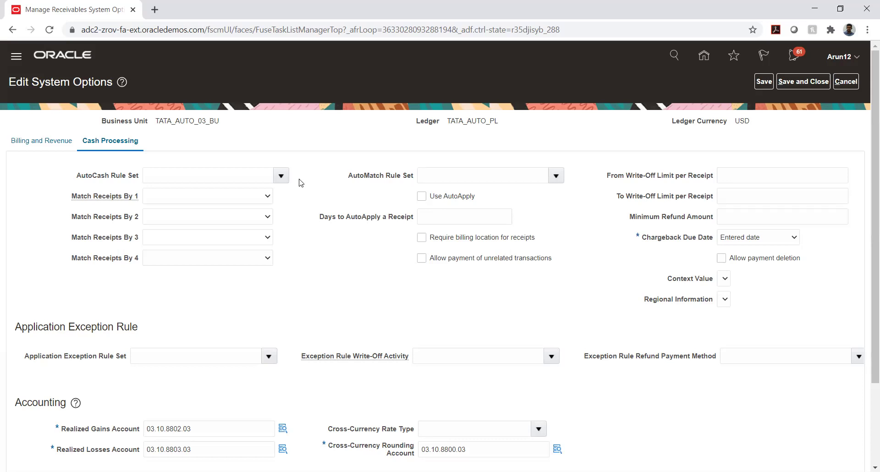
- Review the Write-Off Limit per Receipt and Minimum Refund Amount fields, leaving them empty
right_click(300, 183)
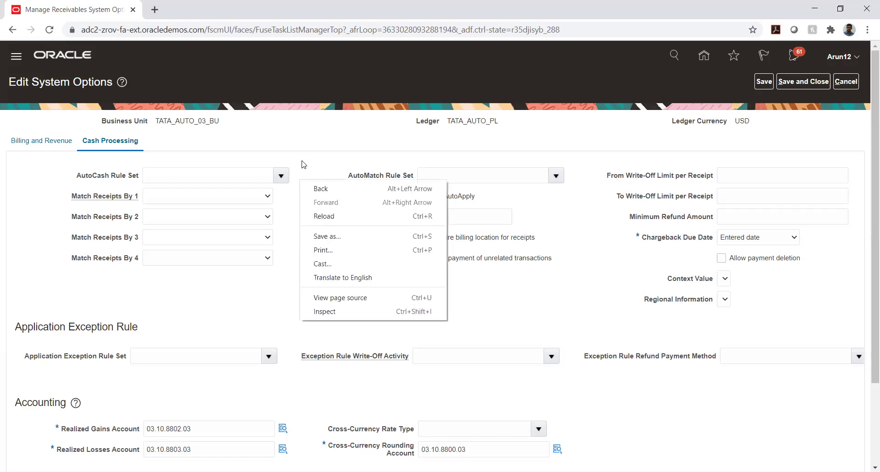
click(303, 164)
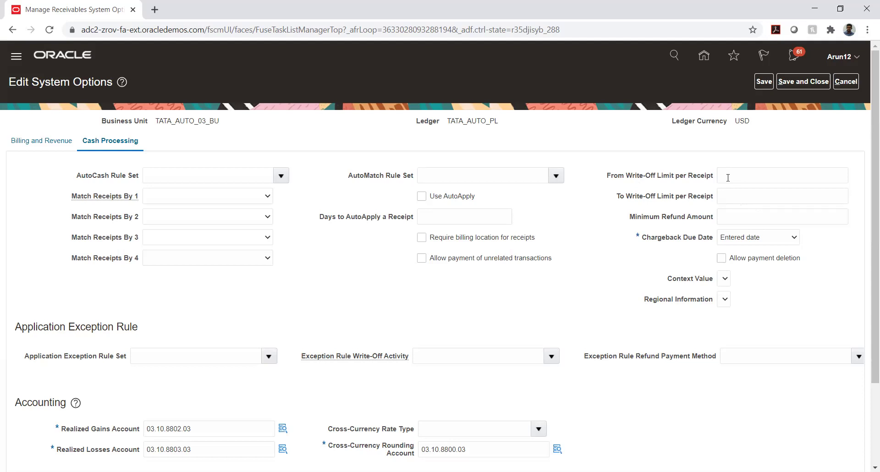
click(728, 178)
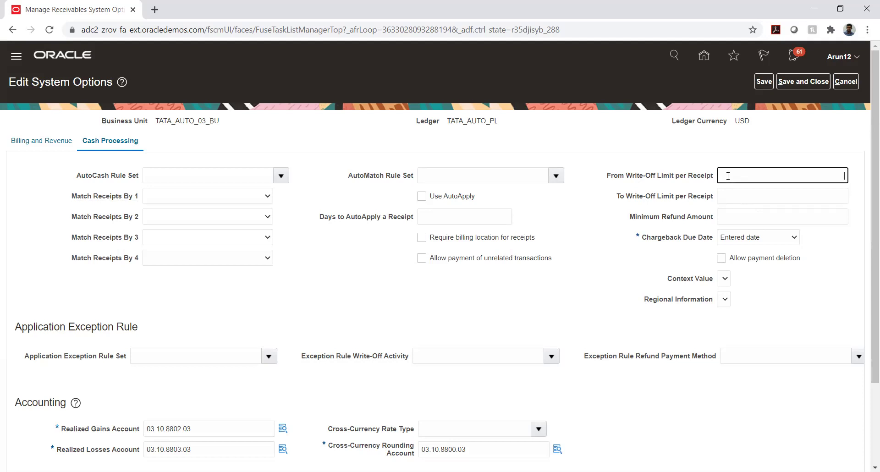
click(734, 199)
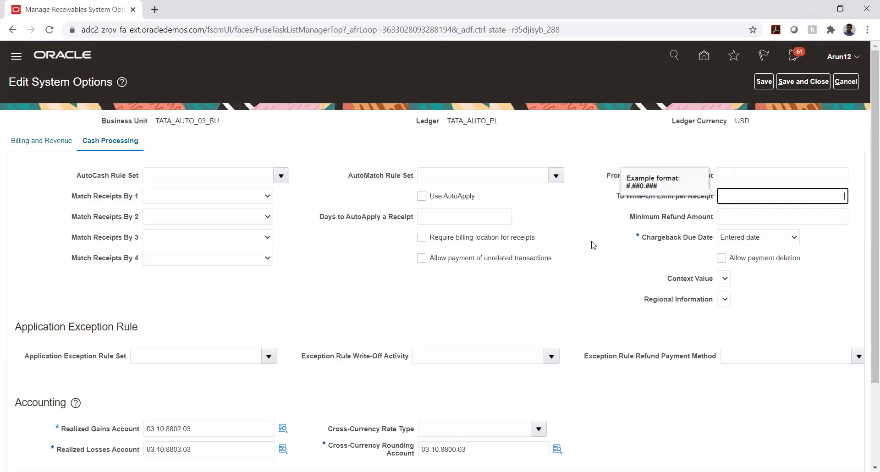
click(589, 225)
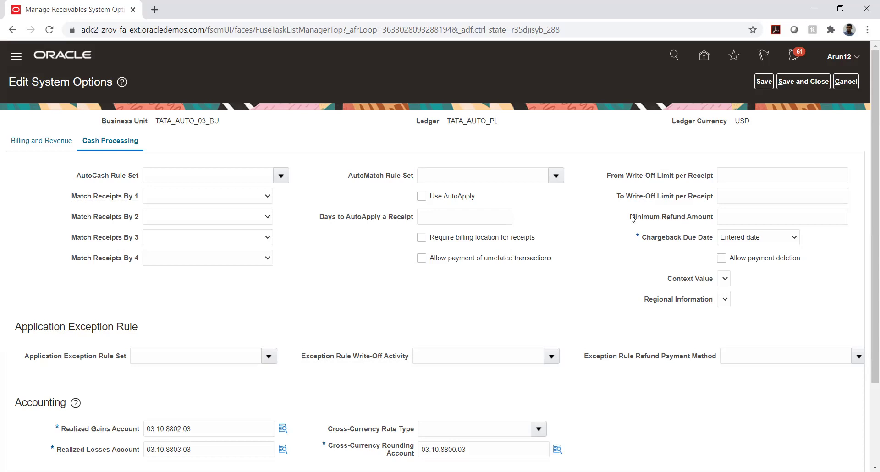
drag(631, 216, 718, 220)
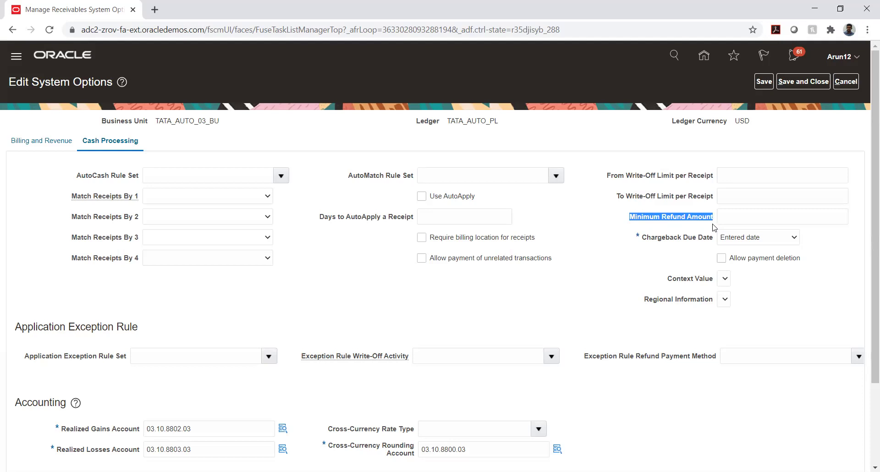
click(742, 219)
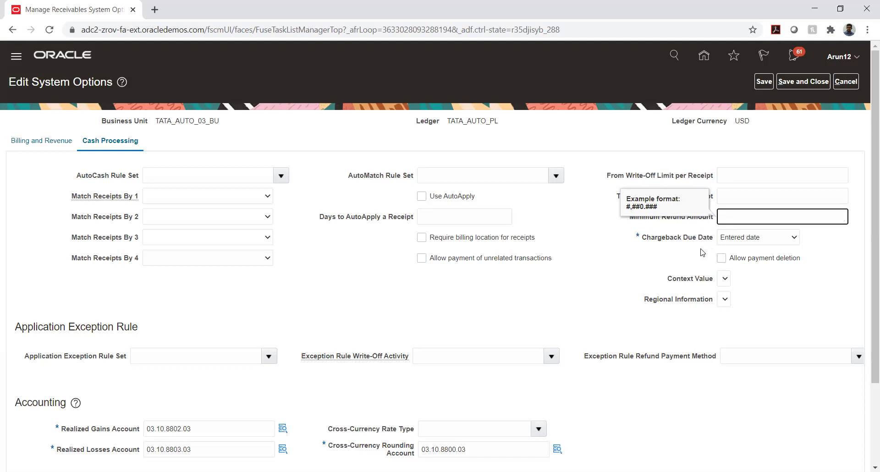
click(591, 217)
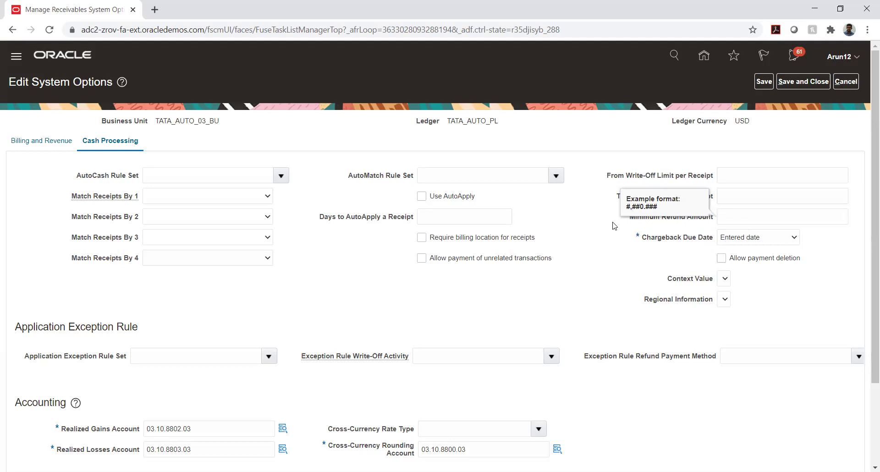
click(679, 222)
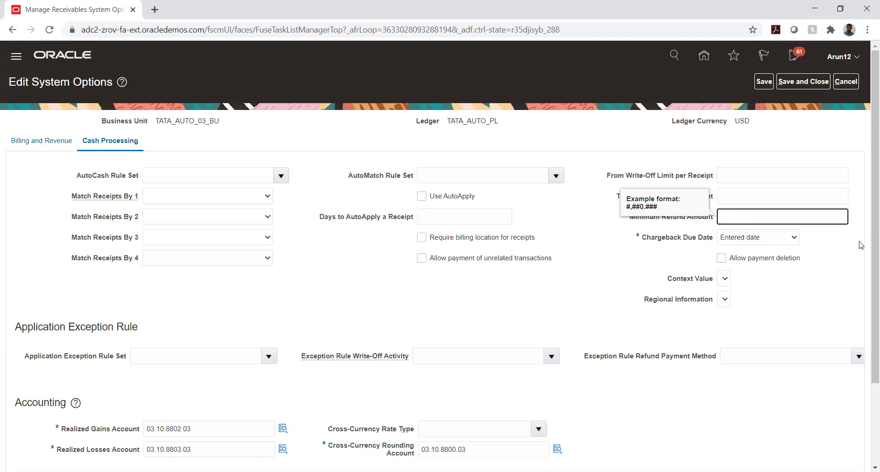
click(856, 141)
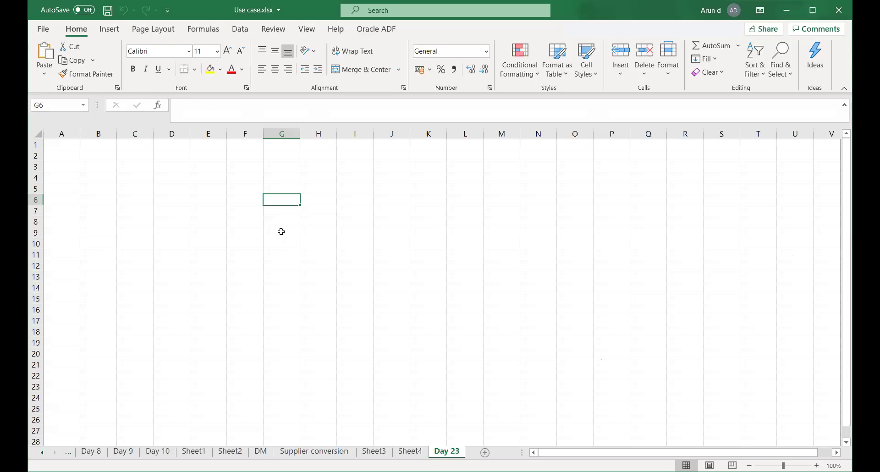
- On the Day 23 sheet, enter a bold Chargeback heading in F8 and autofit column F
click(281, 232)
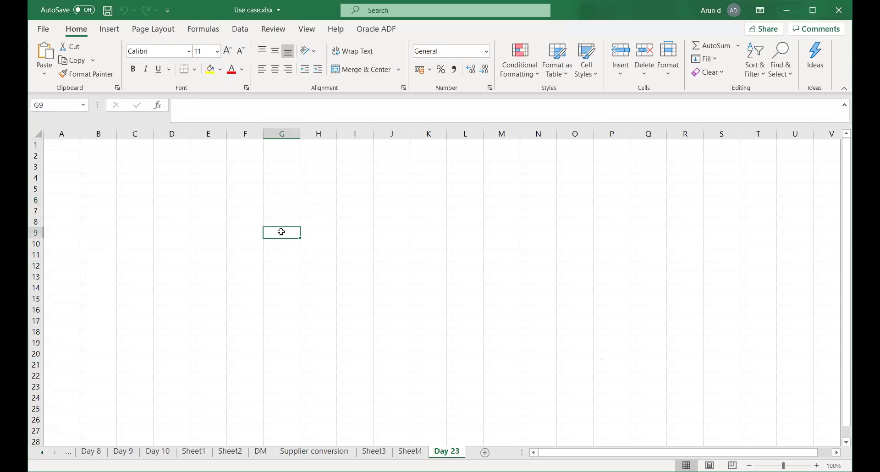
click(281, 199)
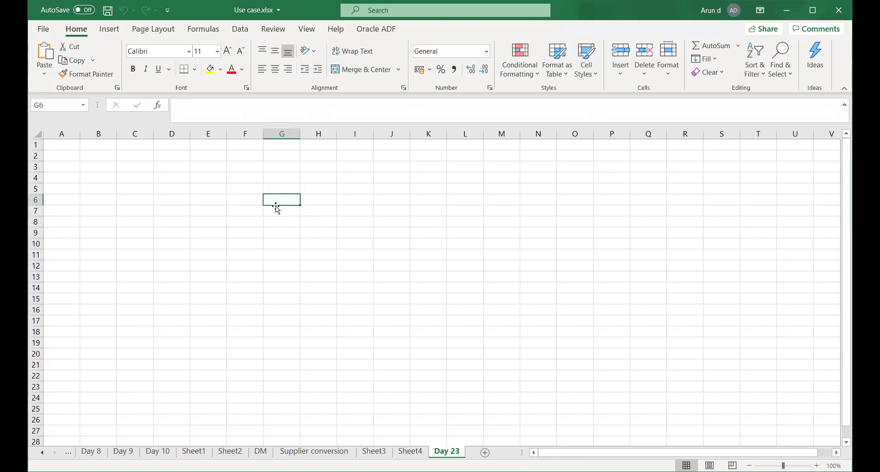
click(242, 220)
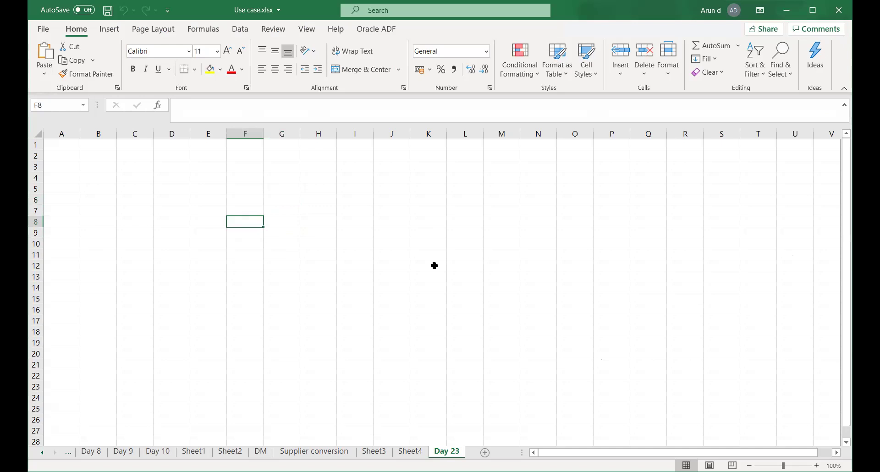
text(C)
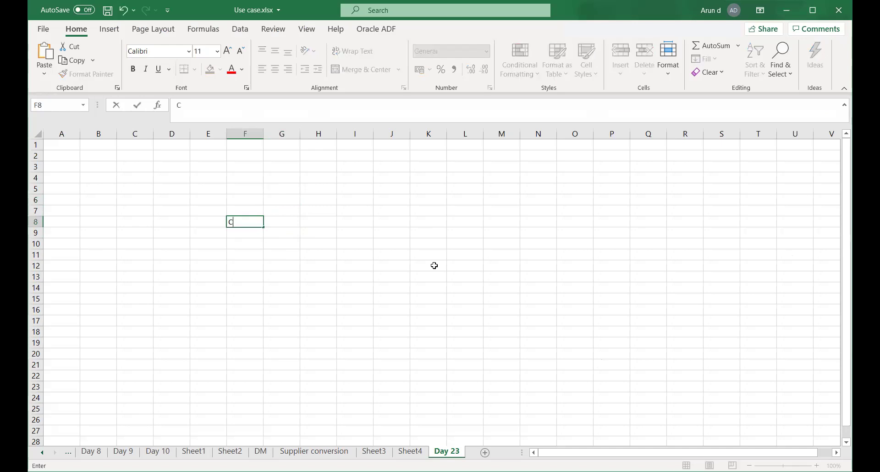
text(hargeback)
key(Return)
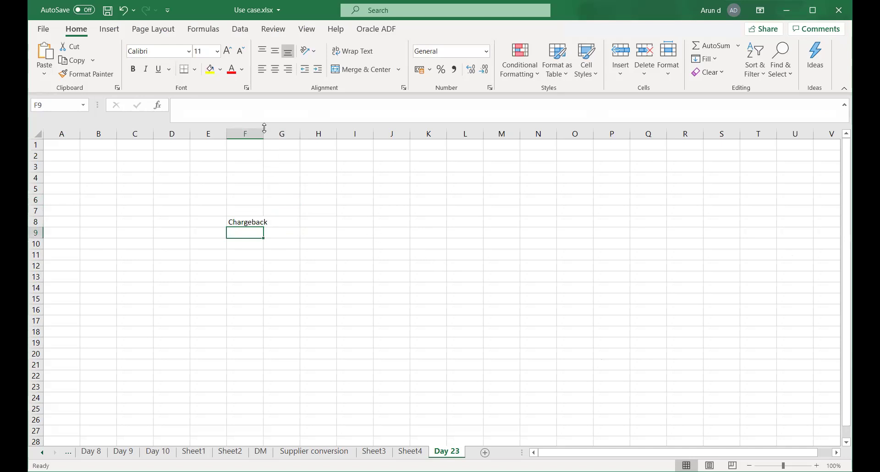
double_click(264, 134)
click(248, 224)
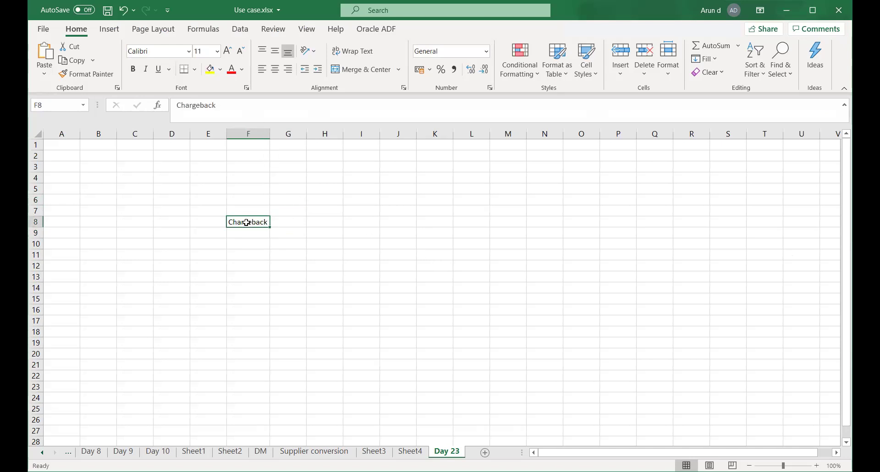
key(ctrl+b)
- Save the workbook and enter Honeywell in cell F10
click(244, 241)
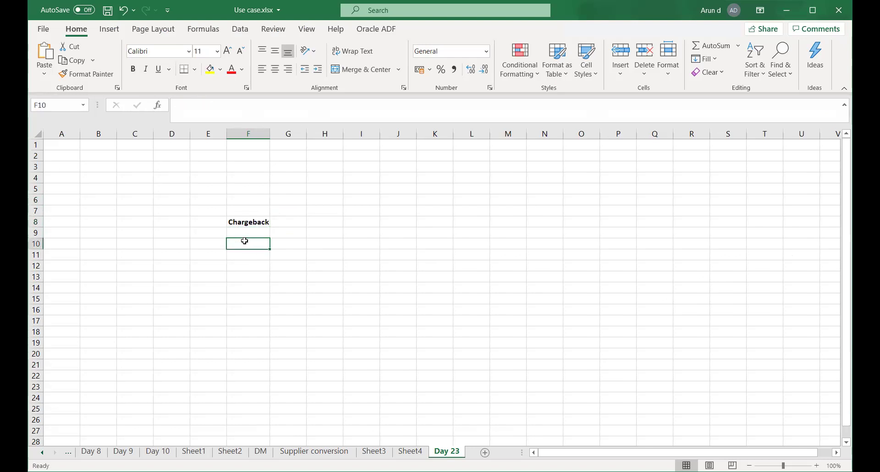
key(ctrl+s)
text(Hon)
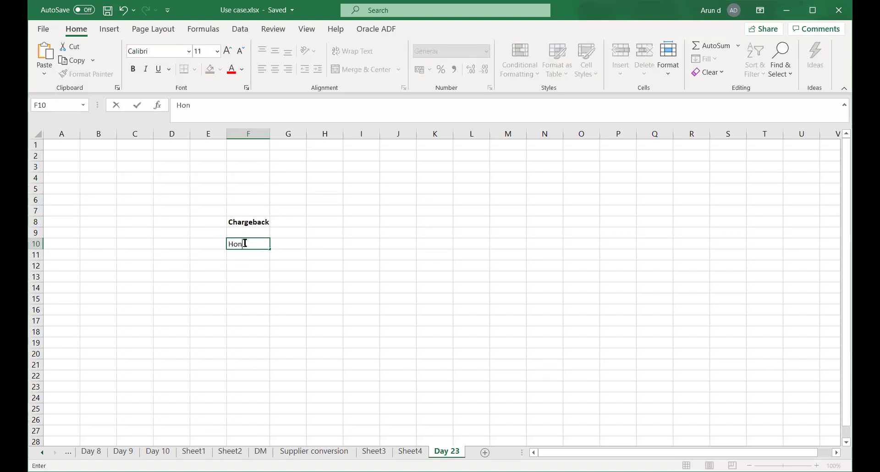
text(eywell)
key(Return)
- Enter TATA AUTO in cell E10
key(Left)
key(Up)
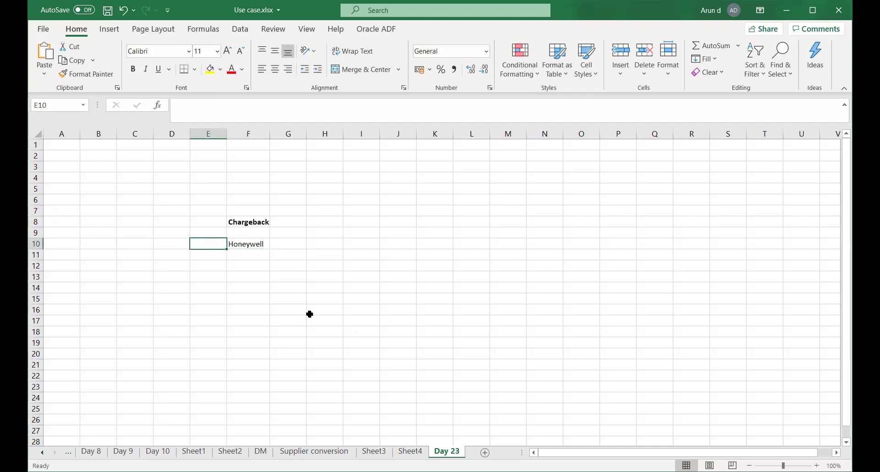
text(TAT)
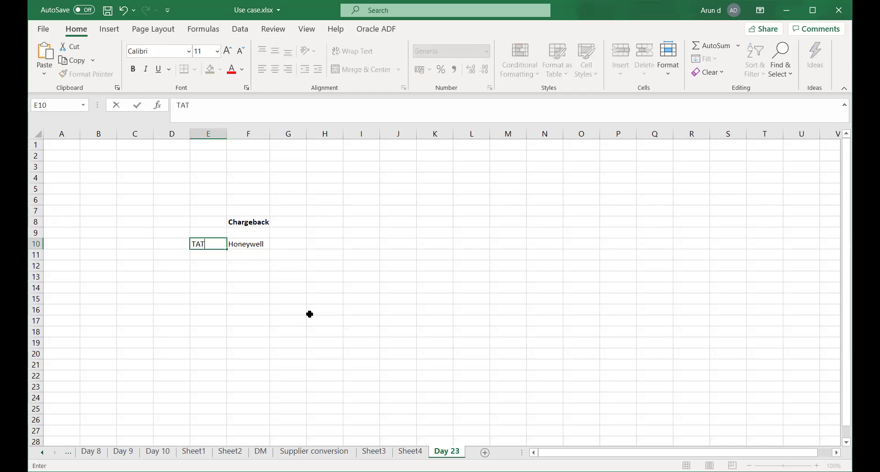
text(A STEEL)
key(BackSpace)
key(BackSpace)
key(BackSpace)
key(BackSpace)
key(BackSpace)
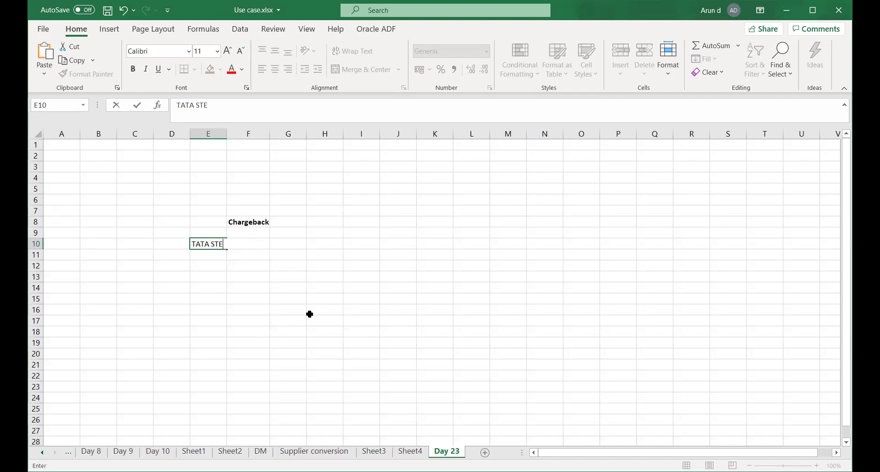
text(AUTO)
key(Tab)
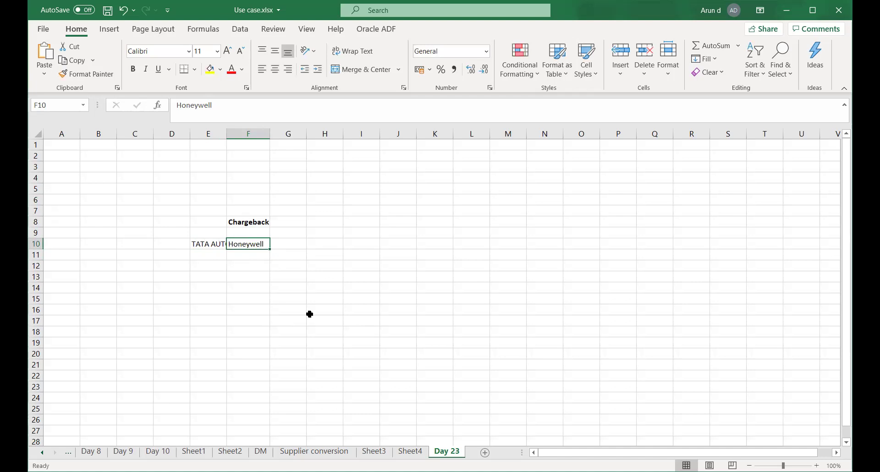
- Autofit column E and label cell D12 as Bill 1
double_click(228, 135)
click(198, 263)
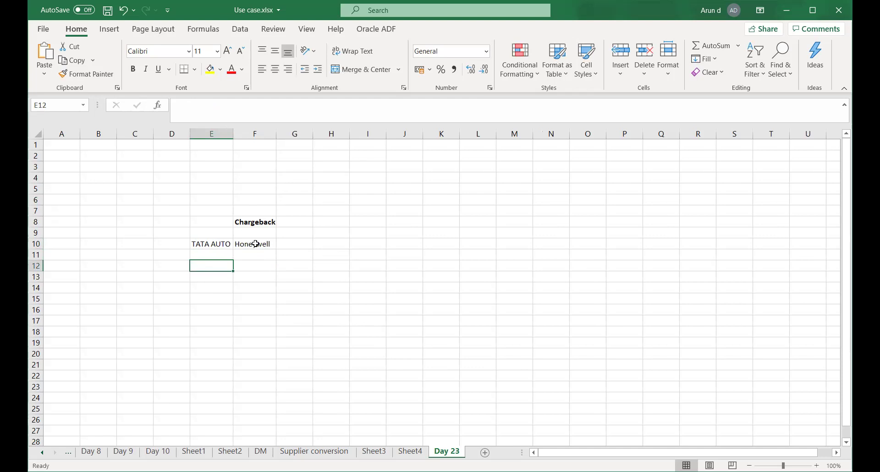
click(207, 254)
click(205, 268)
key(Left)
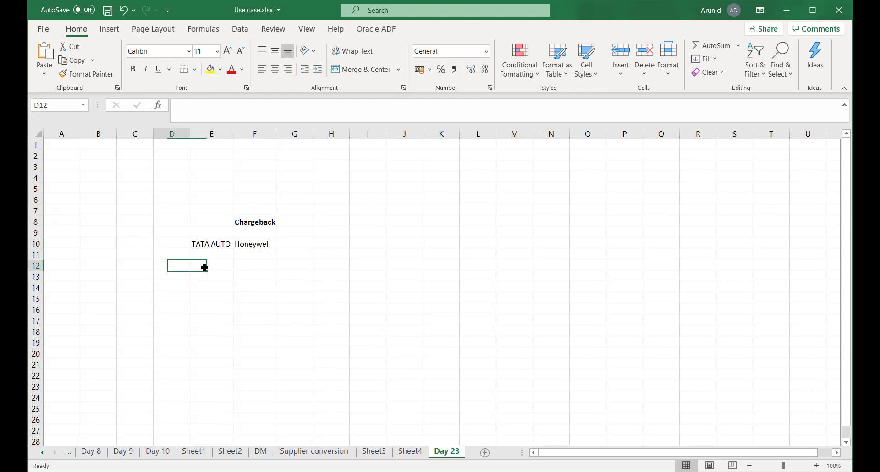
text(Bill)
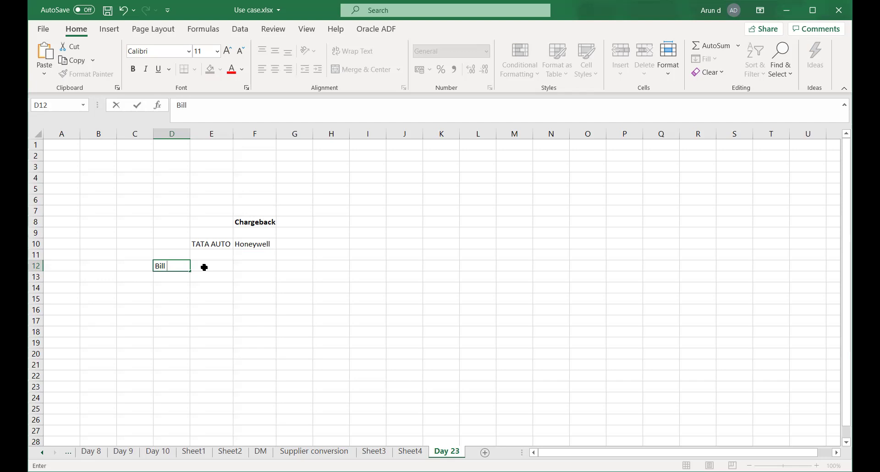
click(204, 267)
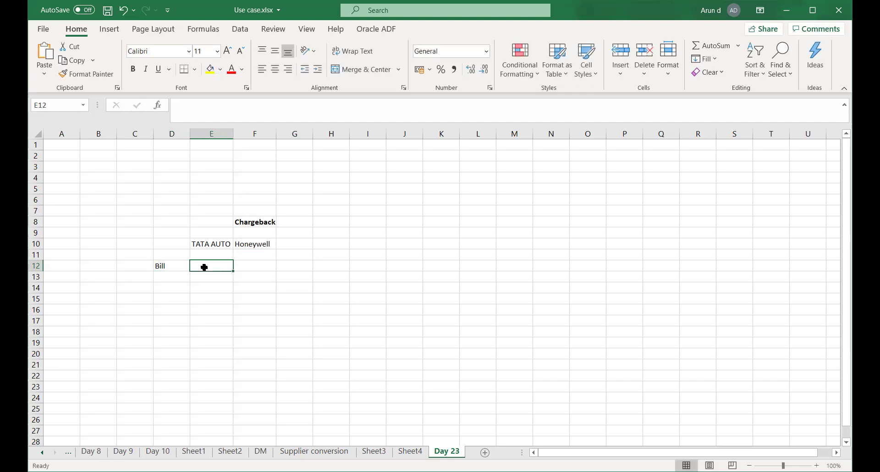
key(Left)
key(F1)
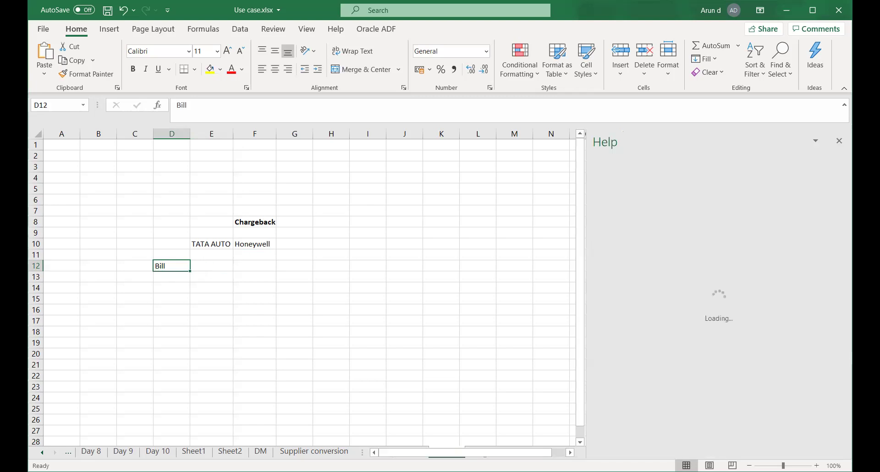
click(839, 141)
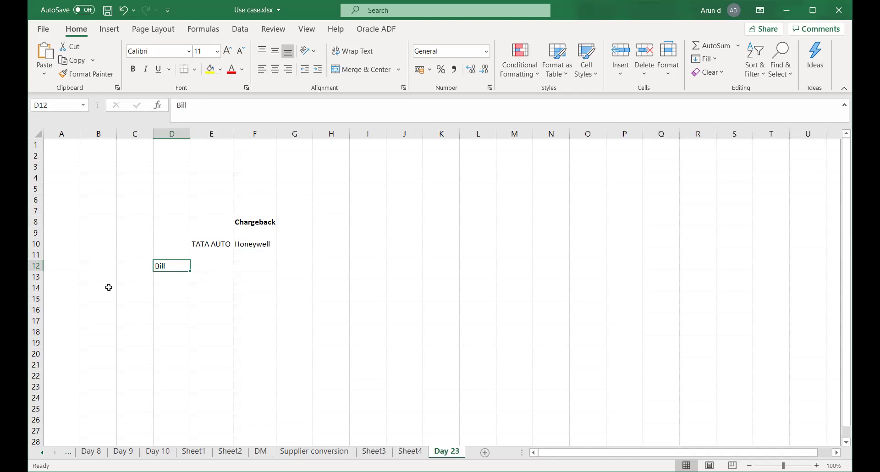
double_click(176, 265)
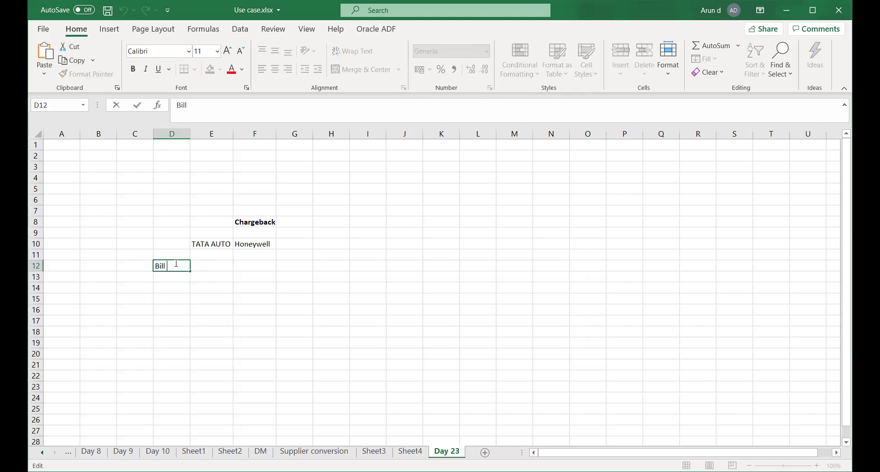
text(1)
key(Return)
click(247, 306)
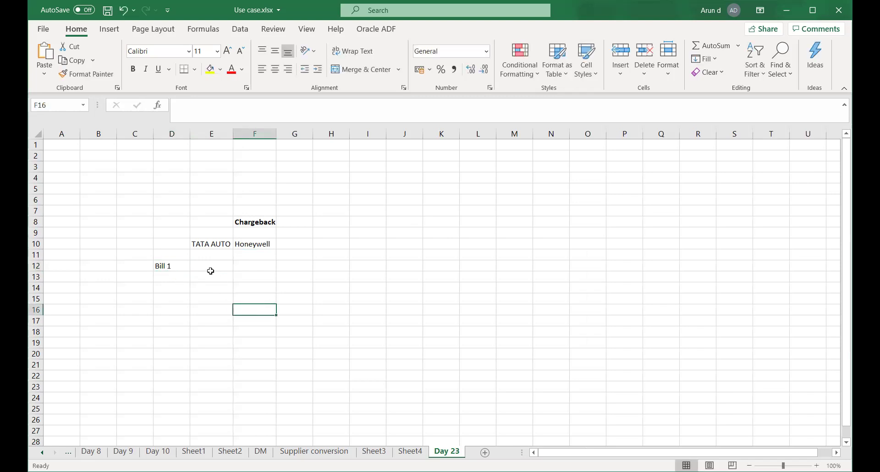
- Enter amounts 10000, 20000 and 25,000 in E12:E14, adding Bill 2 and Bill 3 labels in D13:D14
click(207, 267)
text(100)
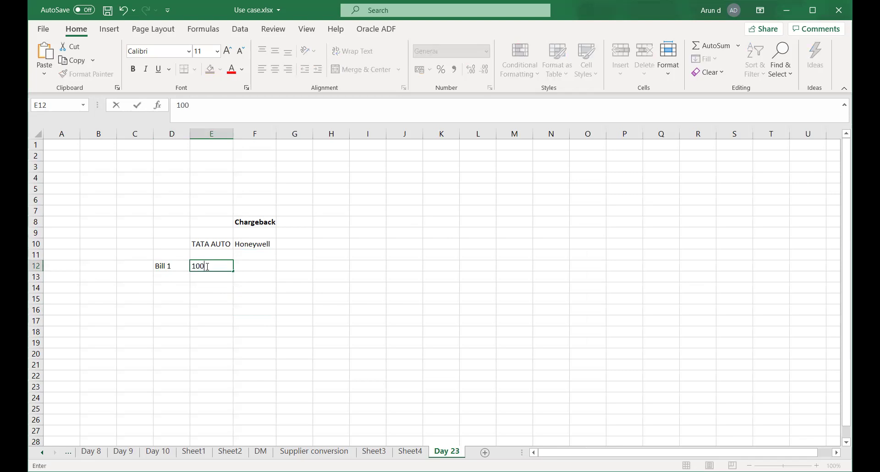
text(00)
key(Tab)
key(Left)
key(Left)
key(Down)
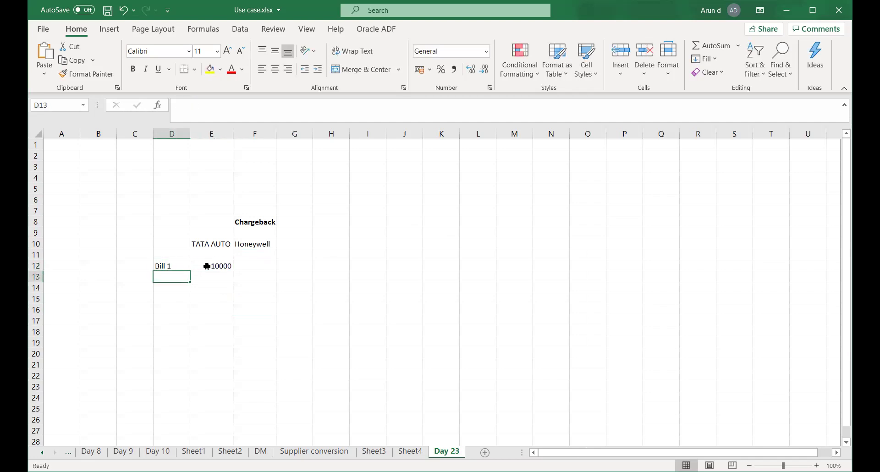
text(Bill )
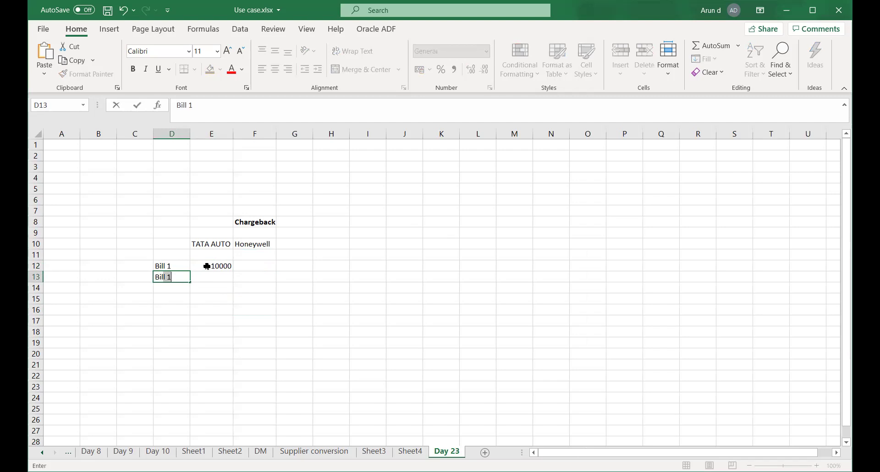
text(2)
key(Tab)
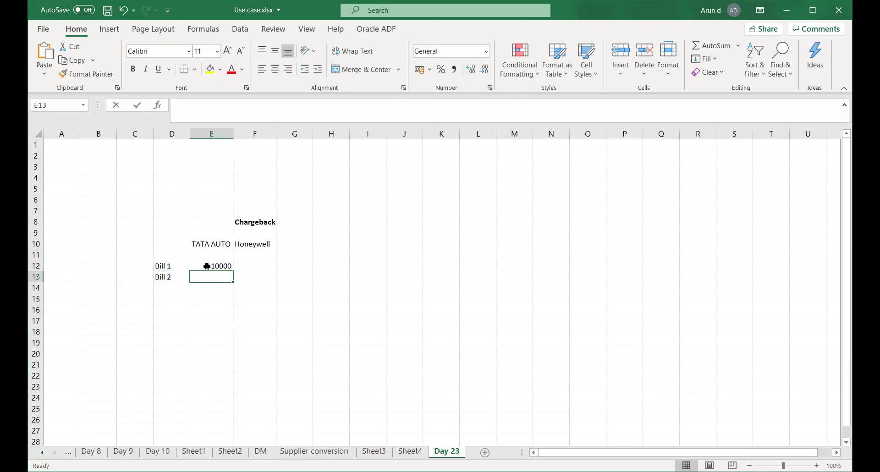
text(20000)
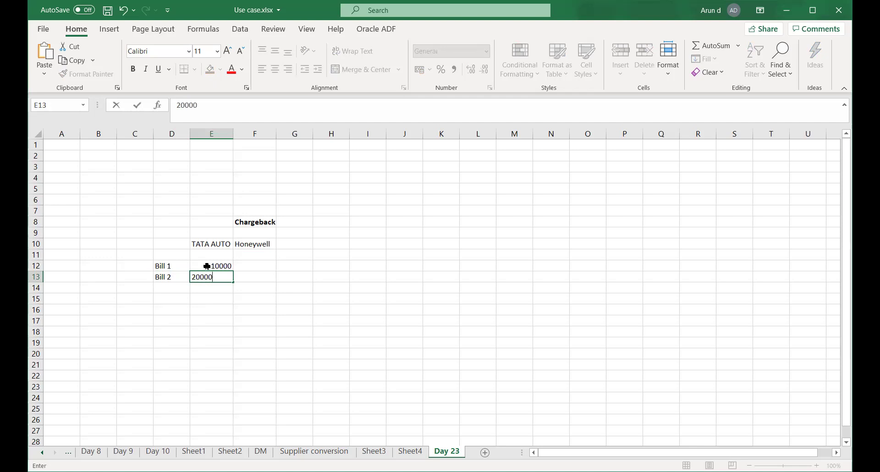
key(Tab)
key(Left)
key(Left)
key(Down)
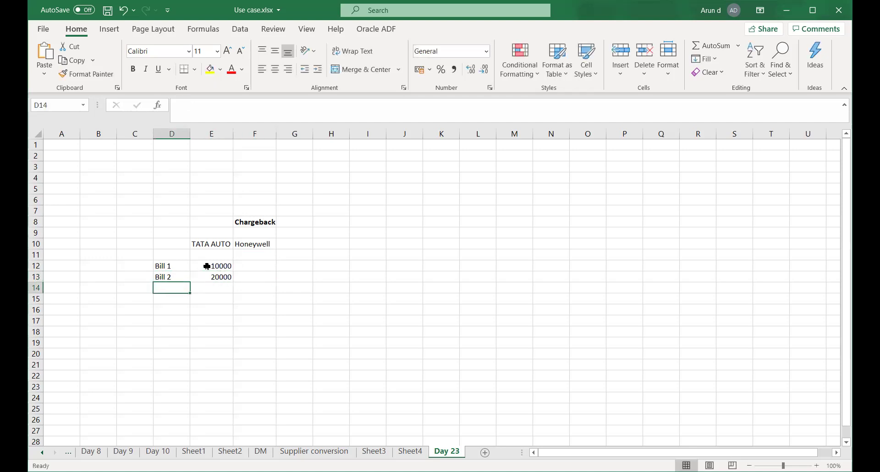
text(Bill 3)
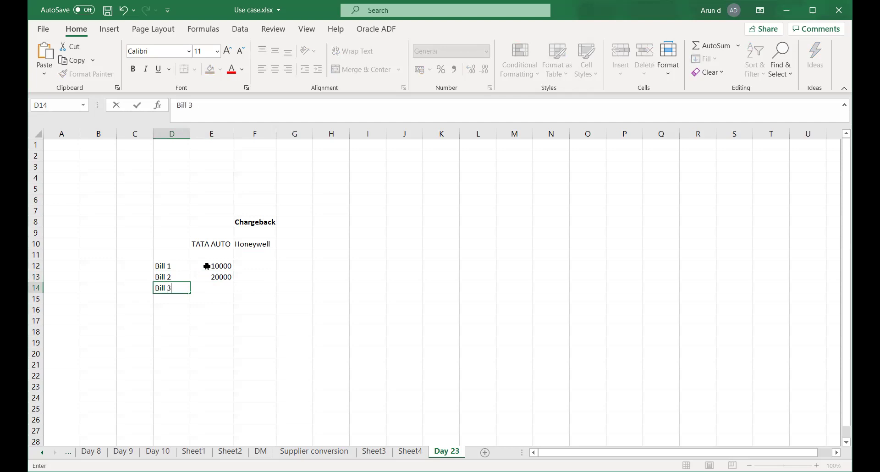
key(Tab)
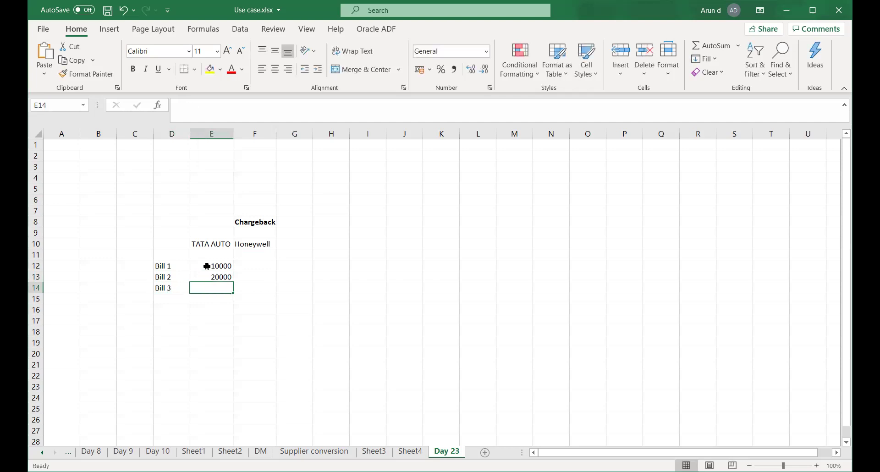
text(25,000)
key(Tab)
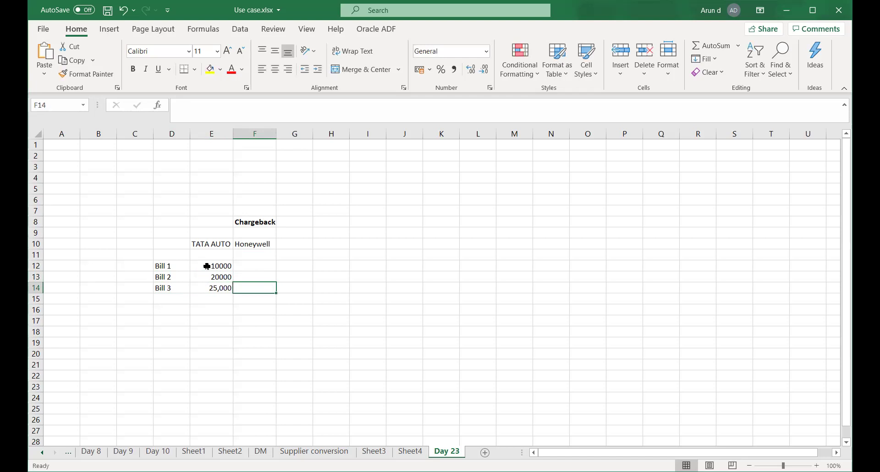
- Re-enter Bill 2's amount as 20,000 and Bill 1's as 15,000
key(Left)
key(Up)
text(20,000)
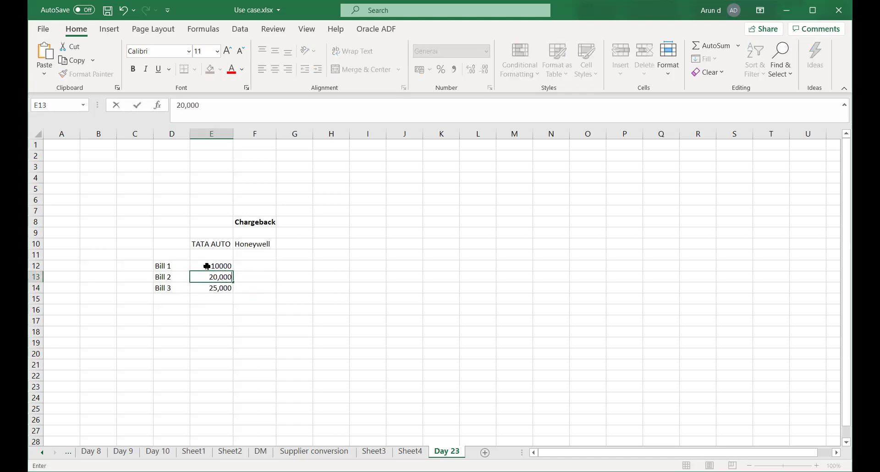
key(Tab)
key(Left)
key(Up)
text(15,000)
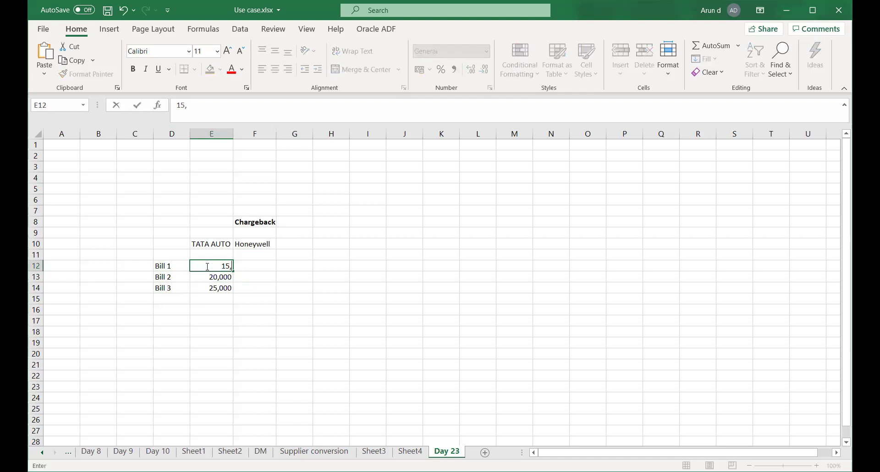
key(Tab)
key(Left)
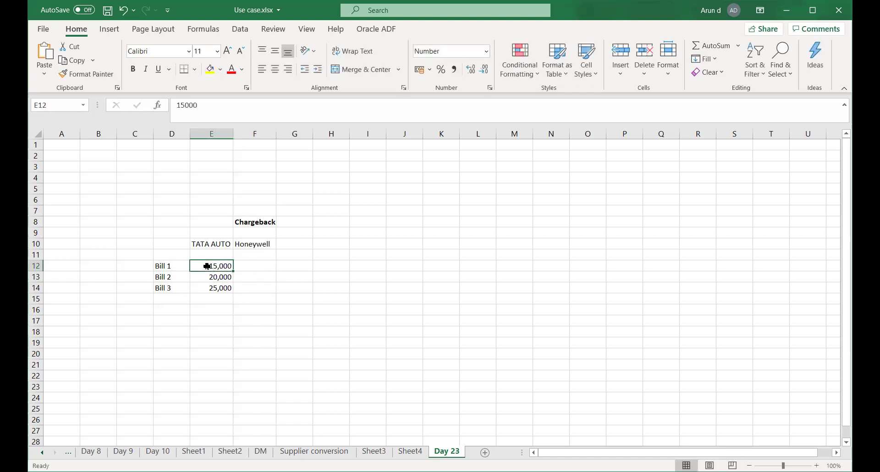
click(254, 133)
- Insert a blank column before Chargeback and add Bill Amount and Paid headings in E11:F11
right_click(255, 132)
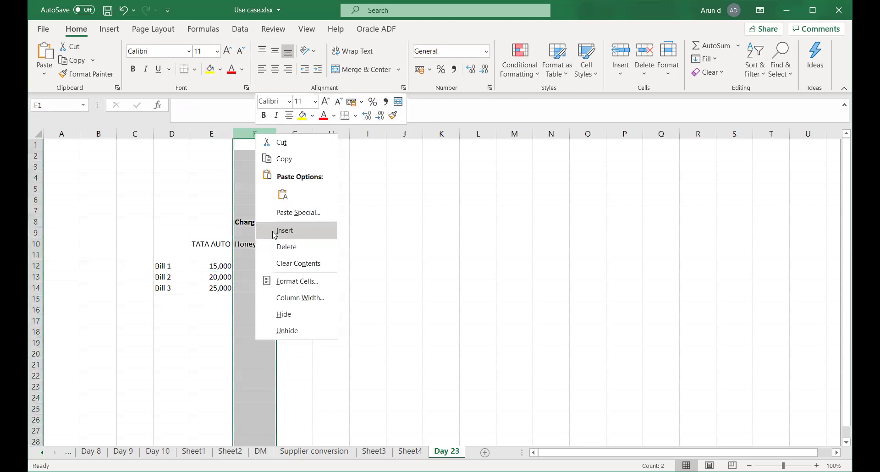
click(274, 230)
click(249, 287)
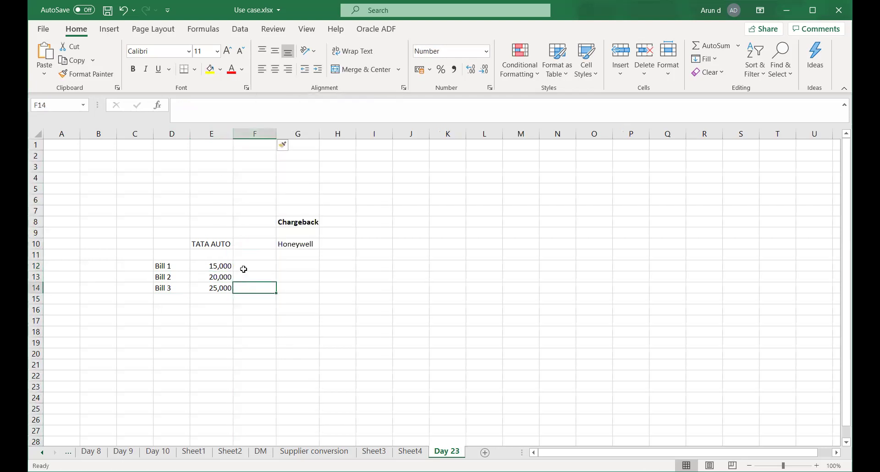
click(224, 255)
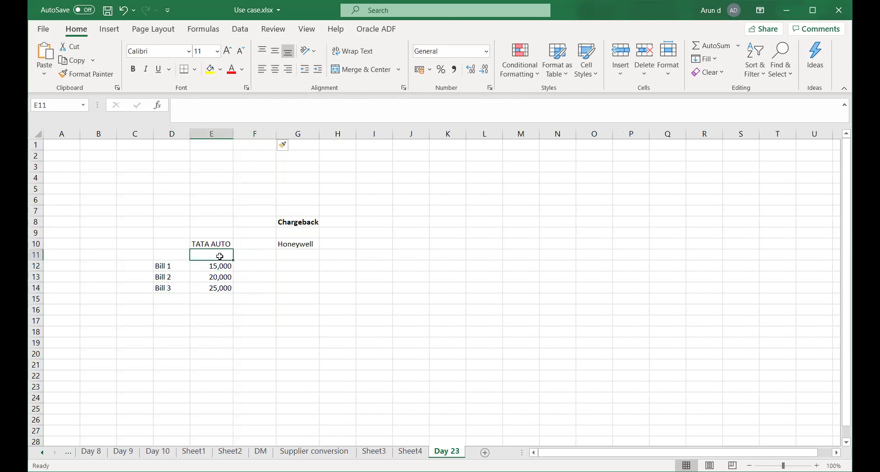
text(Bill Amount)
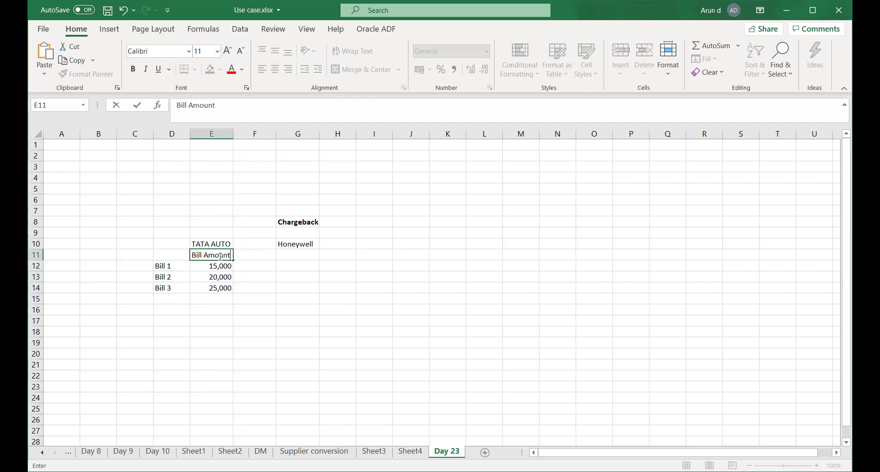
key(Tab)
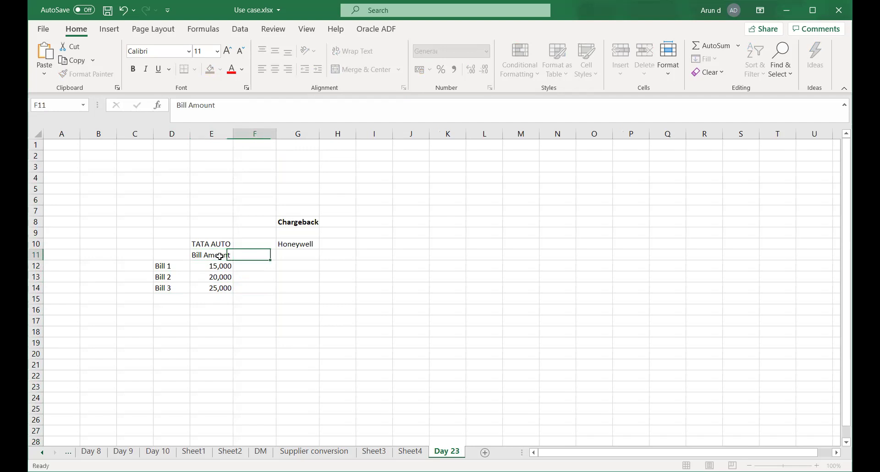
text(Paid)
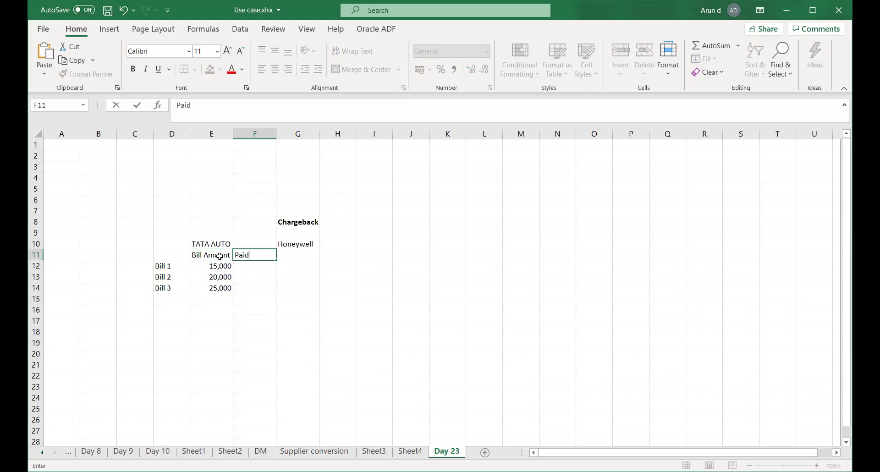
key(Tab)
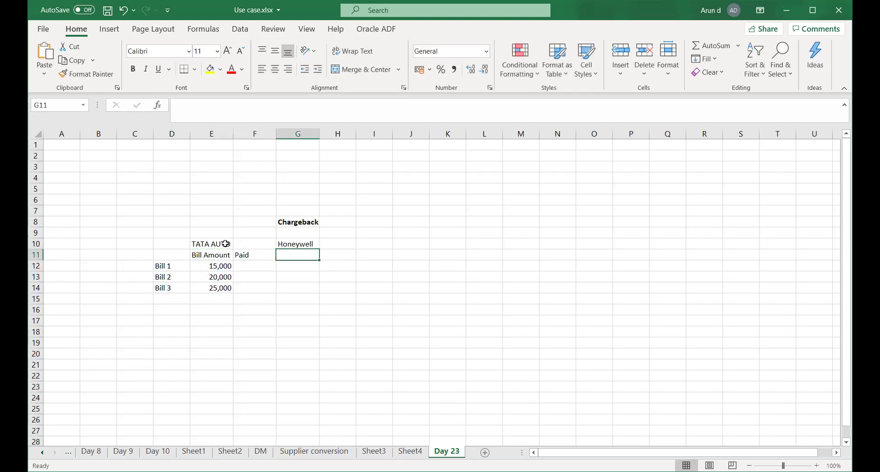
- Insert another blank column at G, pushing Chargeback and Honeywell to column H
click(292, 134)
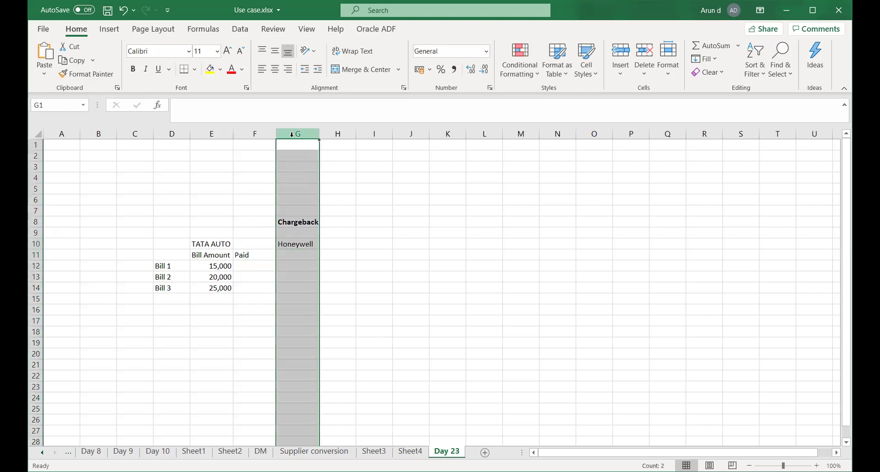
right_click(292, 134)
click(325, 234)
click(285, 258)
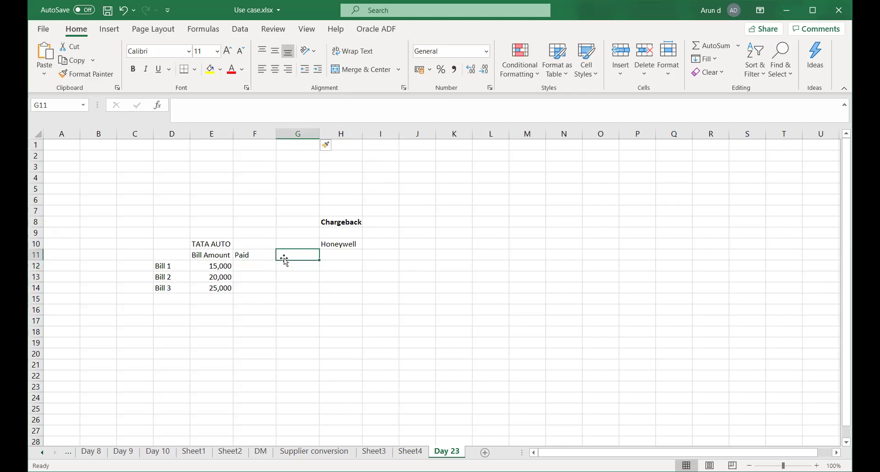
- Add a Due heading in G11 and enter paid amounts 15,000 and 20,000 for Bills 1 and 2
text(Due)
key(Tab)
key(Down)
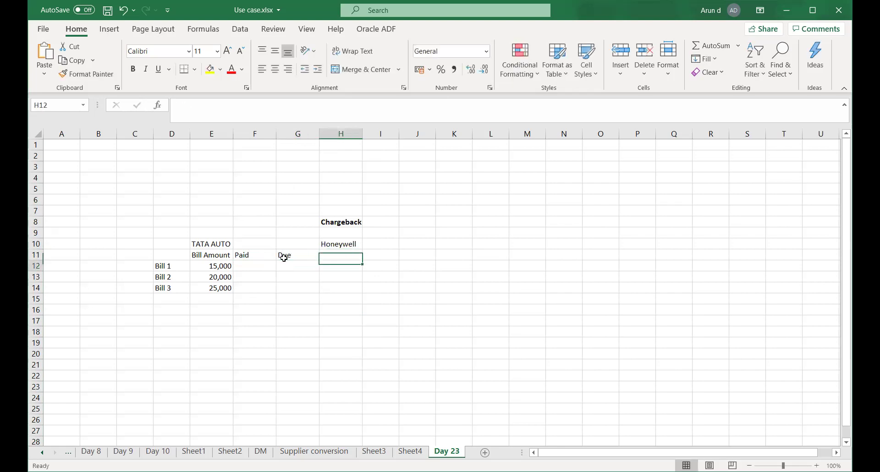
click(285, 262)
key(Left)
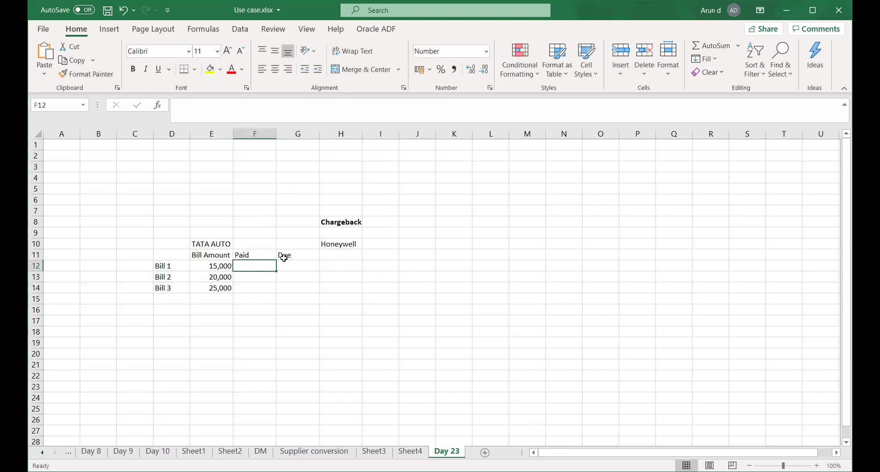
text(15,)
text(00)
key(Return)
text(20,000)
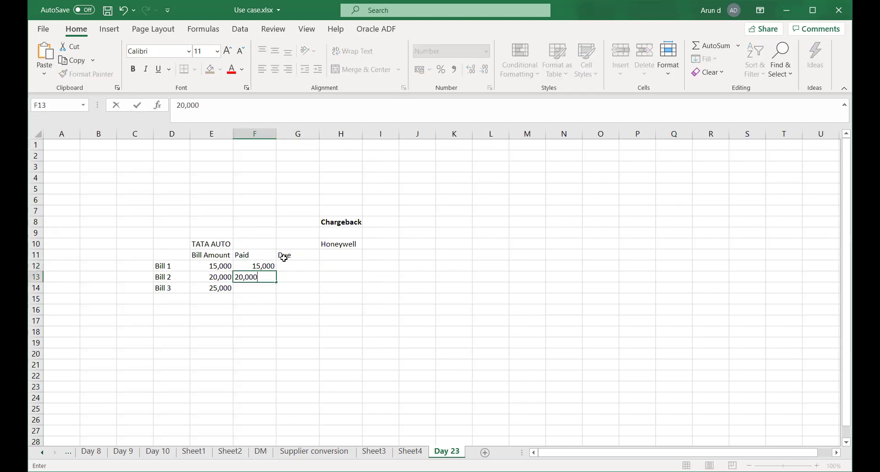
key(Return)
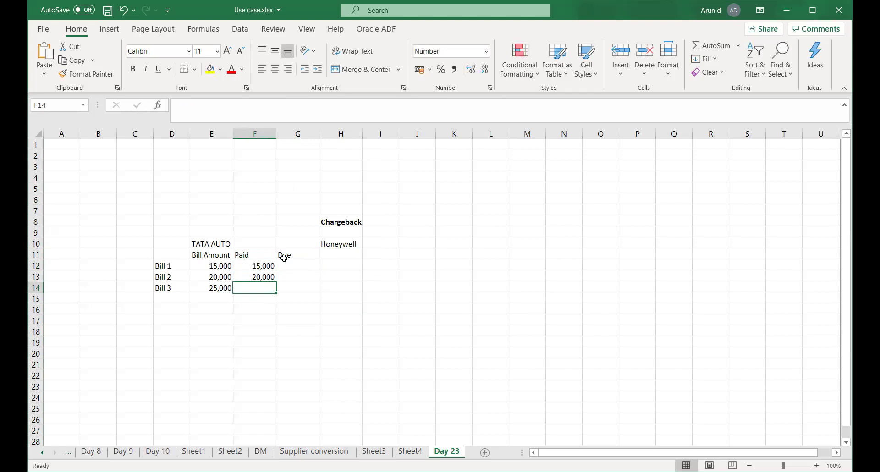
- Enter 20,000 paid for Bill 3, due amounts 5,000, 0 and 0, and save
text(20,000)
key(Tab)
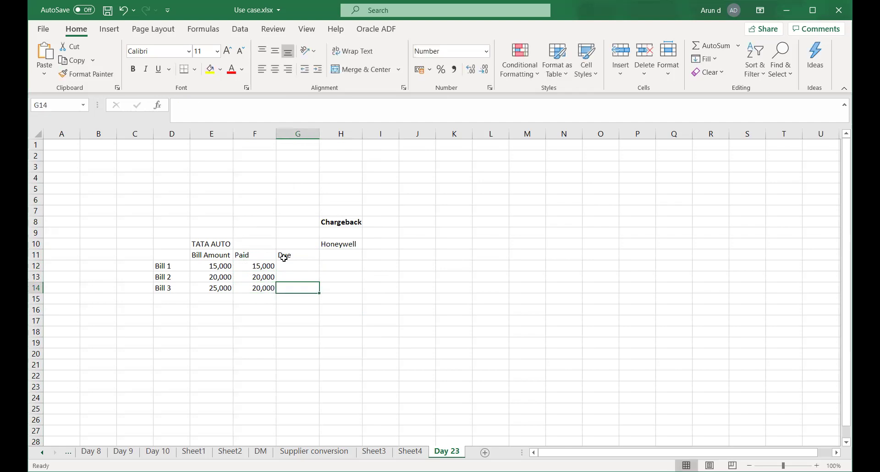
text(5000)
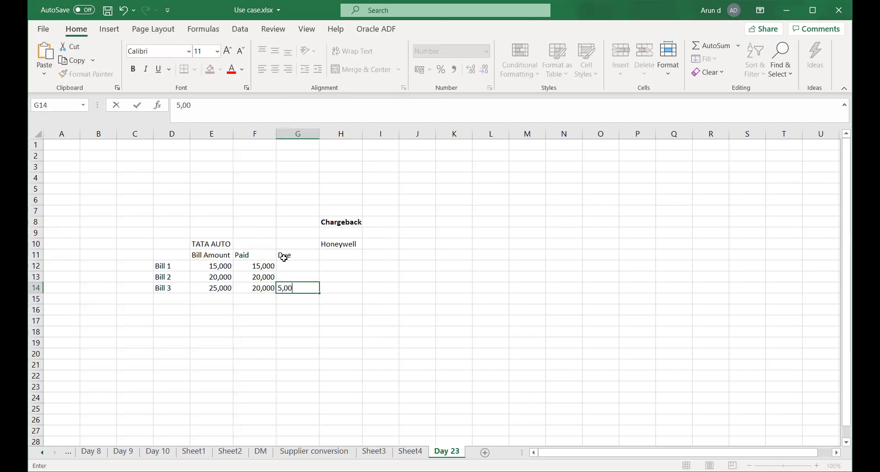
click(286, 263)
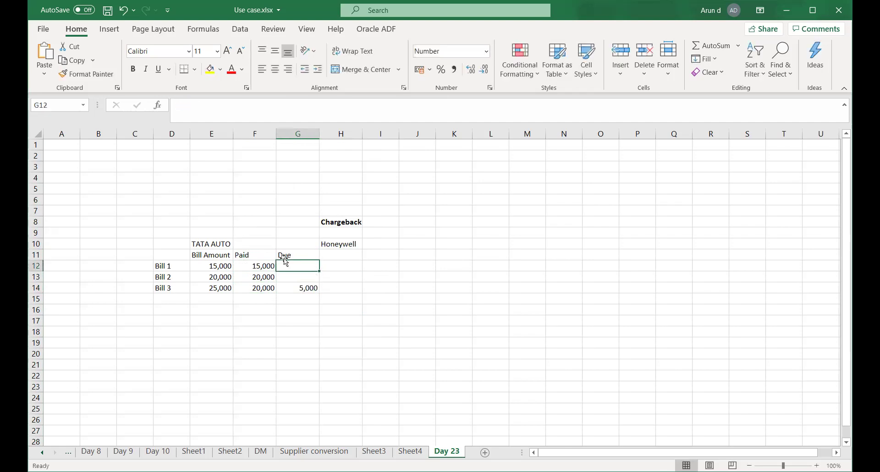
text(0)
key(Return)
text(0)
key(Return)
key(Return)
key(ctrl+s)
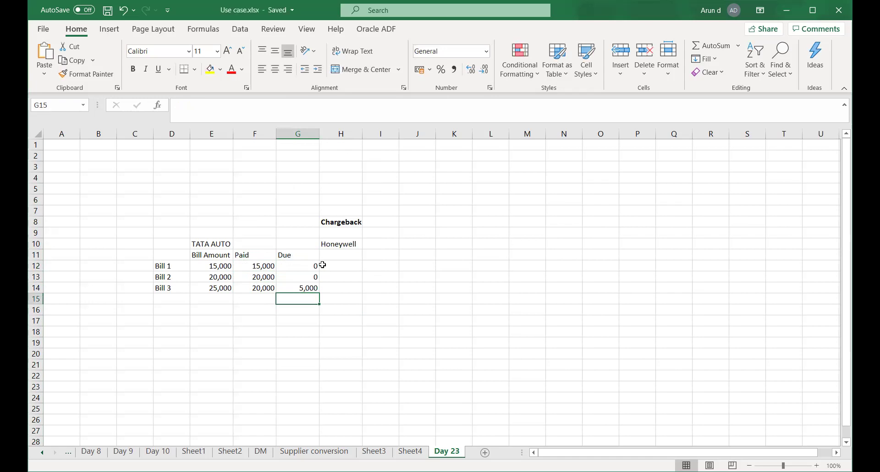
- Check the Paid total, then enter the date 10-Oct-2020 in cell E15
click(336, 256)
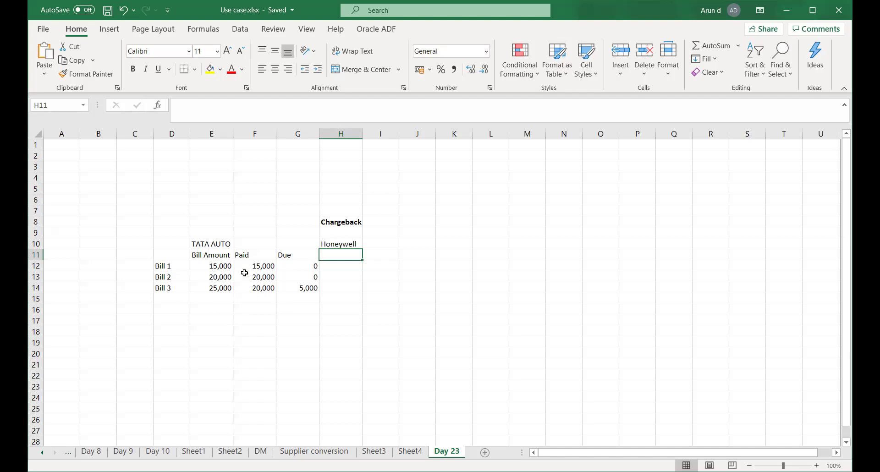
drag(260, 268, 262, 288)
click(307, 287)
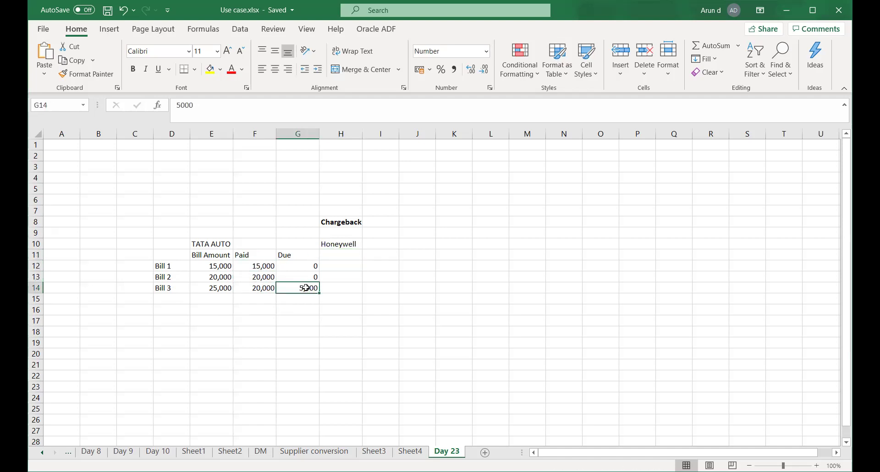
click(207, 299)
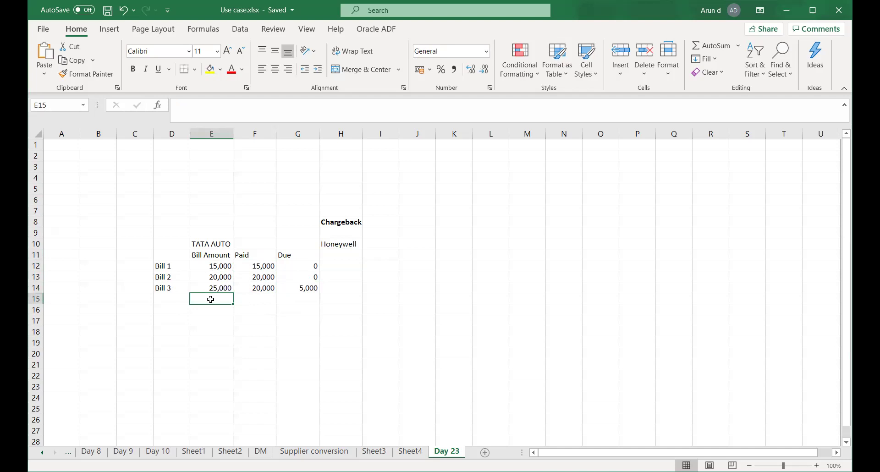
click(267, 299)
click(213, 301)
text(10-Oct-2020)
key(Tab)
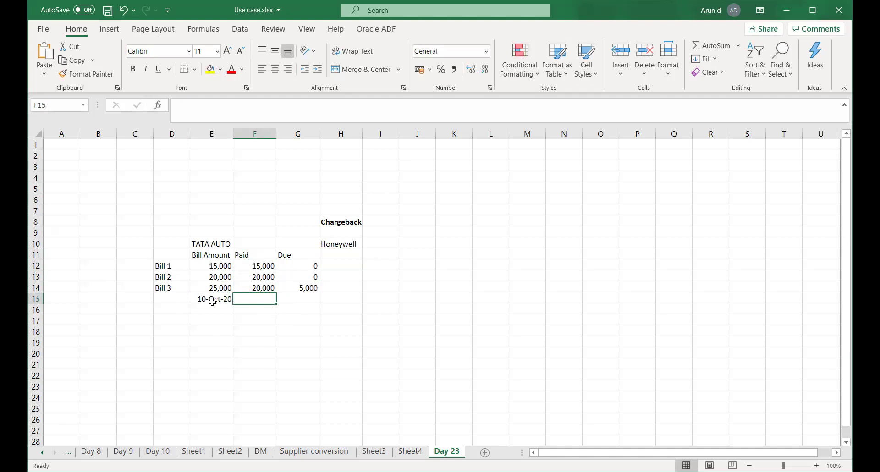
- Enter the due date 13-Nov-20 in cell G15 and save the workbook
click(211, 311)
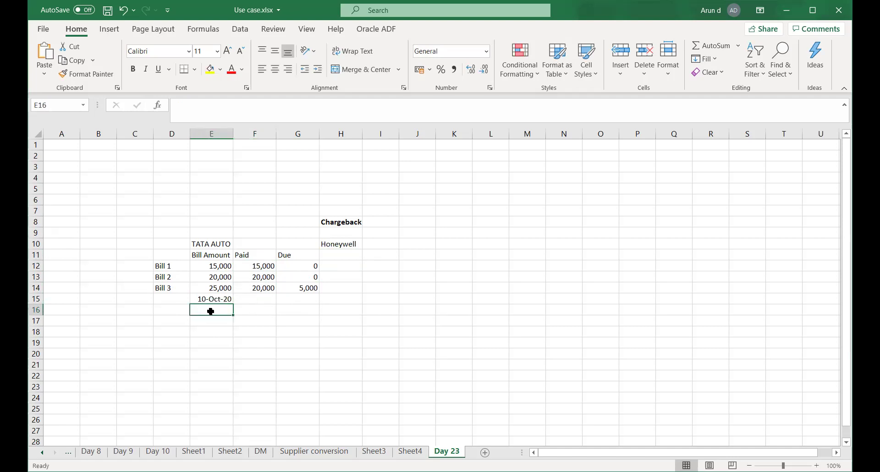
click(303, 301)
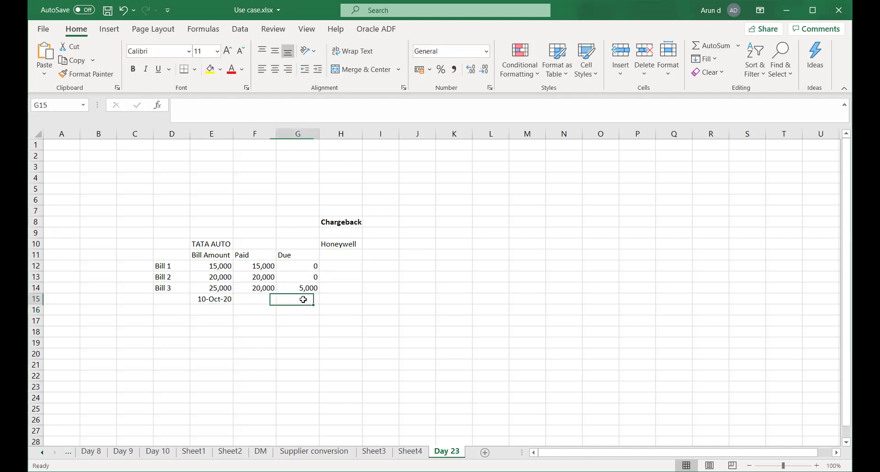
text(13)
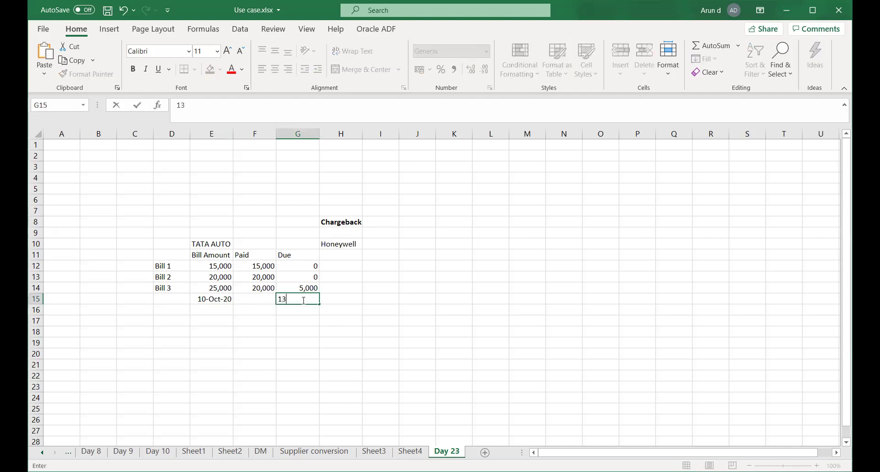
text(-Nov-2020)
key(Return)
click(297, 330)
key(ctrl+s)
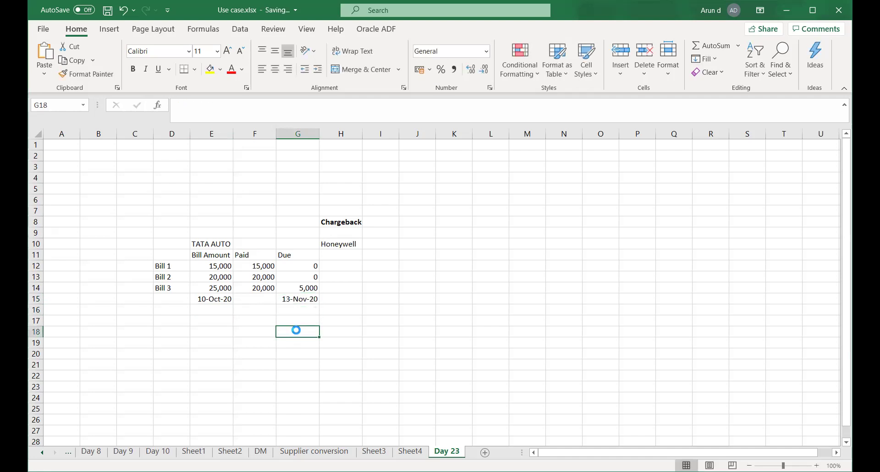
click(300, 288)
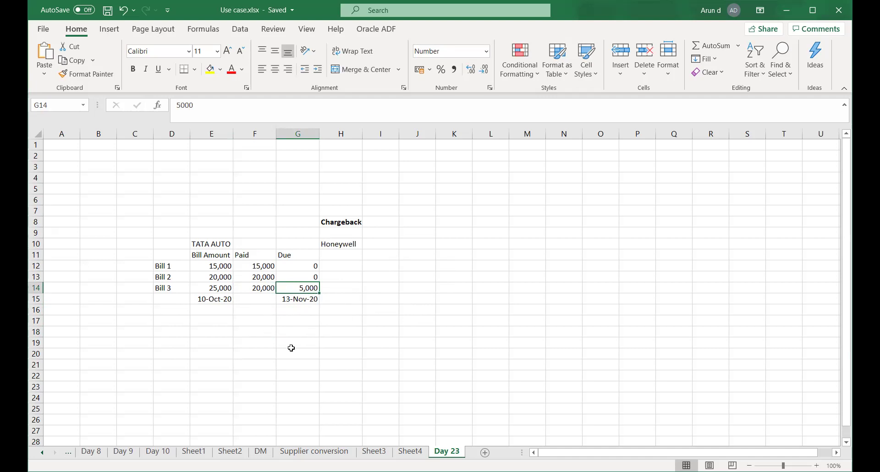
click(298, 321)
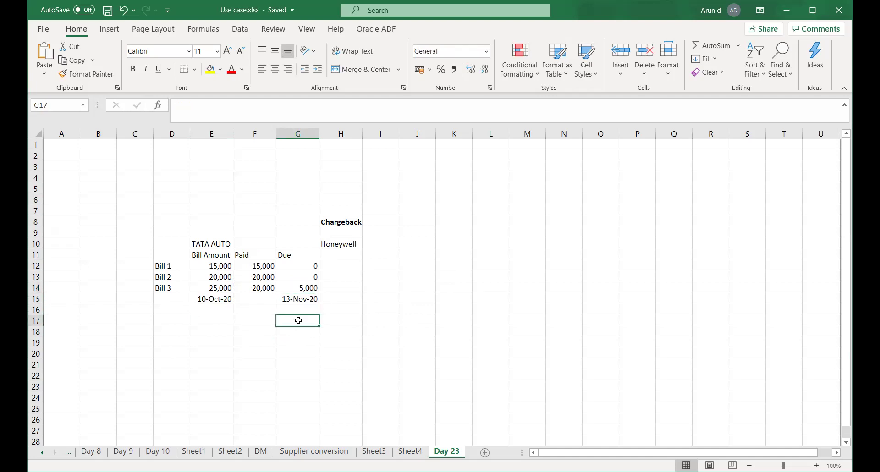
click(299, 290)
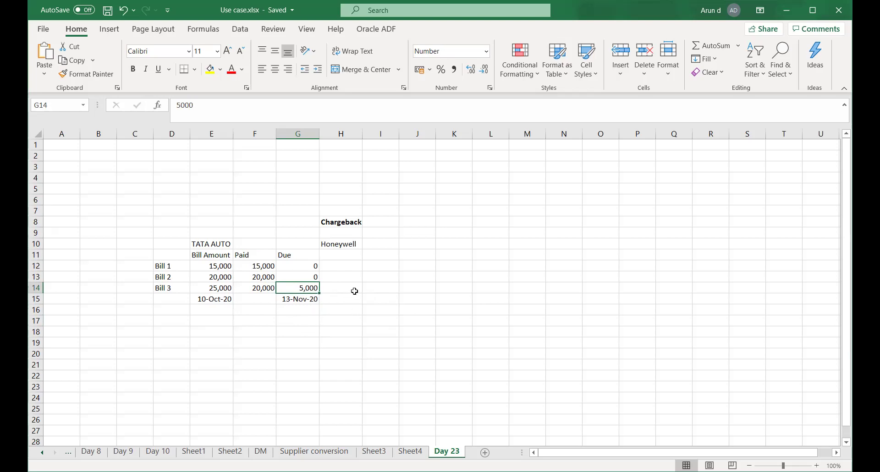
click(354, 292)
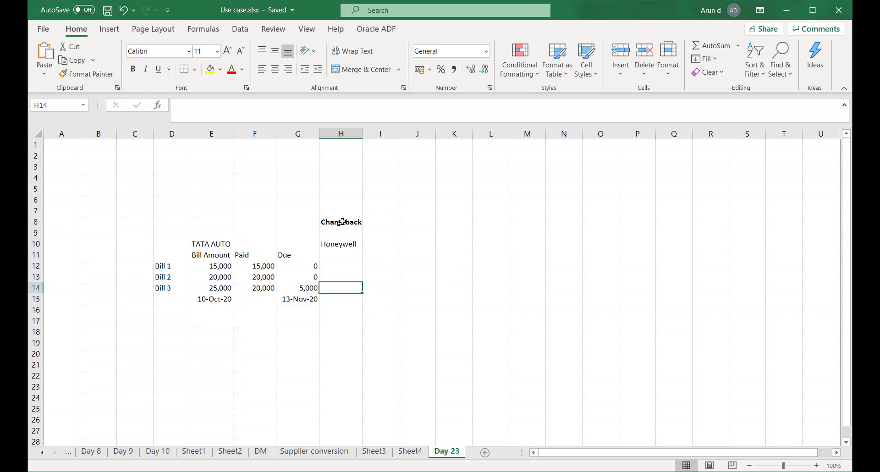
click(343, 221)
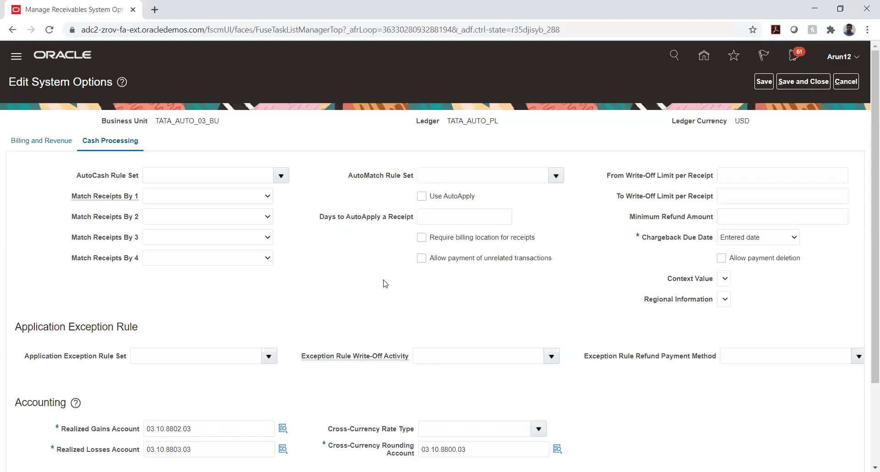
- Scroll through TATA_AUTO_03_BU's Cash Processing options, noting Chargeback Due Date and the 1,000 per-commit limits
scroll(478, 309, down, 1)
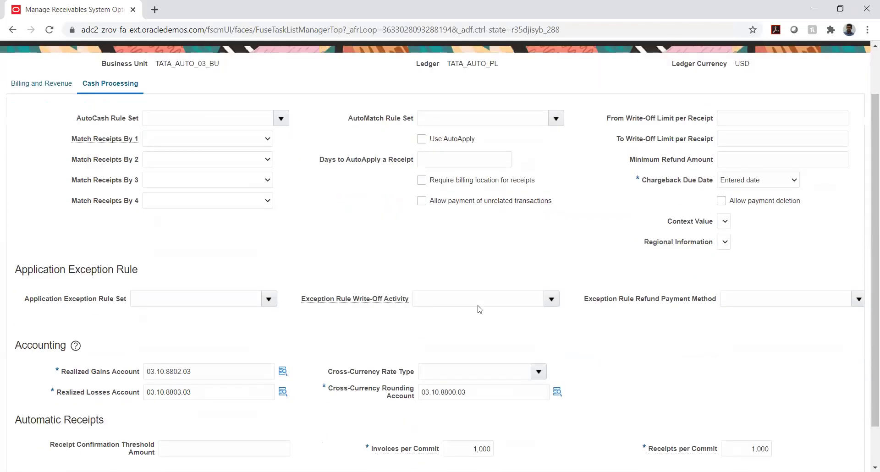
scroll(479, 307, down, 1)
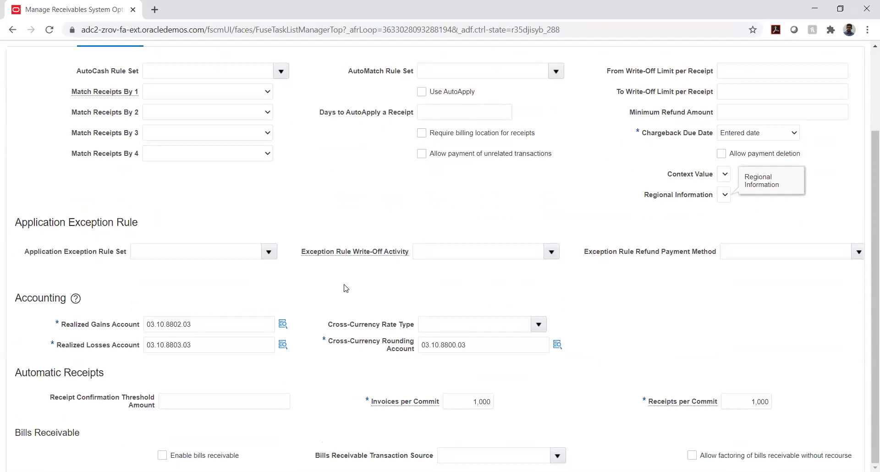
scroll(346, 288, up, 1)
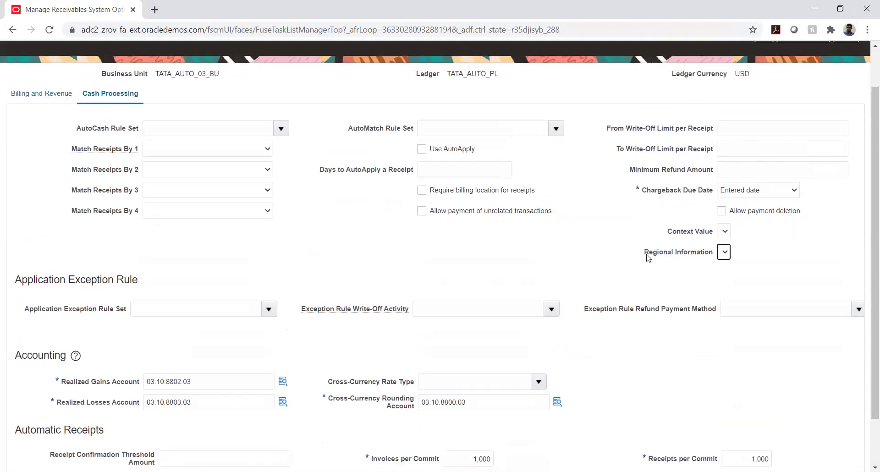
click(783, 191)
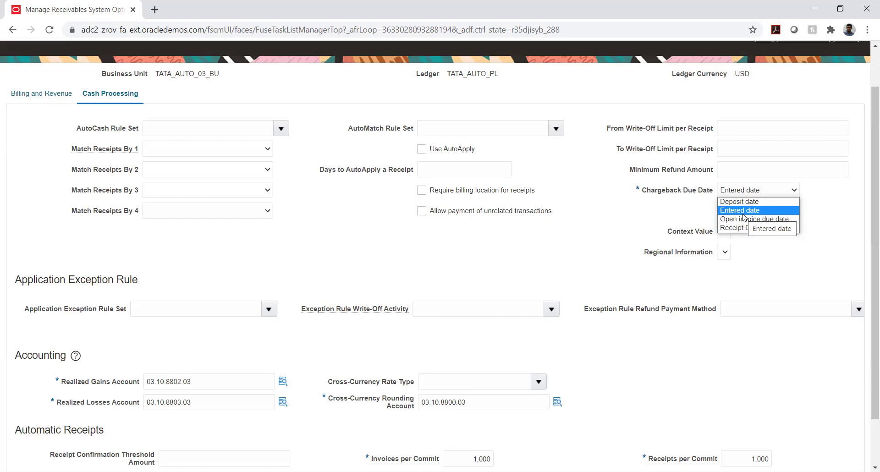
click(632, 219)
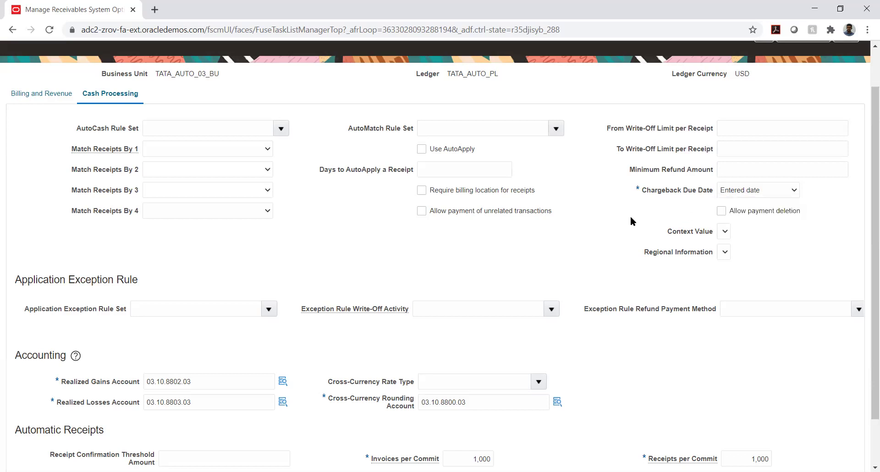
scroll(297, 244, down, 1)
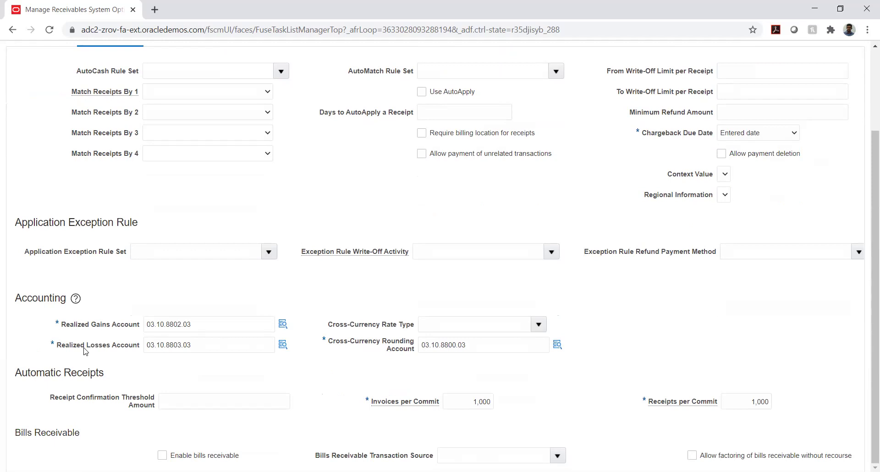
- Scroll the Cash Processing options to review the receipt matching and accounting settings
scroll(151, 290, up, 2)
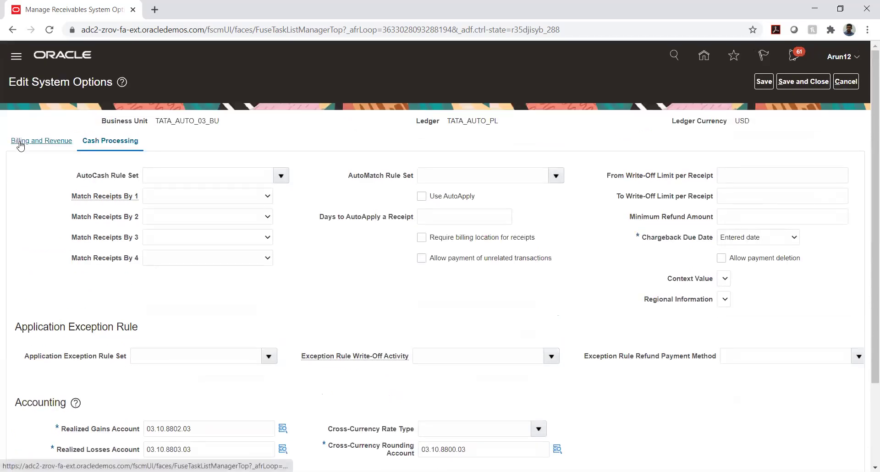
scroll(43, 247, down, 2)
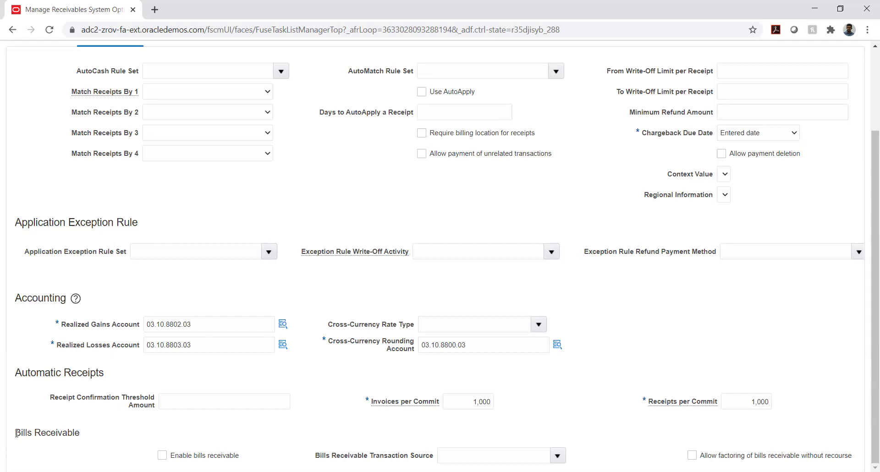
- Highlight the Bills Receivable heading, then return to the Day 23 worksheet in Excel
drag(17, 433, 89, 433)
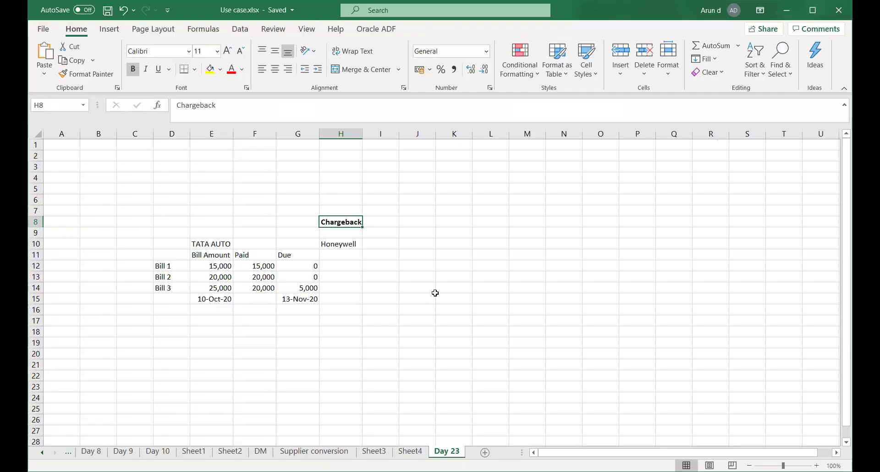
click(433, 290)
- Enter a bold 'Bills Receivable' heading in G19, move to F21 and save
scroll(395, 348, down, 2)
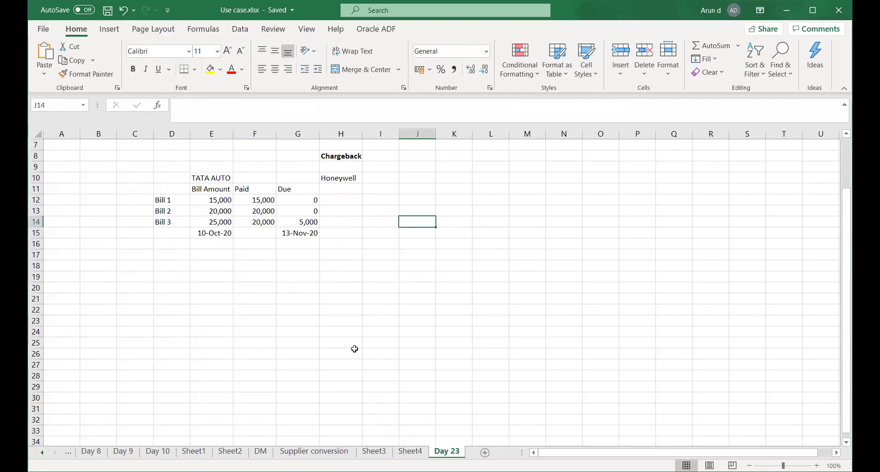
click(313, 279)
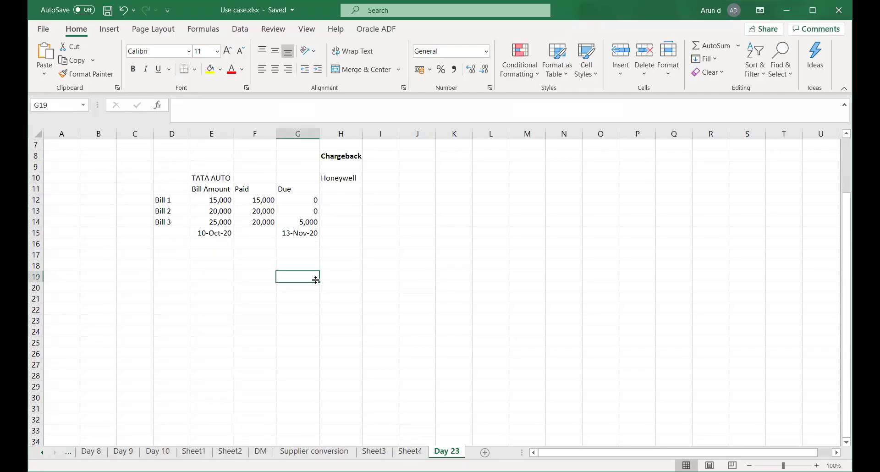
text(Bills Receivable)
key(Return)
click(317, 280)
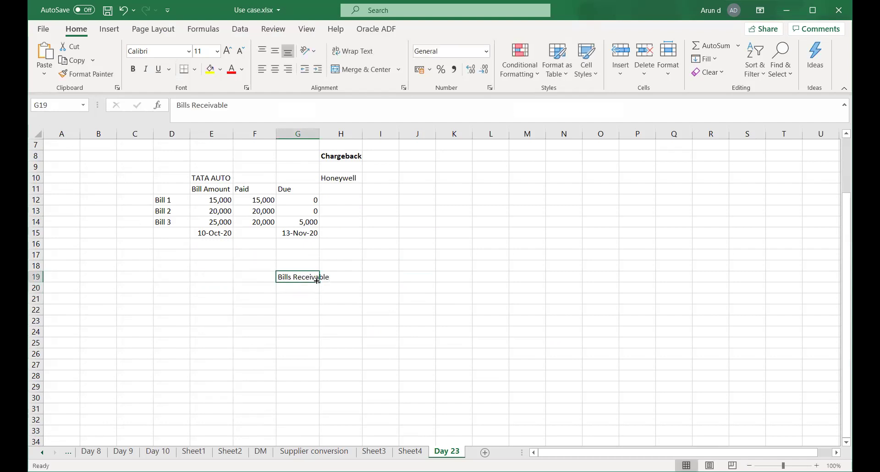
key(ctrl+b)
key(Down)
key(Left)
key(Down)
key(ctrl+s)
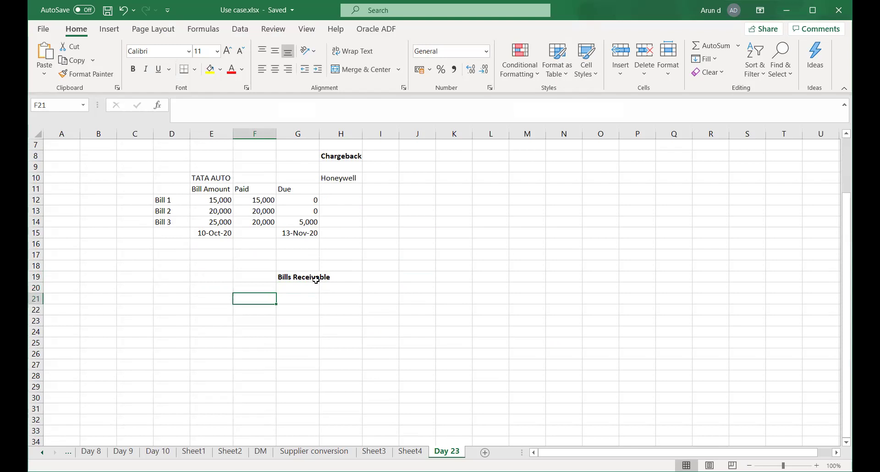
- Enter 'Invoice date' with 1-Oct-2020 in F21:G21, then 'Payment Inst date' with 10-Oct-2020 below
key(Left)
key(Right)
text(In)
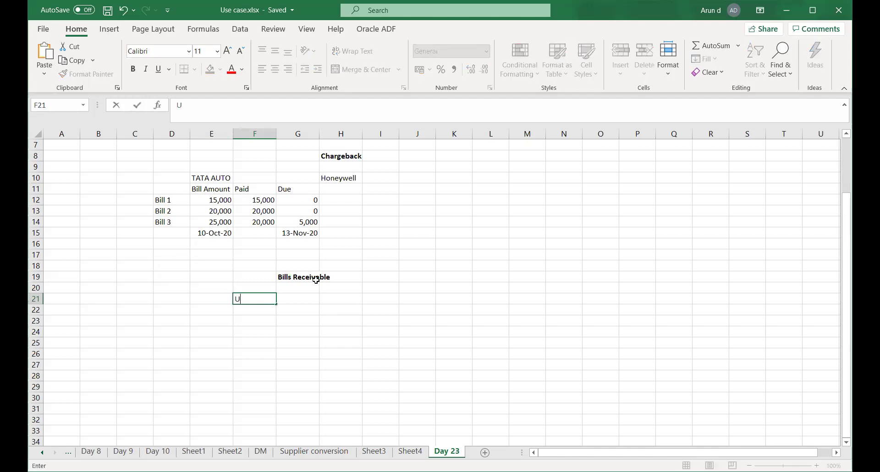
text(voice date)
key(Tab)
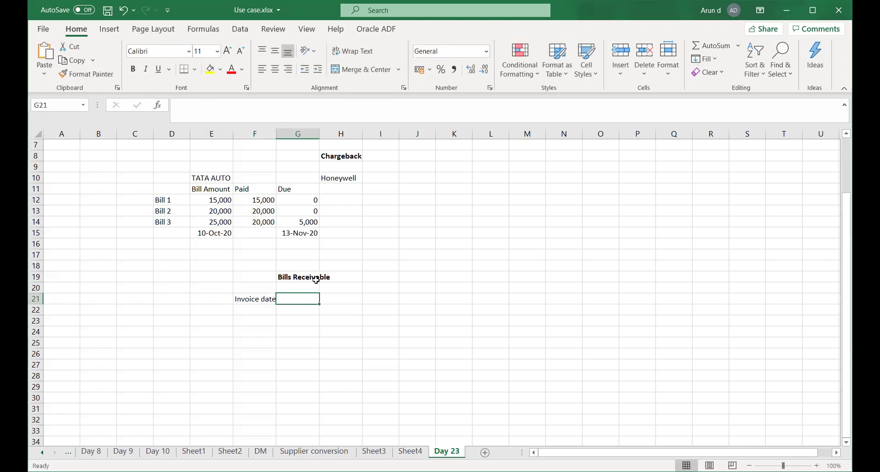
text(1)
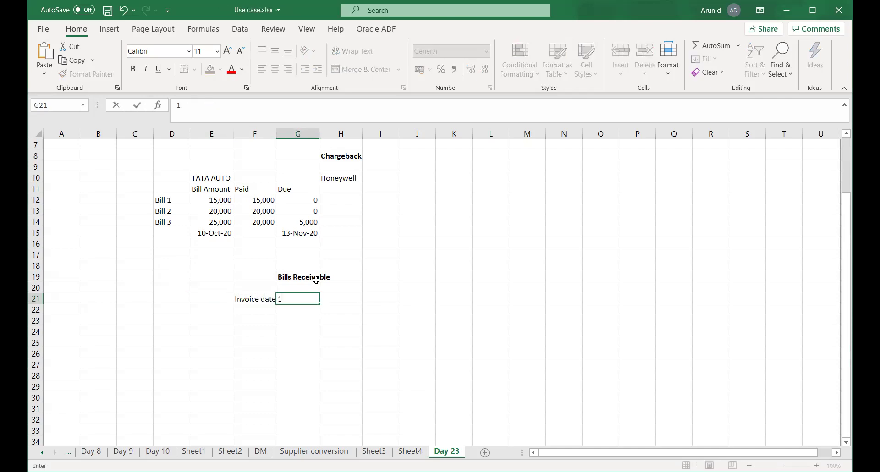
text(-Oct-2020)
key(Return)
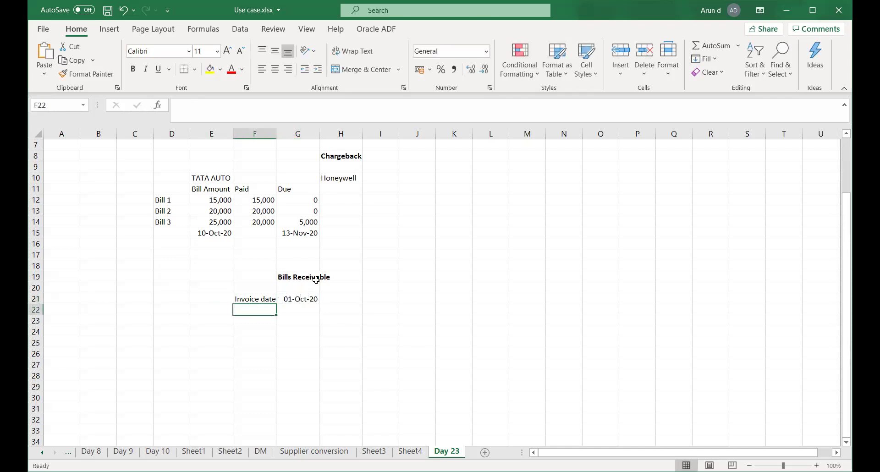
text(P)
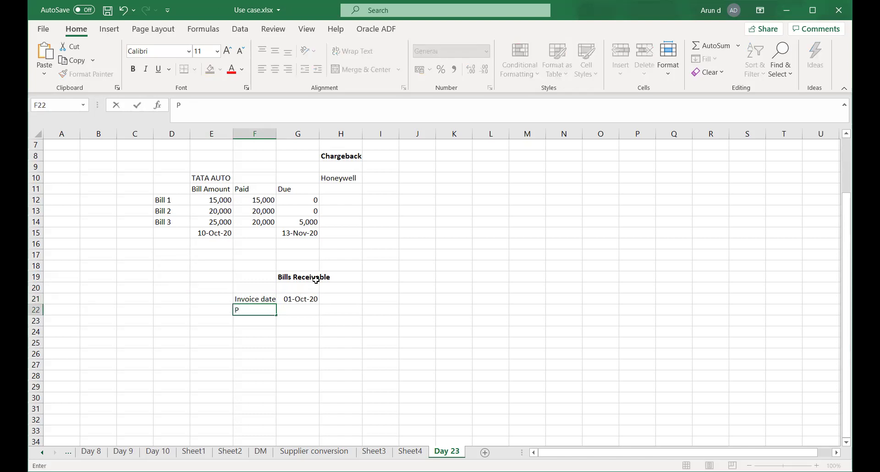
text(ayment Inst date)
key(Tab)
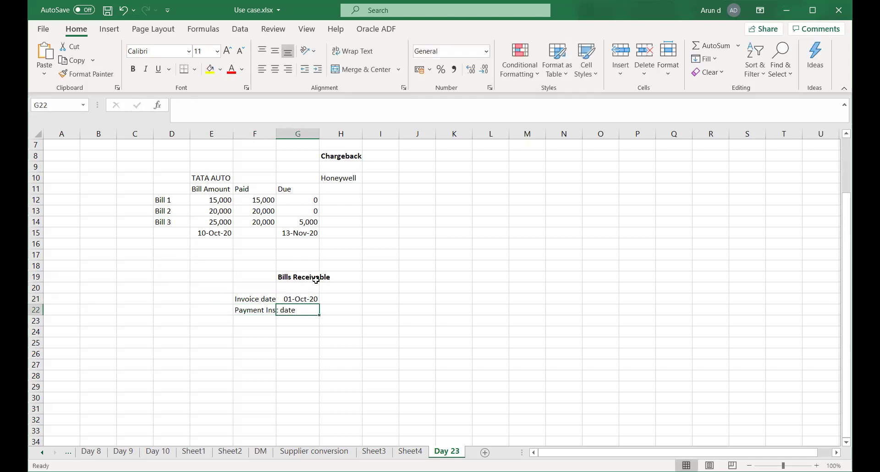
text(10-Oct-2020)
- Commit 10-Oct-20 in G22 as the Payment Inst date
key(Return)
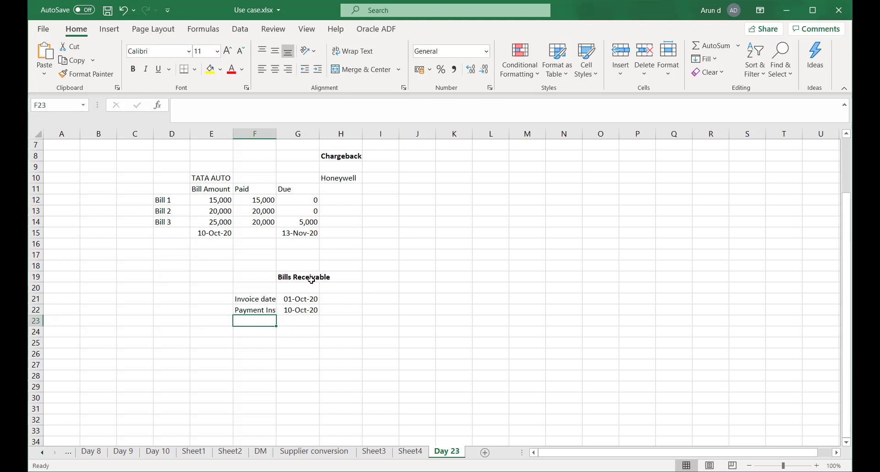
- Add a Maturity label in F23 with the date 30-Oct-20 beside it in G23
click(251, 298)
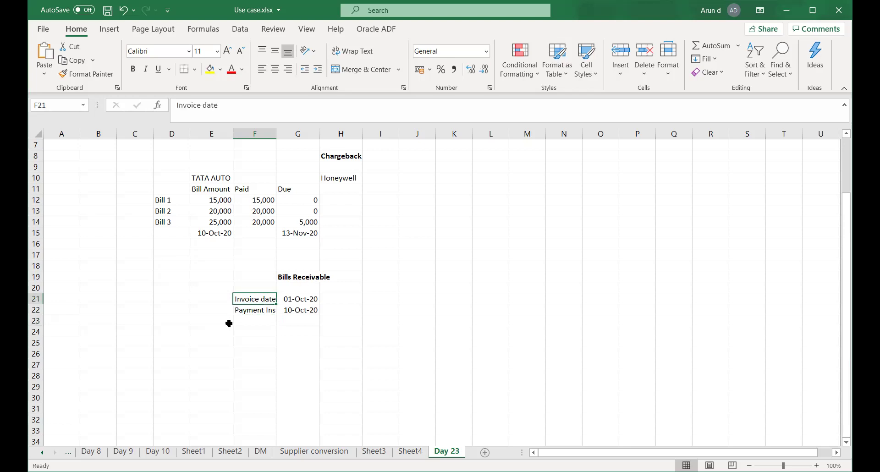
click(251, 311)
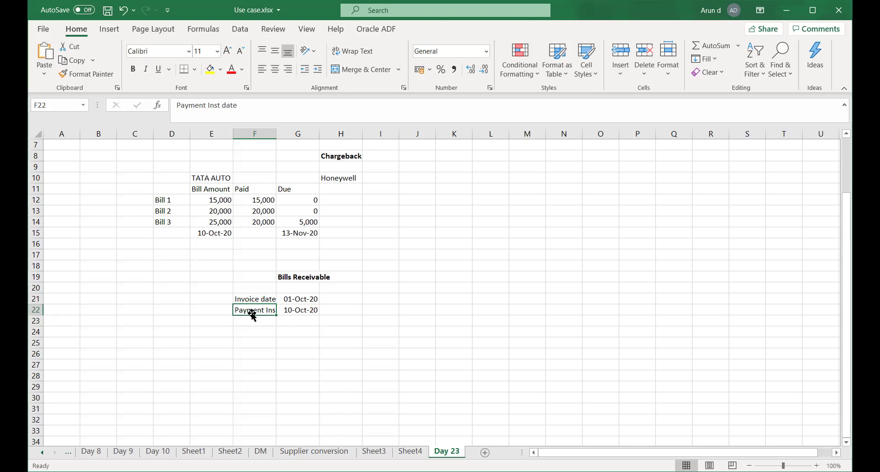
click(291, 312)
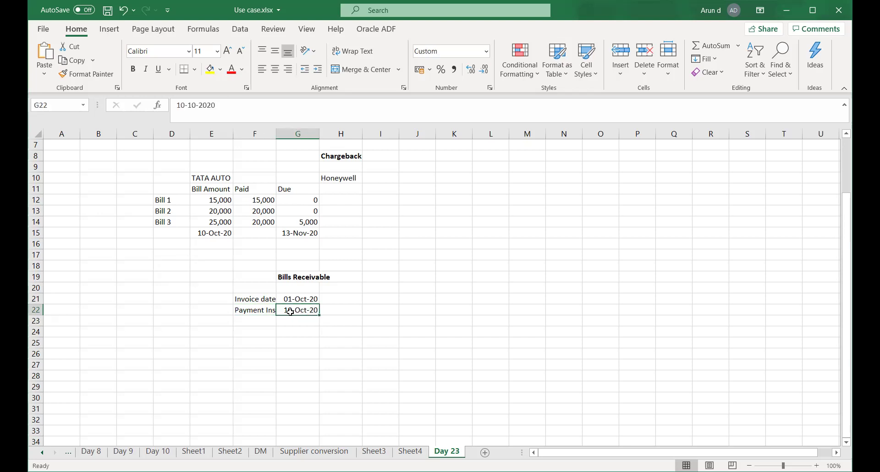
click(241, 320)
text(Matu)
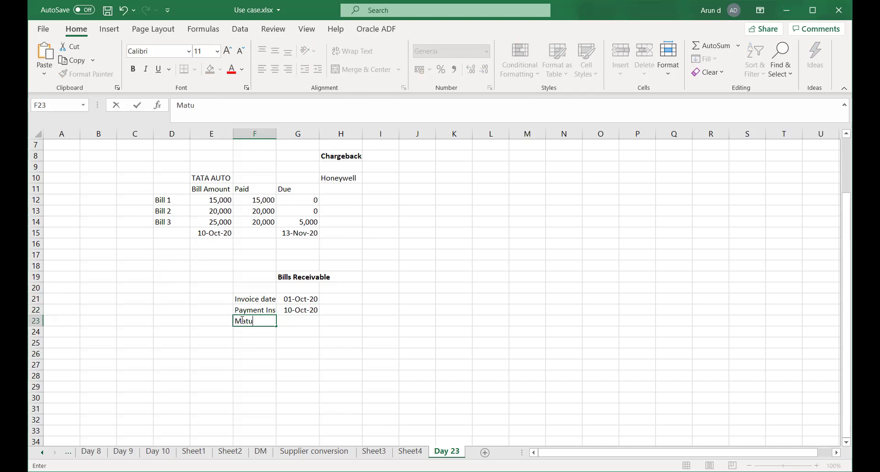
text(rity)
key(Tab)
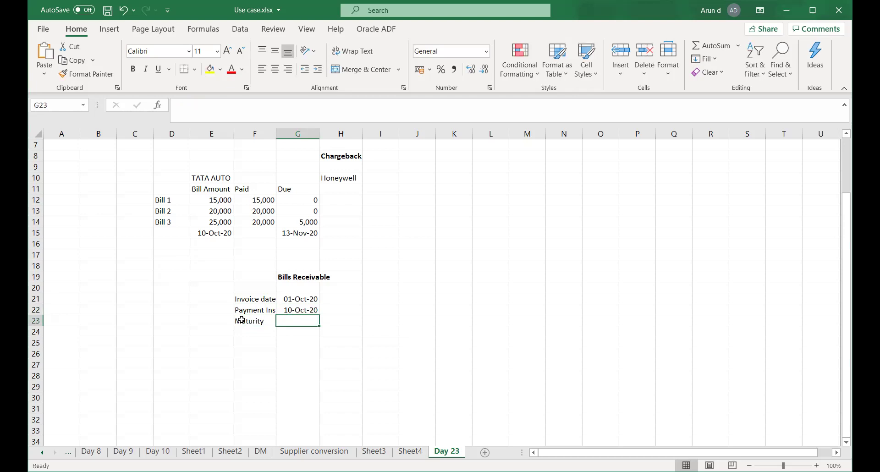
text(30-Oct-20)
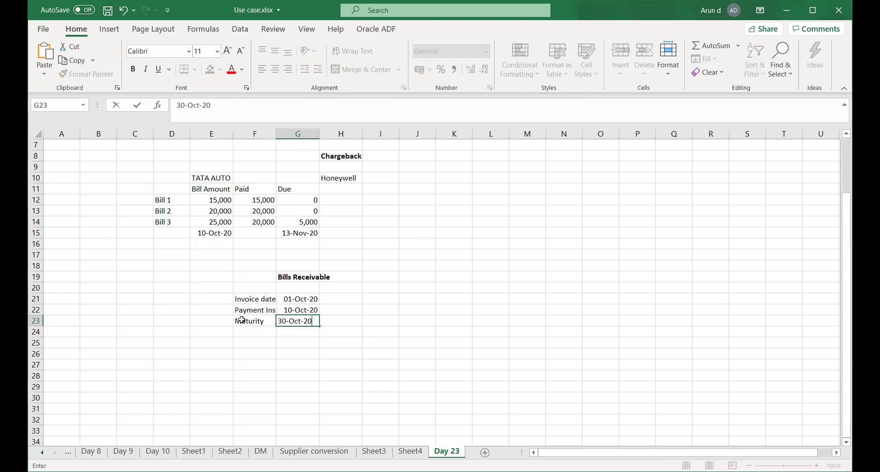
key(Tab)
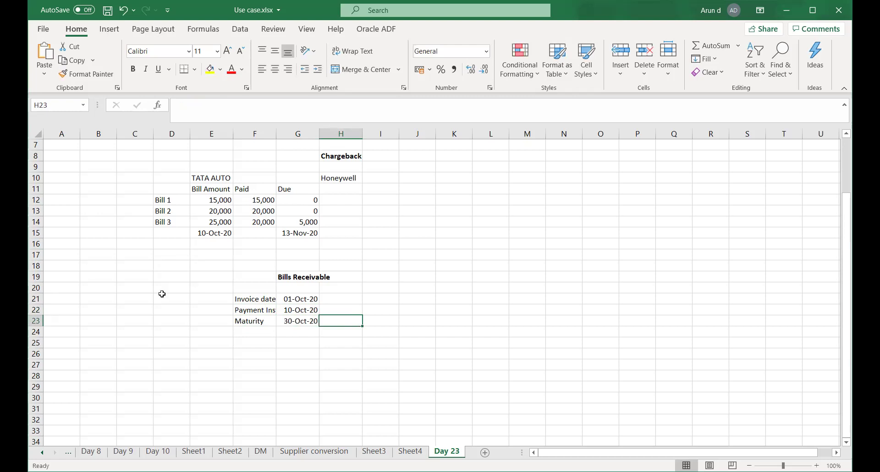
- Review the three Bills Receivable date rows, then switch back to Chrome's Receivables page
drag(277, 342, 300, 343)
click(294, 321)
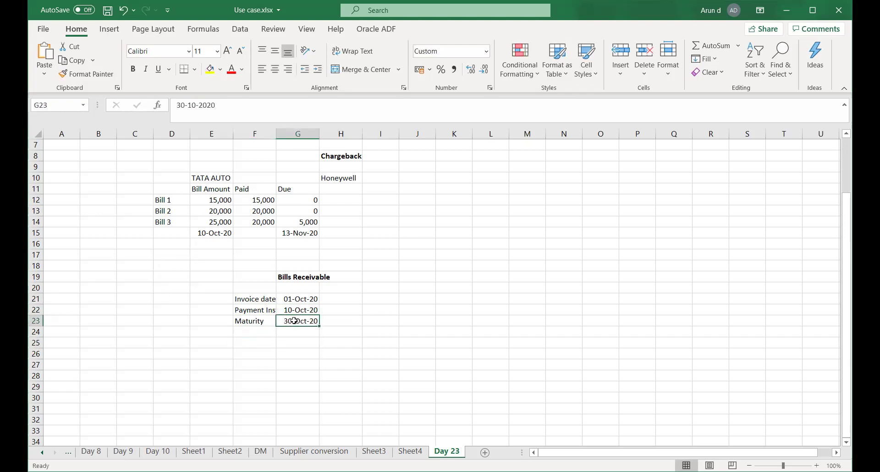
click(292, 310)
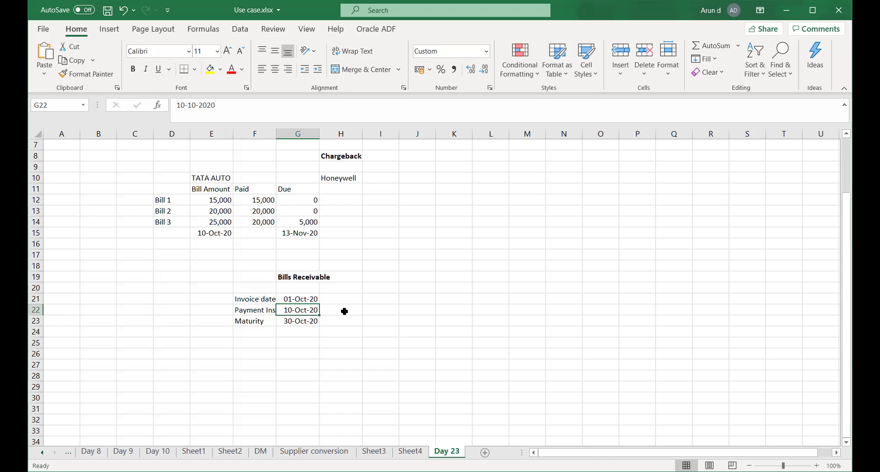
drag(251, 300, 306, 323)
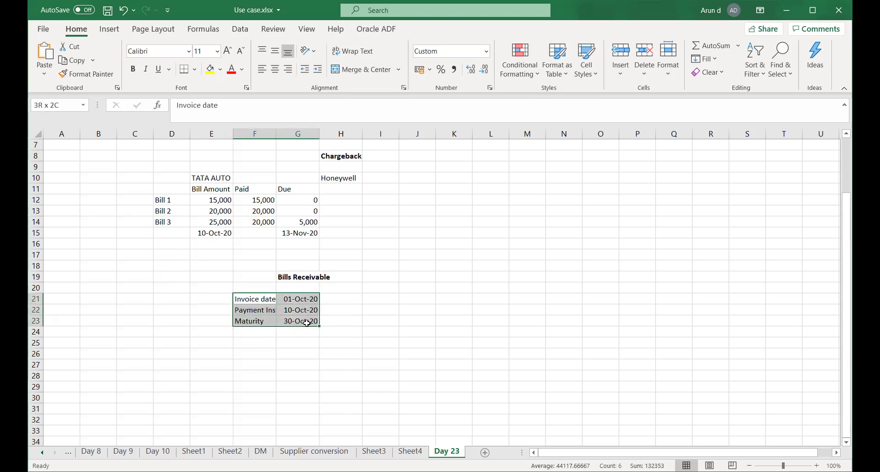
click(298, 352)
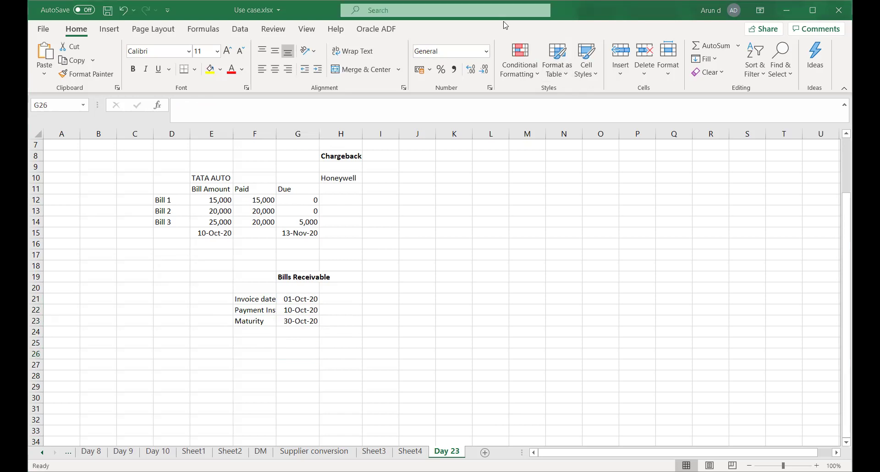
key(alt+Tab)
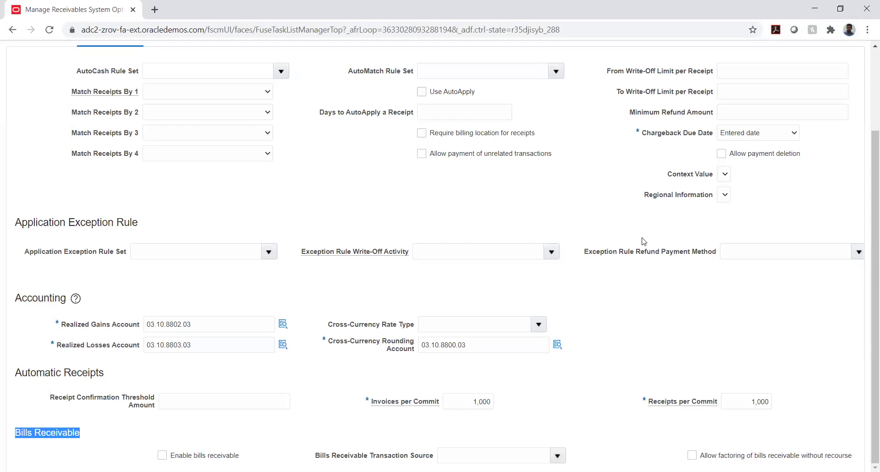
- Scroll through the Cash Processing AutoCash, write-off and accounting fields for TATA_AUTO_03_BU
scroll(641, 239, up, 3)
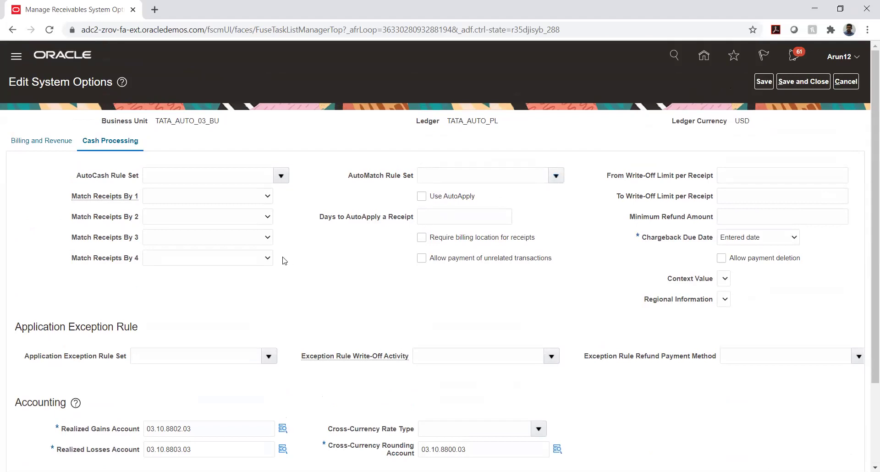
scroll(300, 255, down, 2)
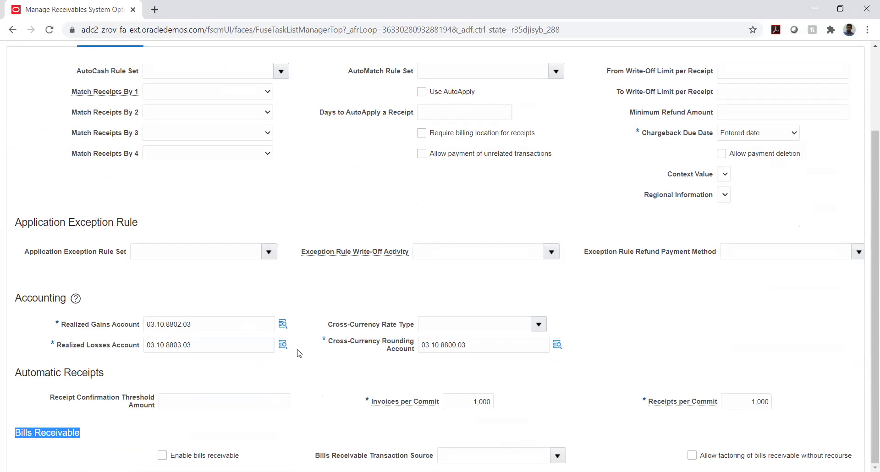
click(154, 441)
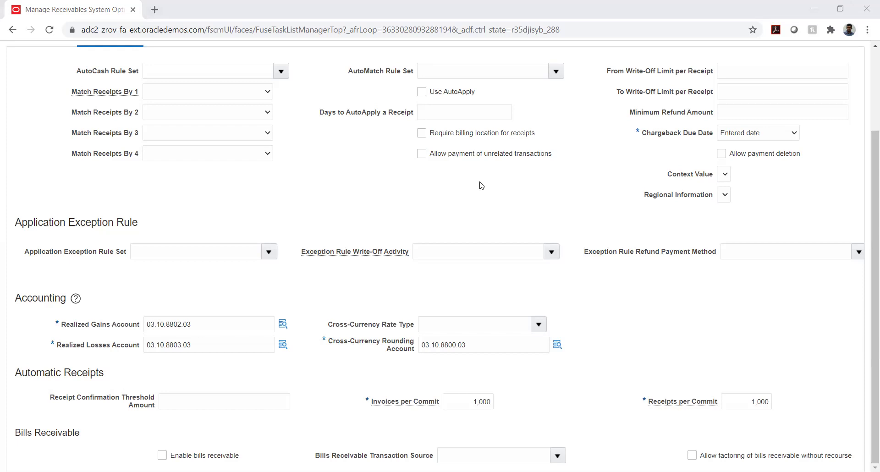
mouse_move(328, 255)
scroll(722, 123, up, 3)
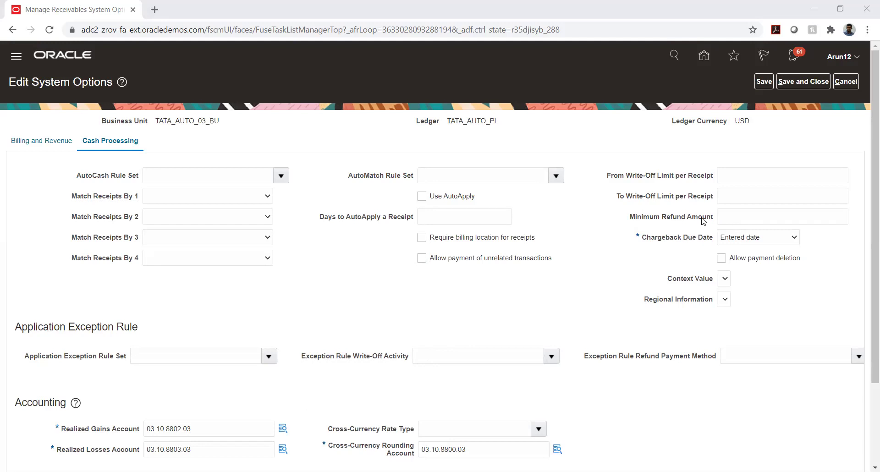
- Save and close the system options, then expand Define Common Accounts Receivable Configuration
click(802, 82)
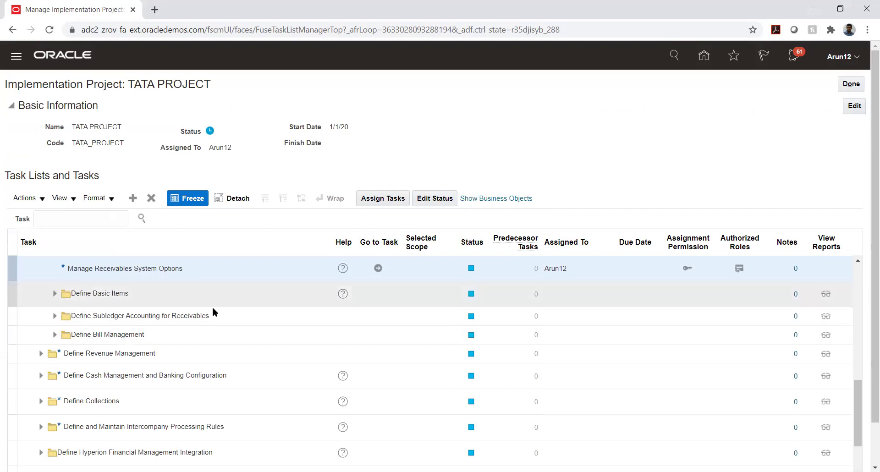
scroll(239, 330, up, 3)
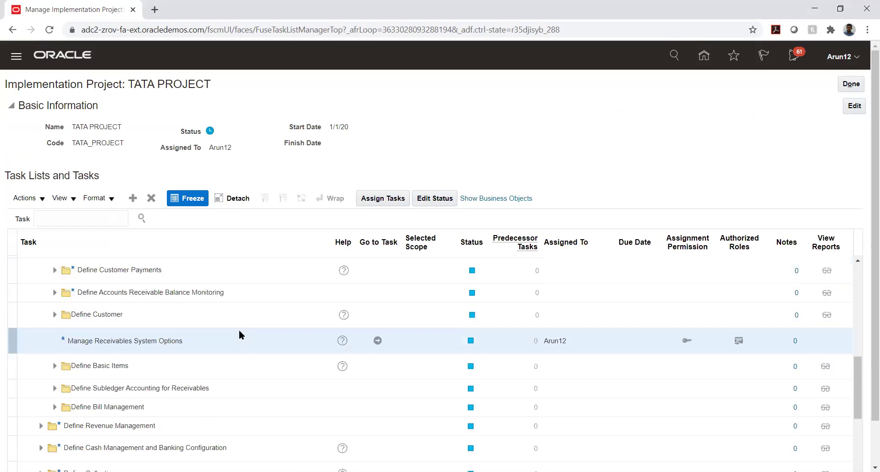
scroll(240, 334, up, 5)
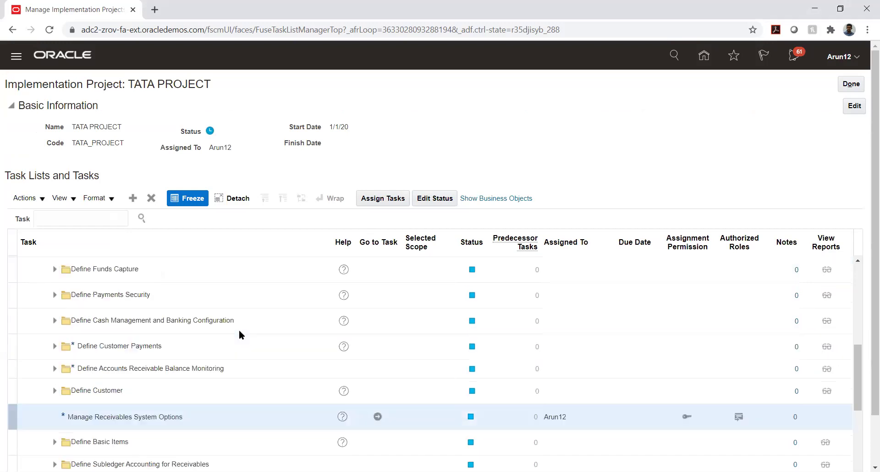
scroll(239, 335, up, 2)
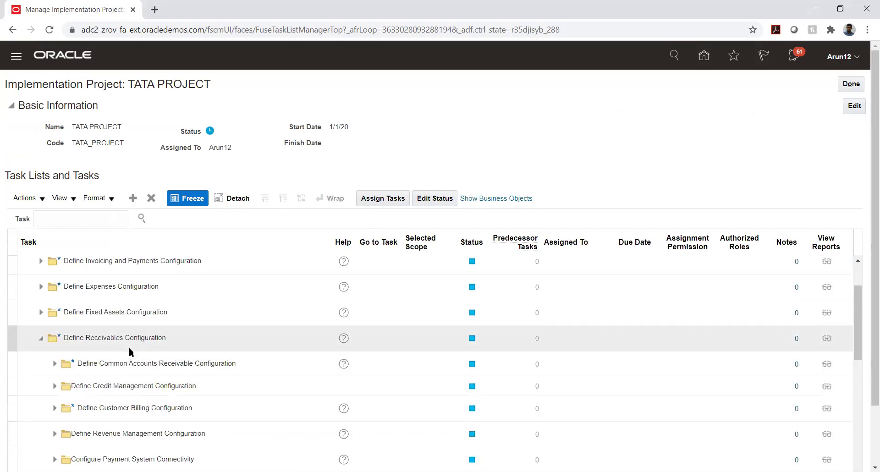
scroll(131, 352, down, 2)
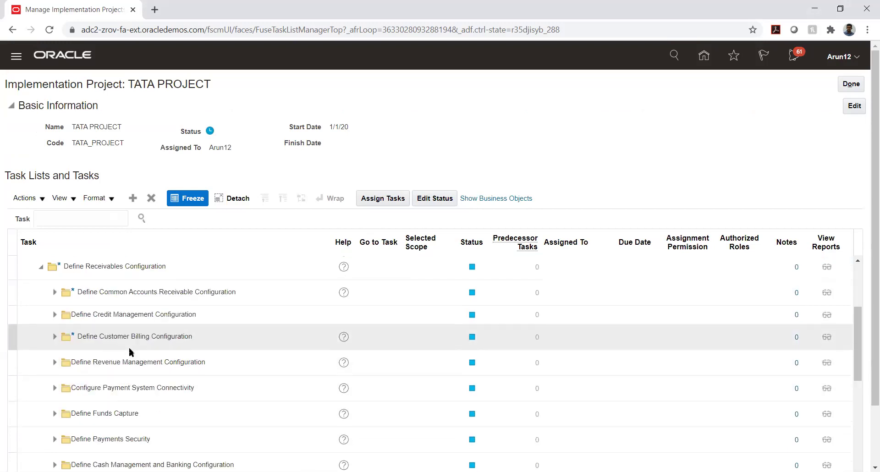
click(54, 292)
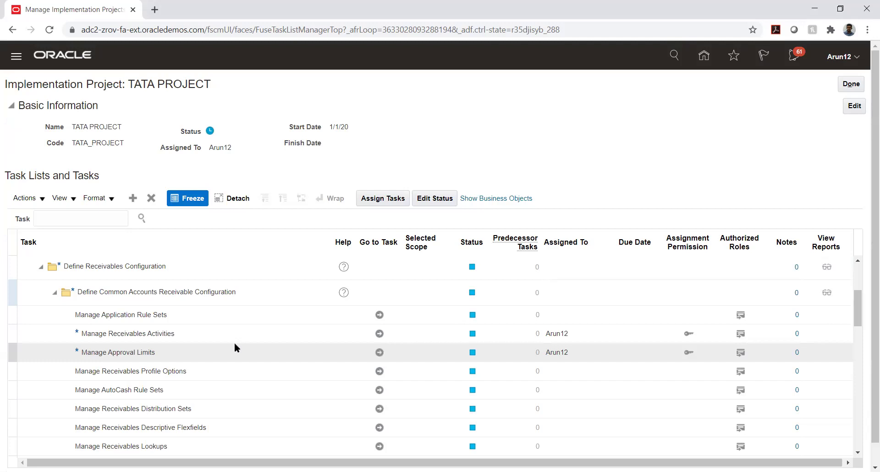
- Select Manage Receivables Activities in the TATA PROJECT task list and go to the task
click(170, 330)
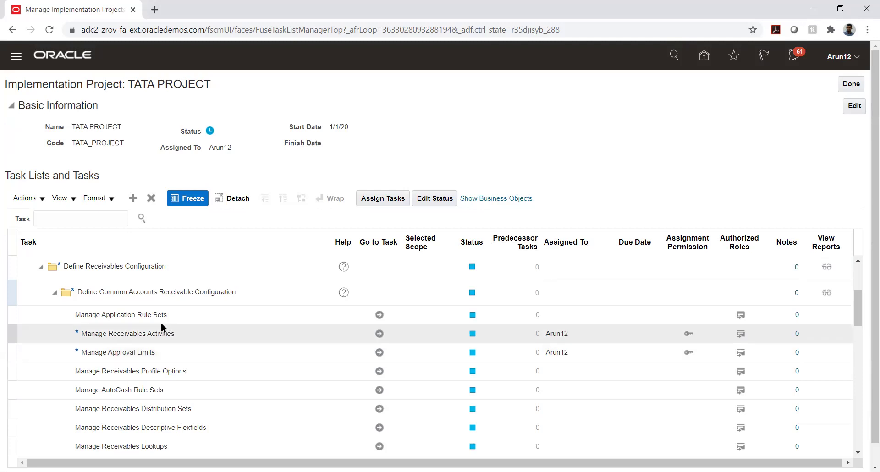
click(114, 406)
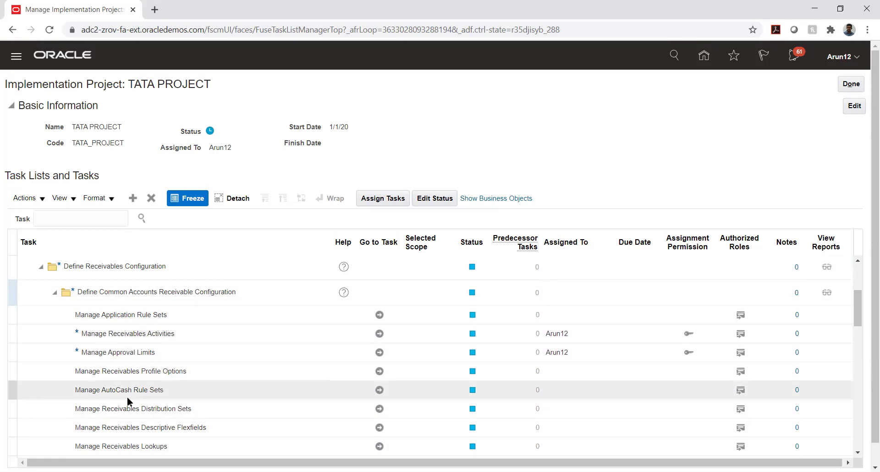
click(215, 334)
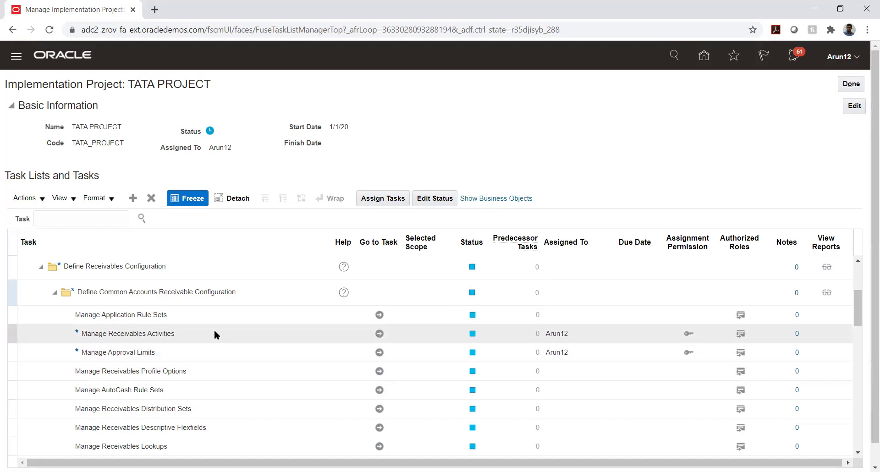
click(189, 375)
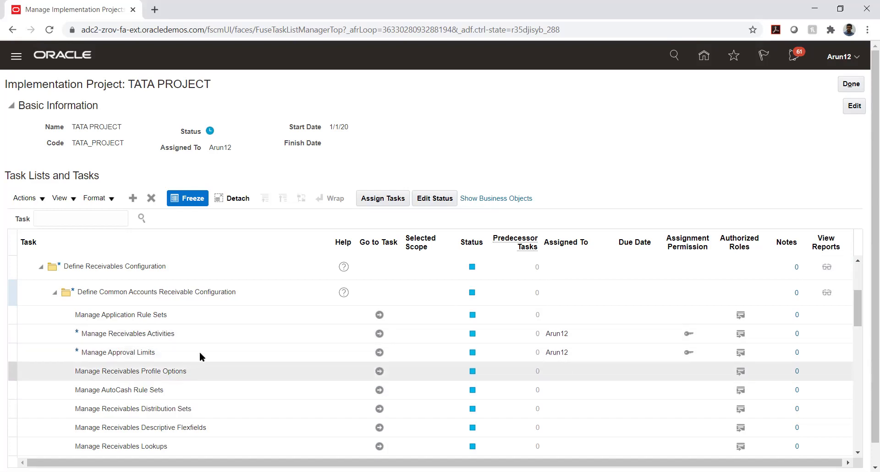
click(250, 334)
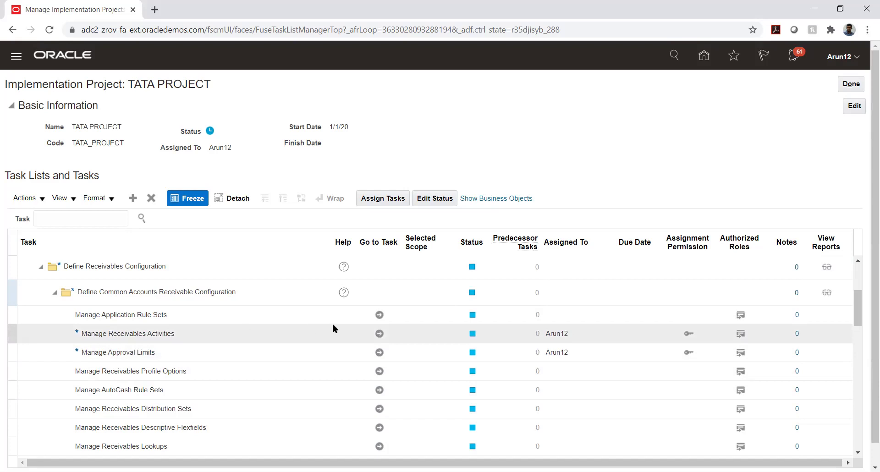
click(380, 334)
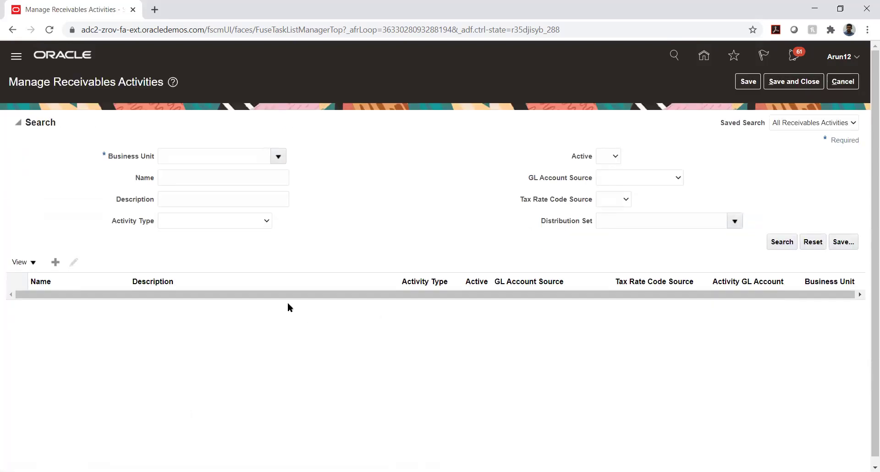
- Enter business unit TS and pick TS_01_BU from the matching entries
click(260, 156)
text(TAT)
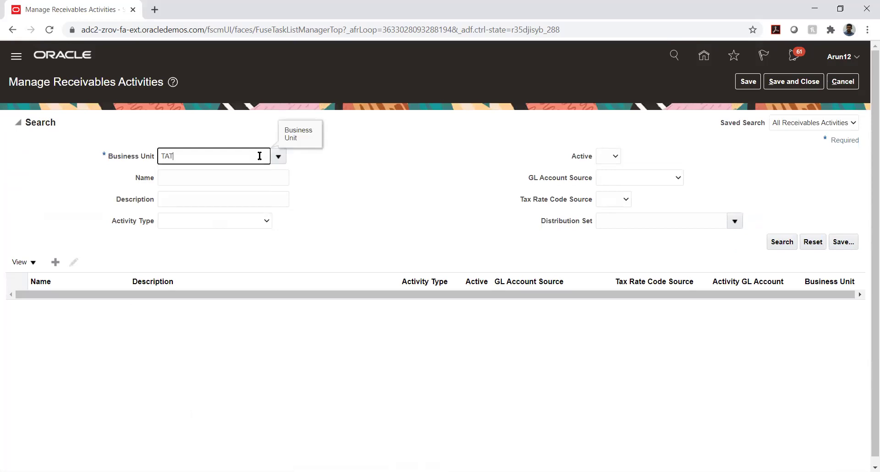
text(A_A)
key(BackSpace)
key(BackSpace)
key(BackSpace)
key(BackSpace)
key(BackSpace)
key(BackSpace)
text(TS)
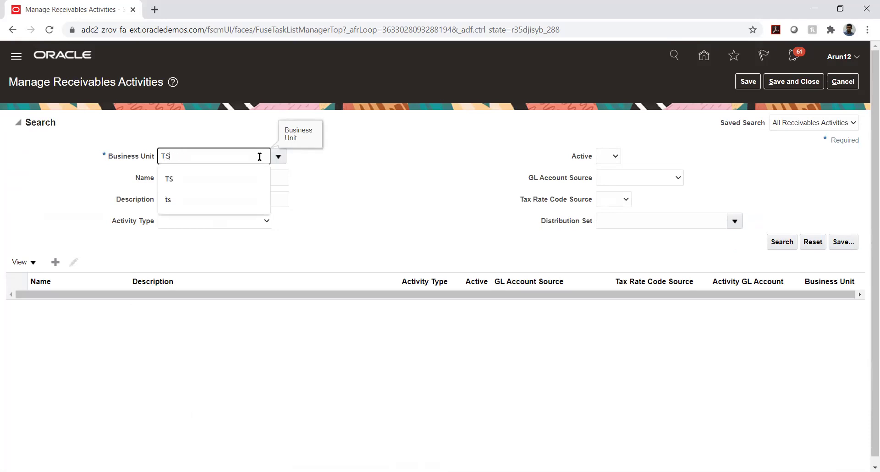
key(Tab)
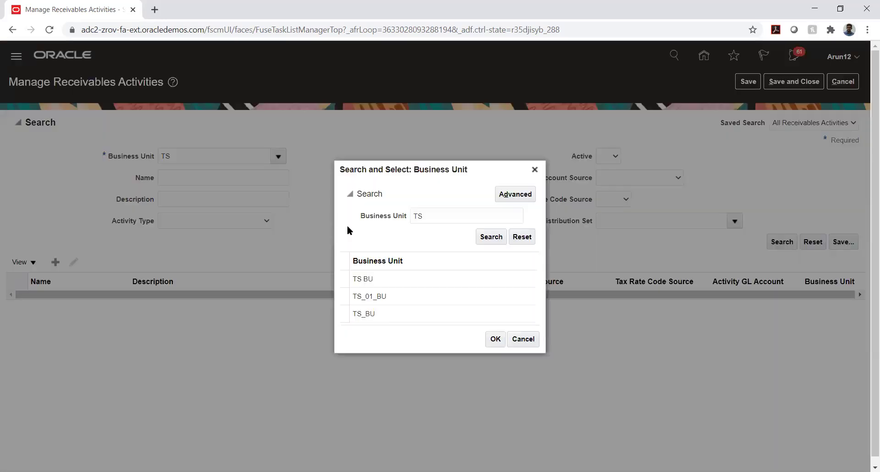
click(400, 296)
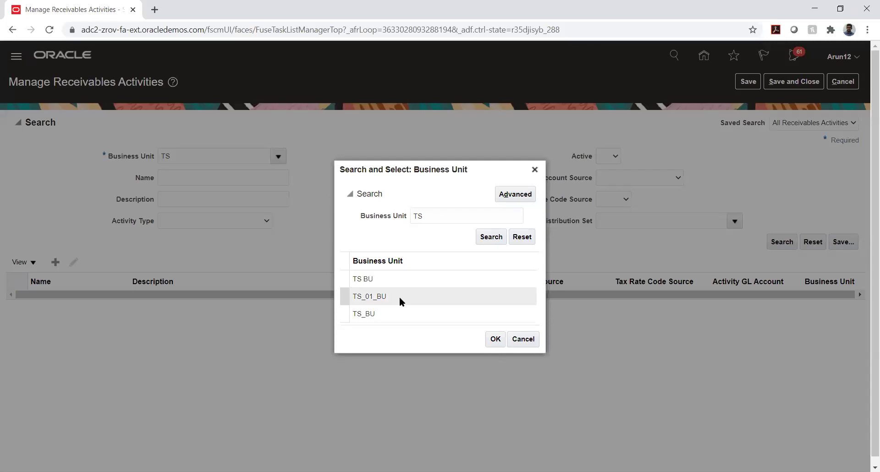
click(495, 339)
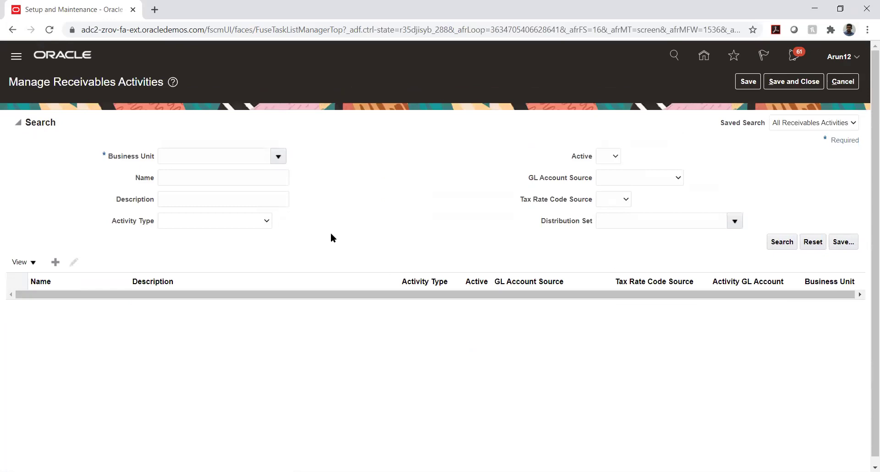
- Open the full business unit search and clear the TS filter to list every business unit
click(278, 156)
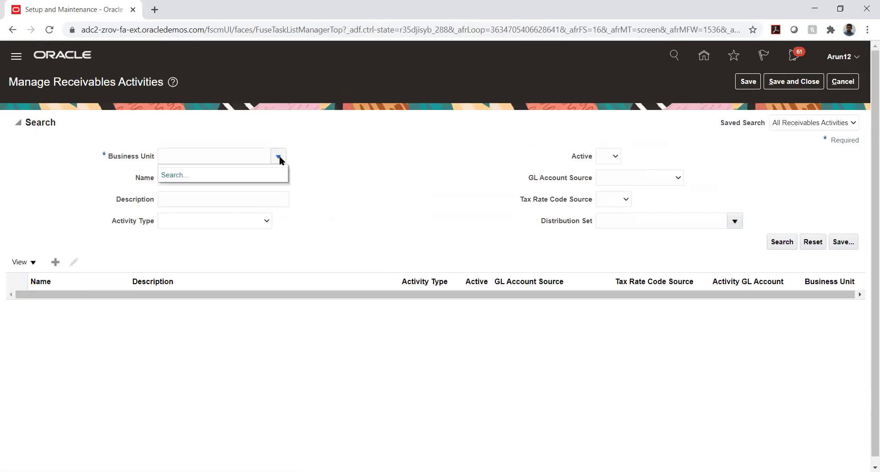
click(175, 175)
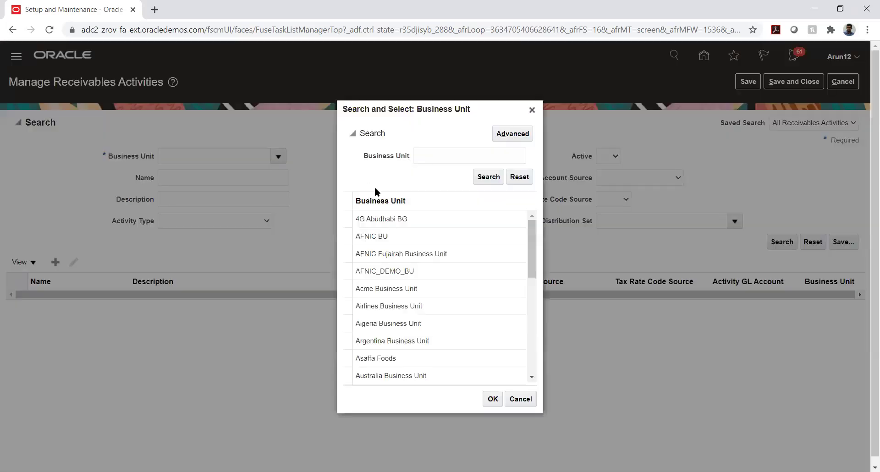
click(423, 157)
text(T)
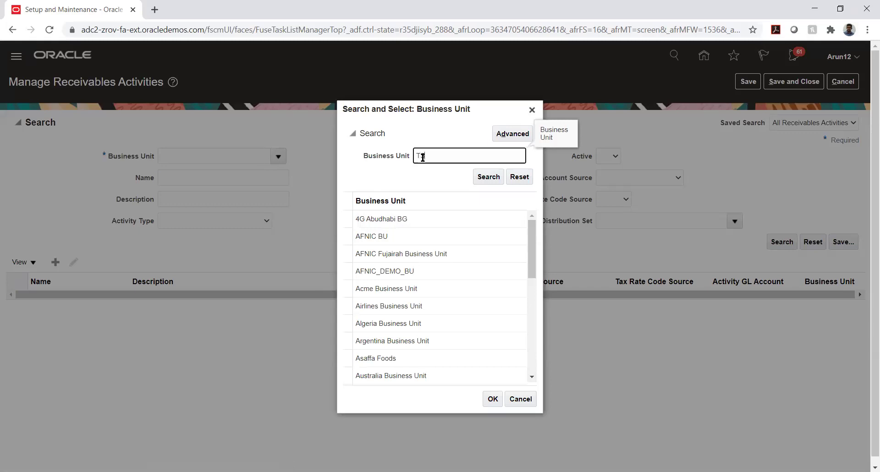
text(S)
key(Return)
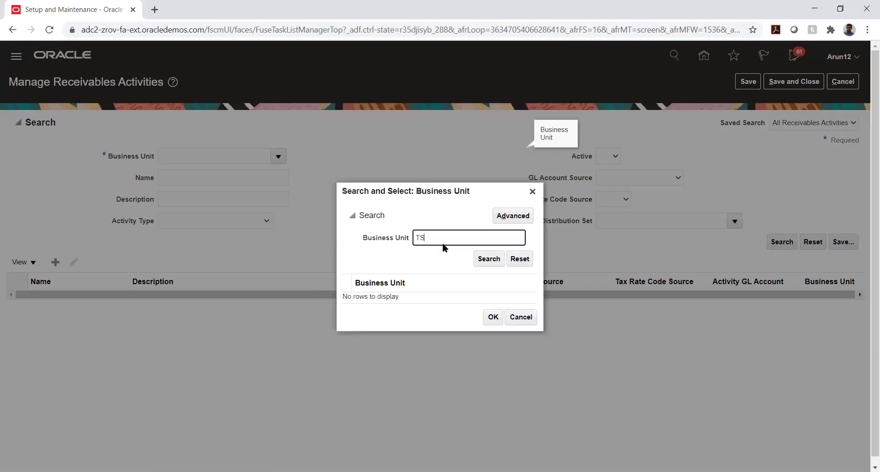
double_click(445, 235)
key(BackSpace)
key(Return)
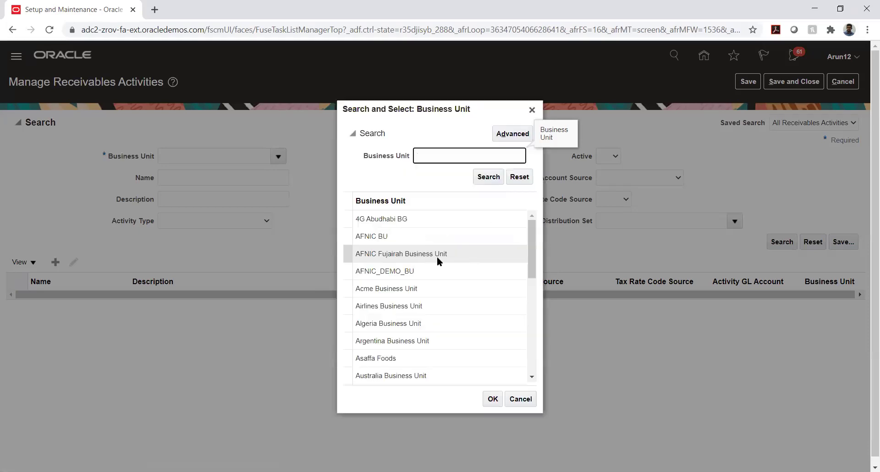
- Choose TATA_AUTO_03_BU from the list and search for its receivables activities
scroll(437, 257, down, 5)
scroll(439, 258, down, 5)
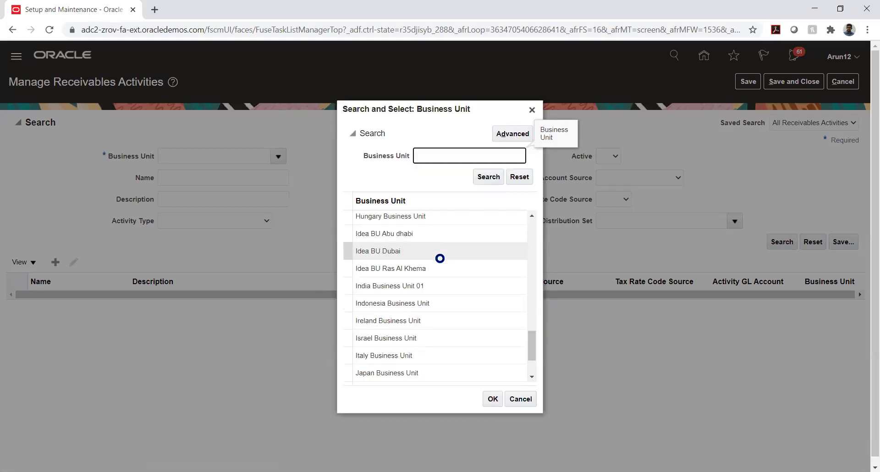
scroll(439, 257, down, 5)
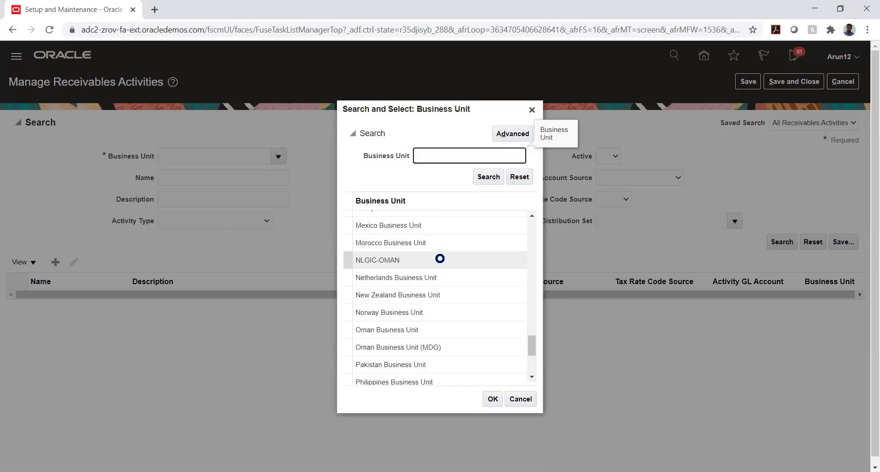
scroll(439, 257, down, 5)
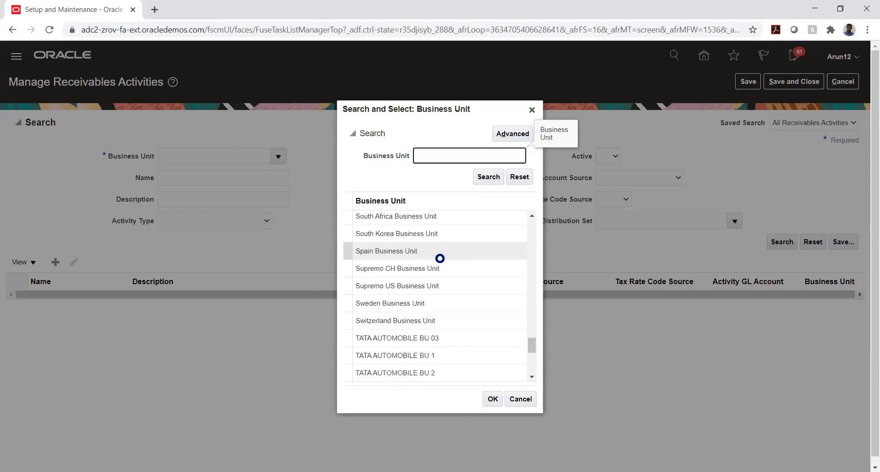
scroll(439, 257, down, 15)
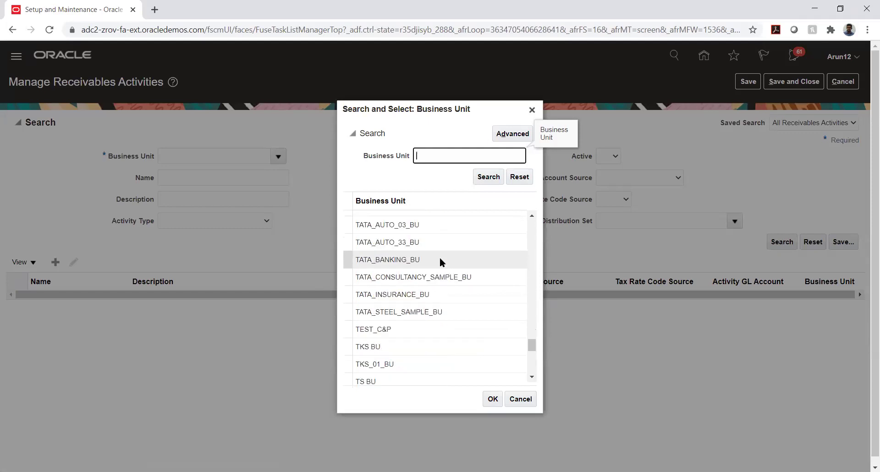
click(468, 224)
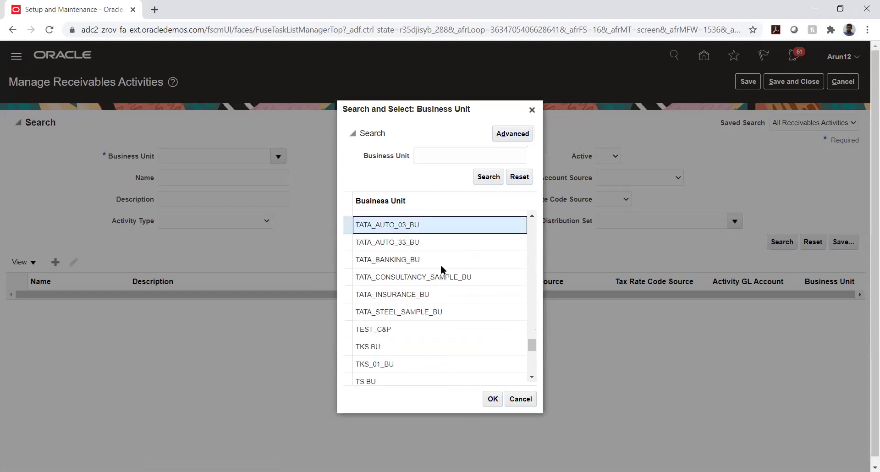
click(492, 405)
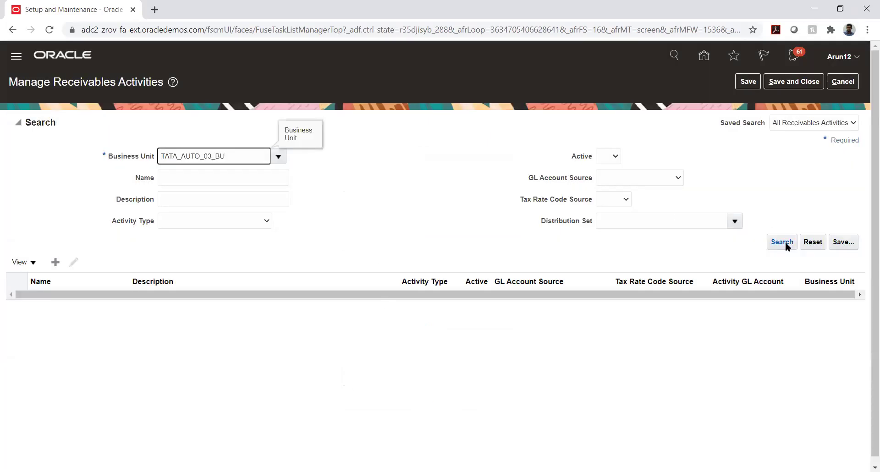
click(785, 241)
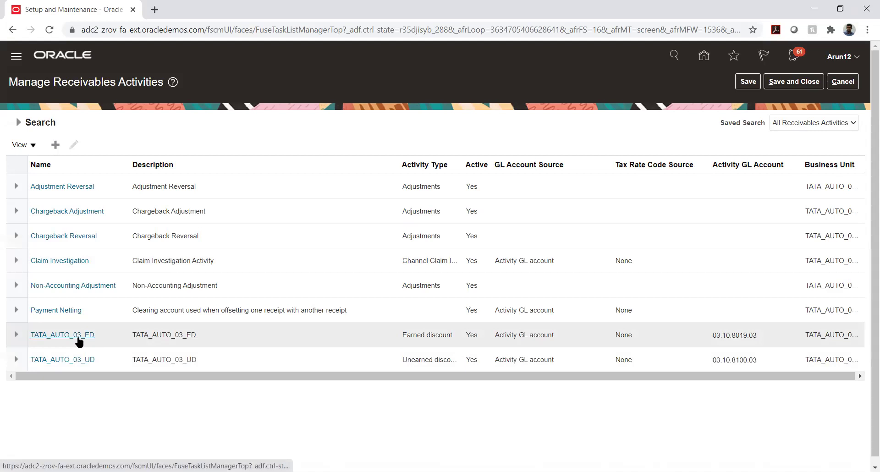
- Open TATA_AUTO_03_ED and inspect its name, page title and Earned discount activity type
click(77, 338)
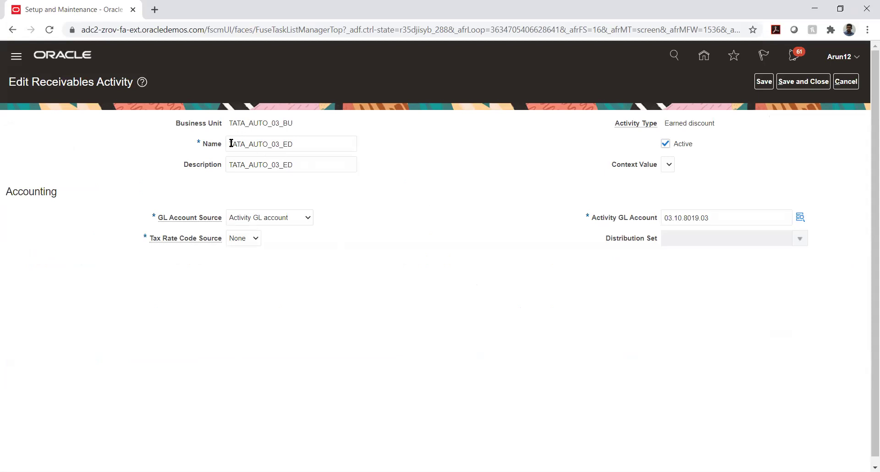
drag(231, 142, 304, 143)
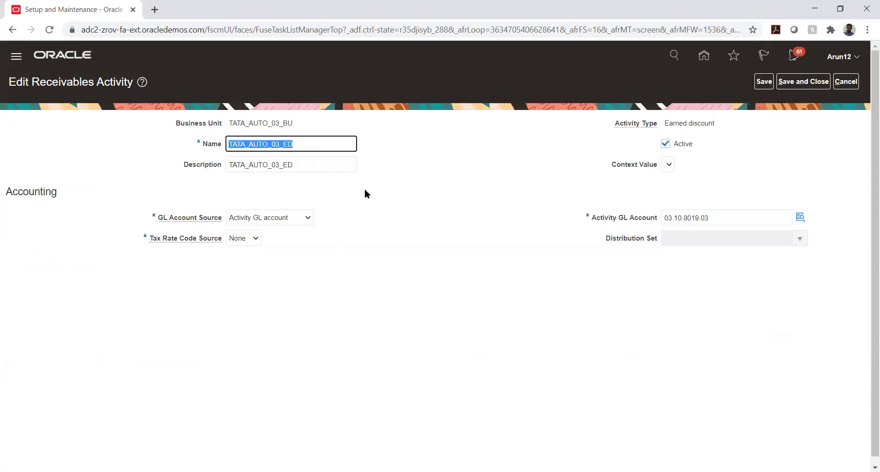
click(515, 237)
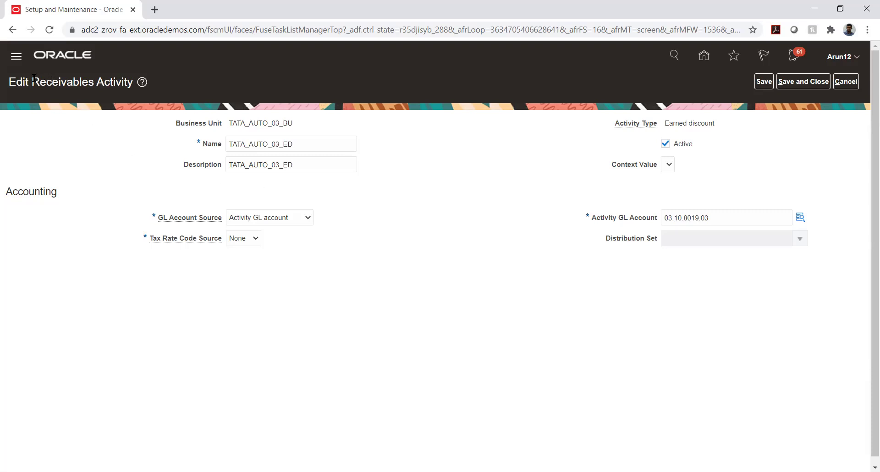
drag(32, 81, 134, 82)
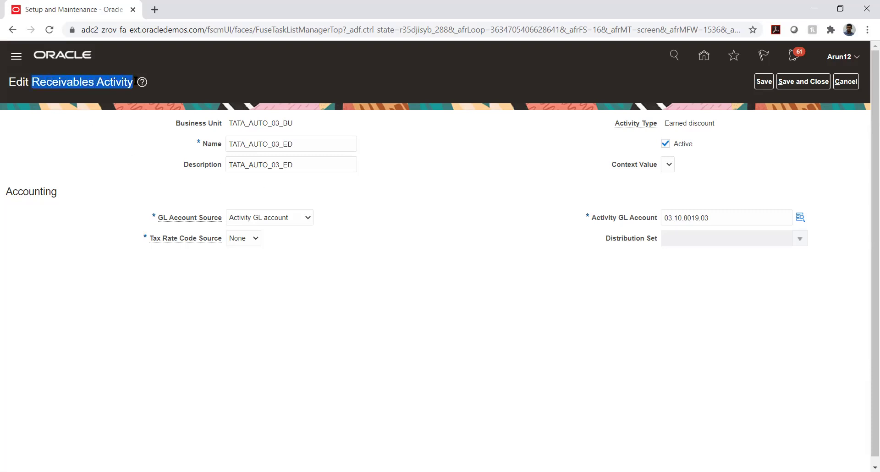
click(520, 190)
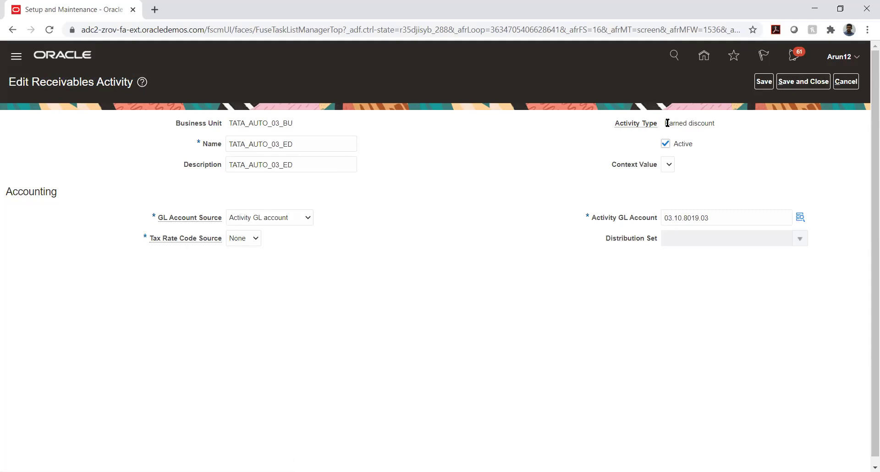
drag(665, 123, 743, 122)
click(760, 140)
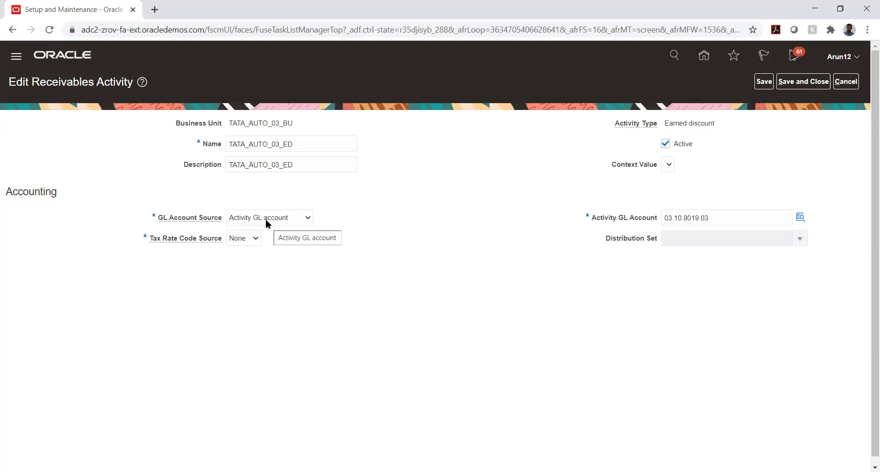
- Check the GL Account Source choices, keeping Activity GL account for account 03.10.8019.03
click(265, 219)
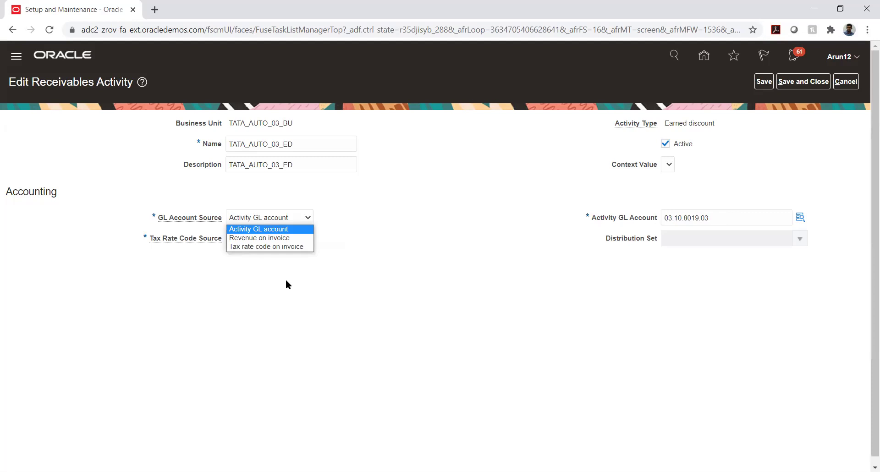
click(428, 262)
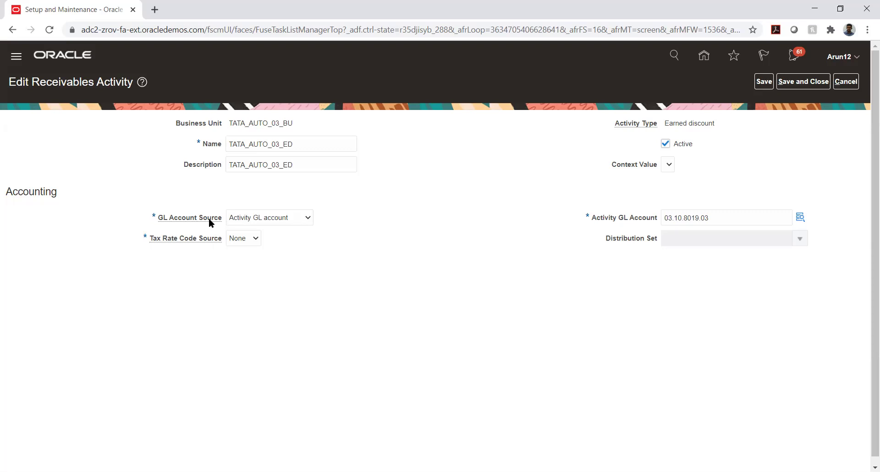
click(292, 222)
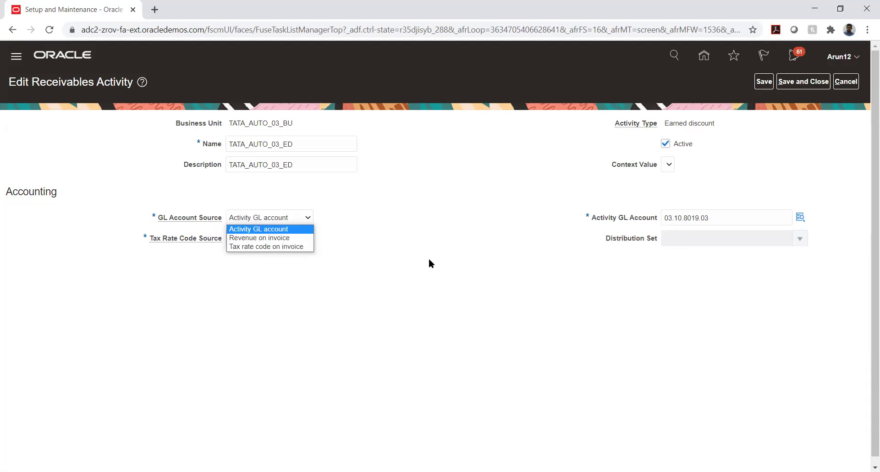
click(398, 246)
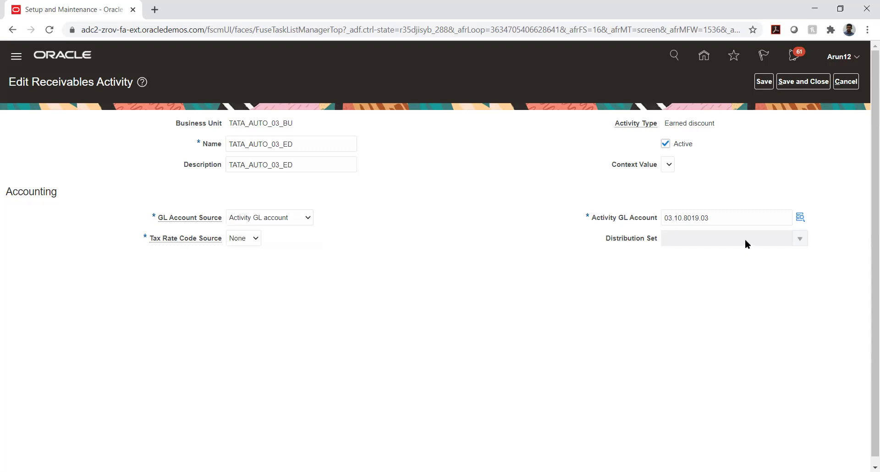
mouse_move(726, 193)
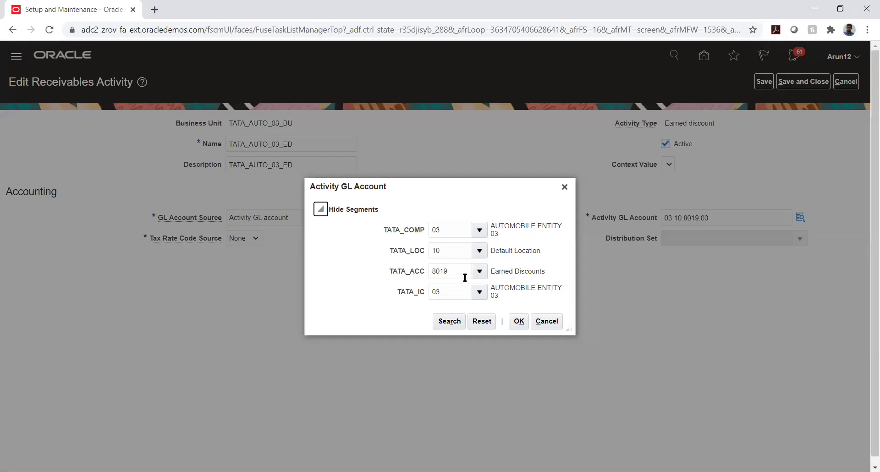
- Close the Activity GL Account dialog listing segments 03, 10, 8019 and 03
click(518, 321)
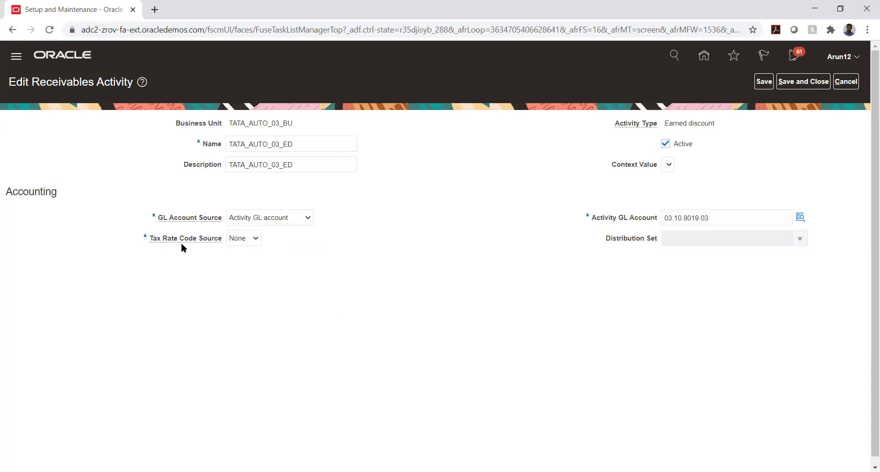
- Change Tax Rate Code Source from None to Activity and choose tax rate code TATA_AUTO_03
click(246, 239)
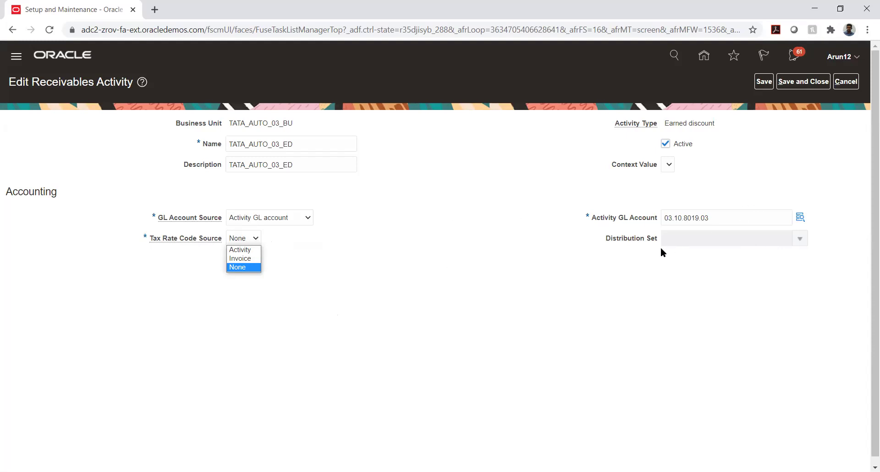
click(397, 210)
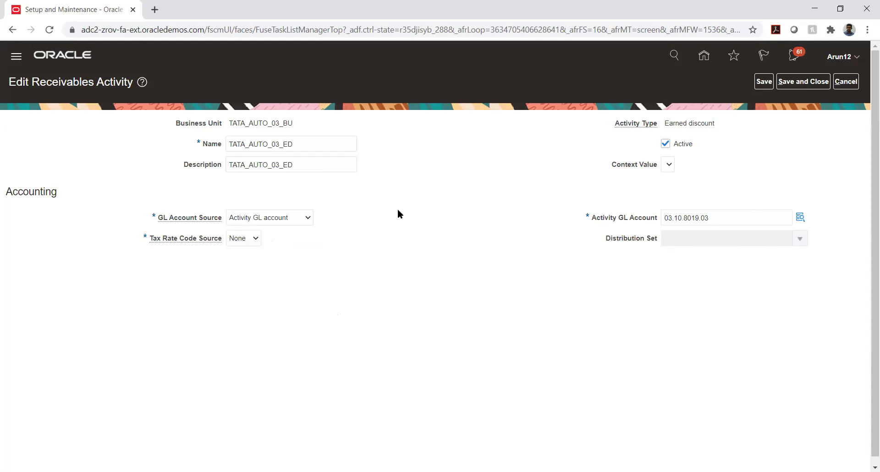
click(241, 240)
click(241, 247)
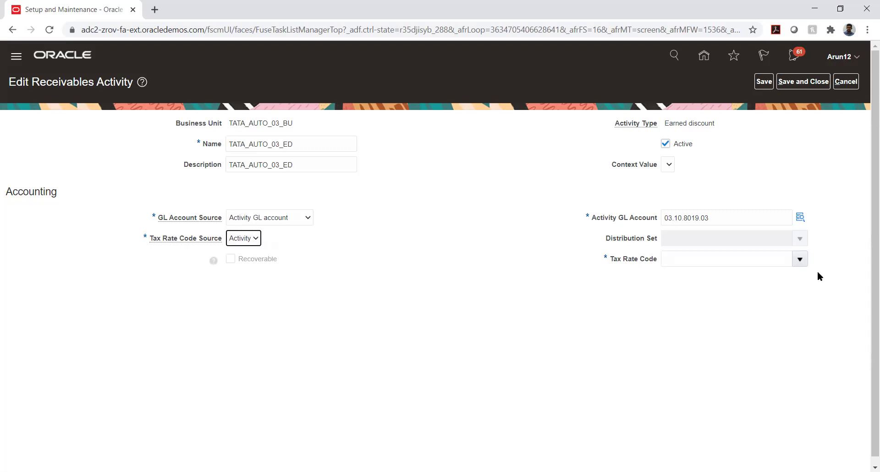
click(799, 259)
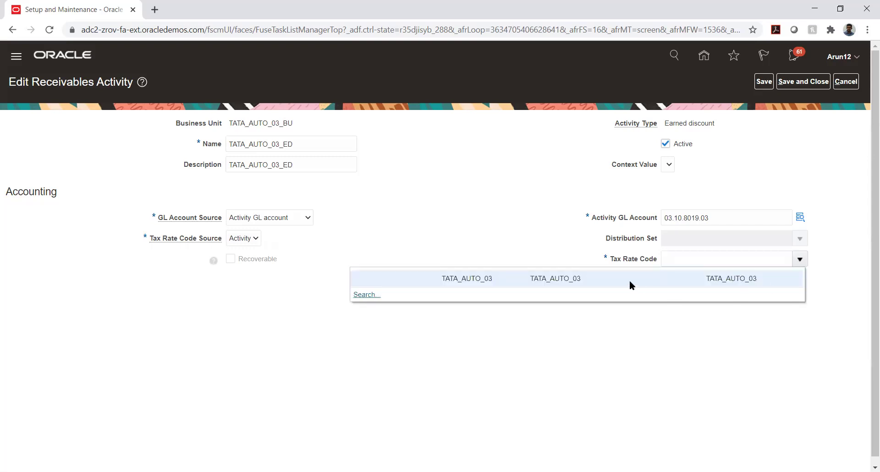
click(628, 279)
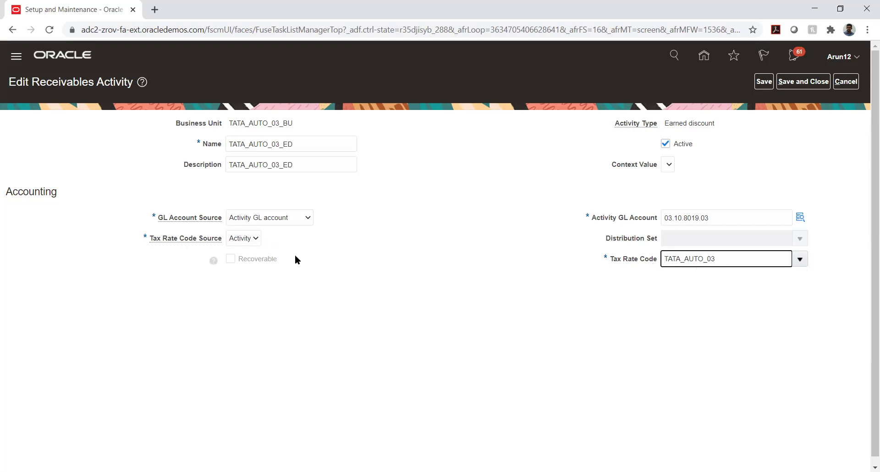
- Set the Tax Rate Code Source of TATA_AUTO_03_ED back to None
click(244, 239)
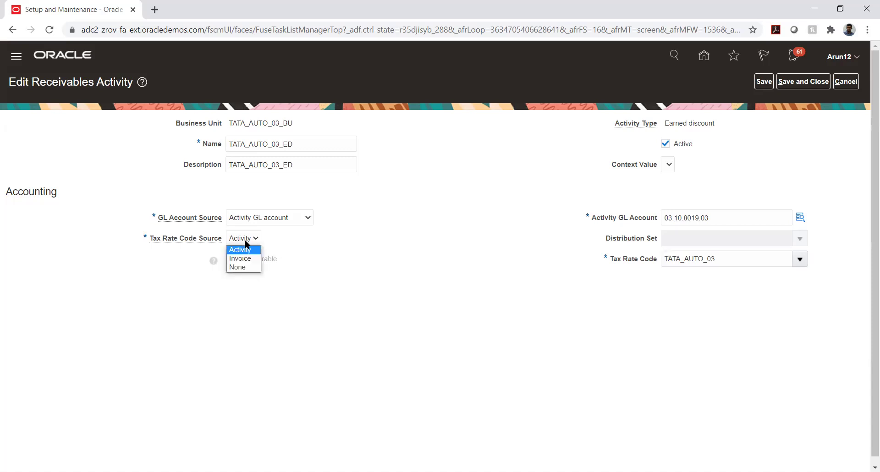
click(243, 268)
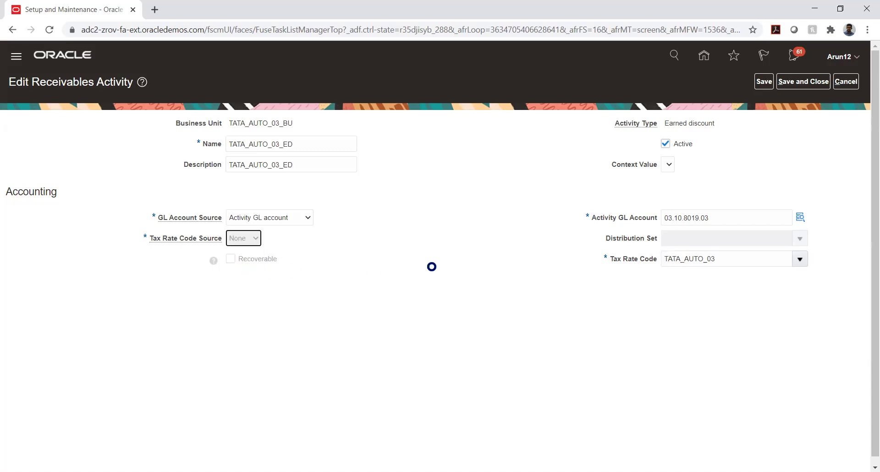
click(425, 250)
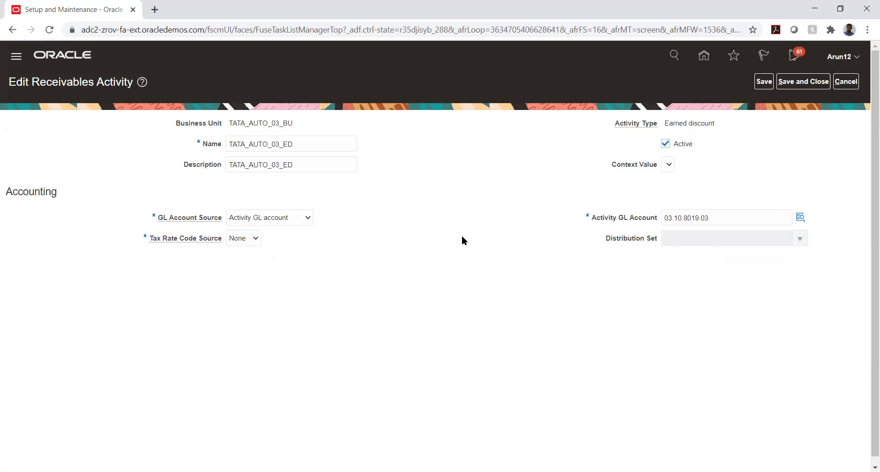
- Save the activity, then start a new receivables activity and list its activity types
click(805, 85)
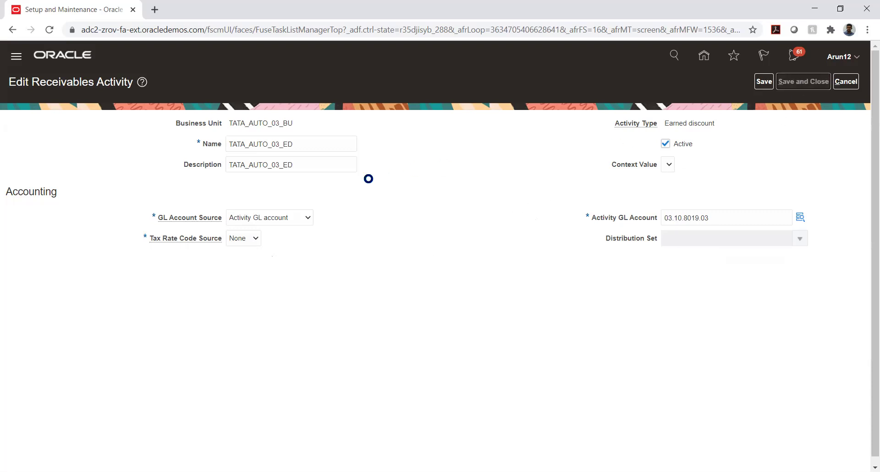
click(55, 144)
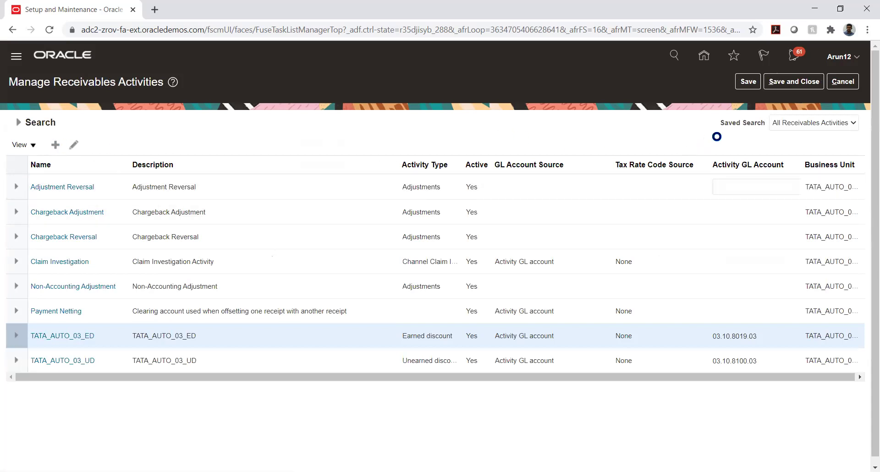
click(733, 129)
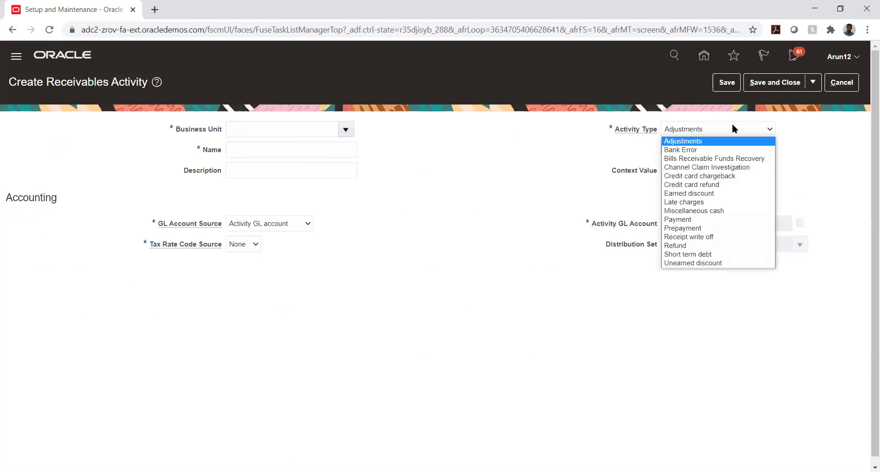
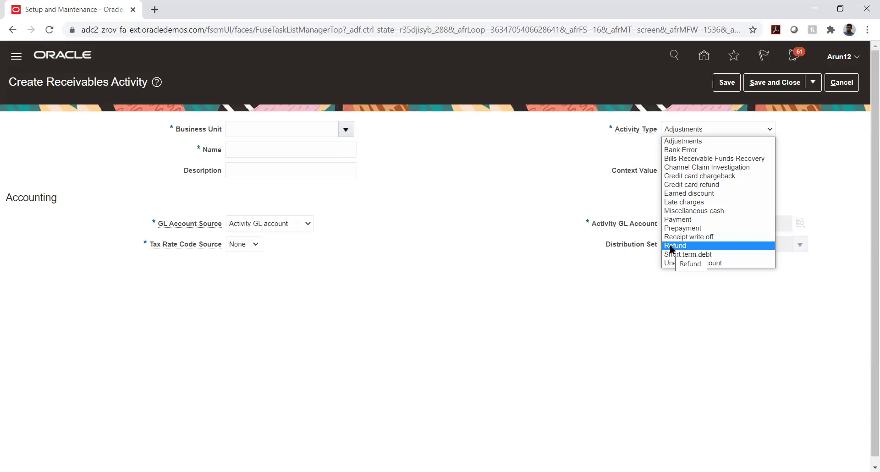
- Look through the receivables activity types, such as Refund and Unearned discount, keeping Adjustments
click(670, 246)
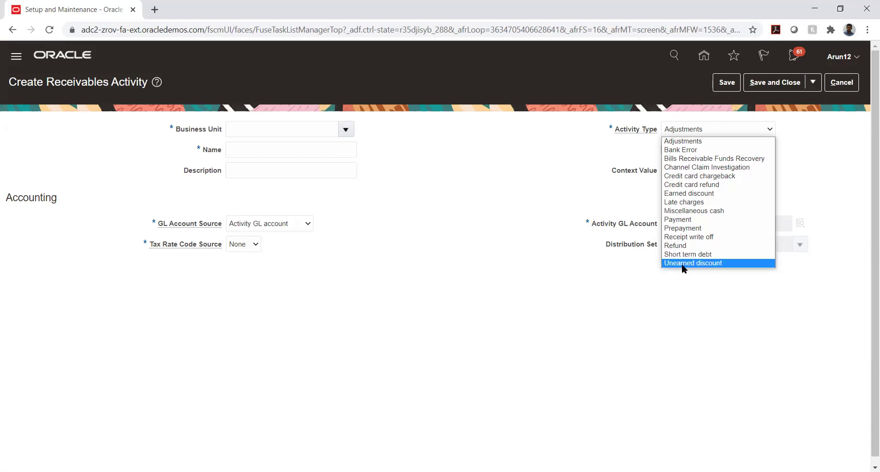
click(493, 226)
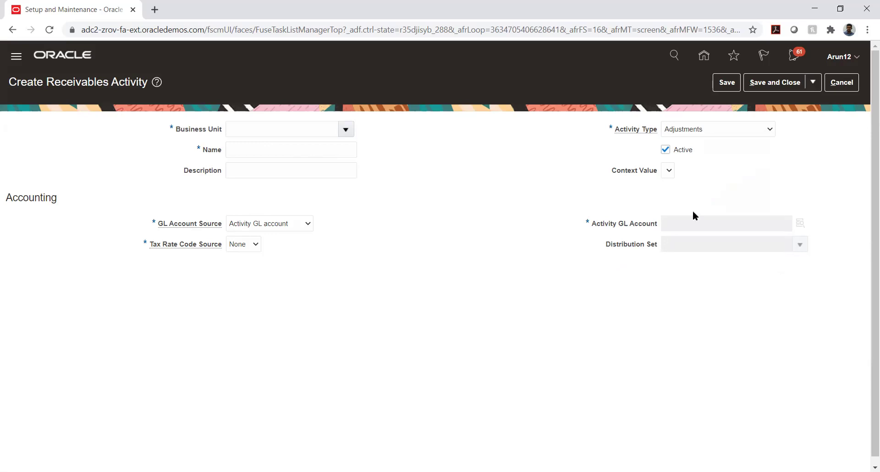
- Show the Activity Type options and dismiss them, leaving Adjustments as the activity type
click(757, 128)
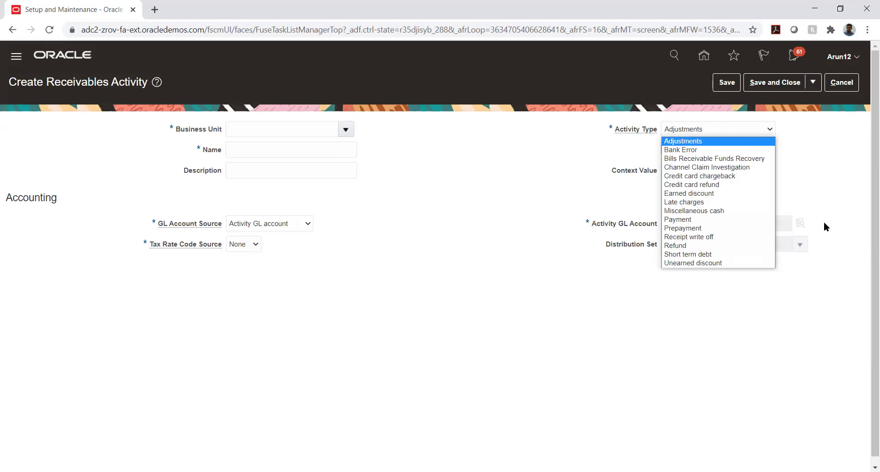
click(817, 162)
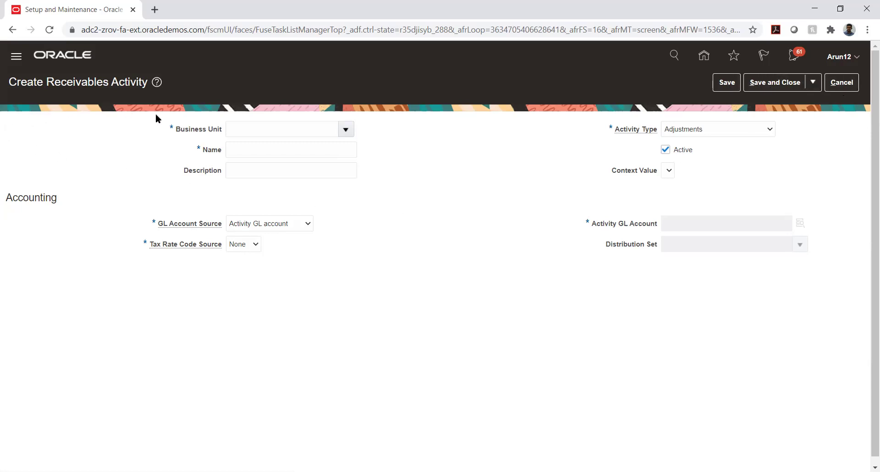
- Cancel the new receivables activity and leave Manage Receivables Activities for the task list
click(841, 82)
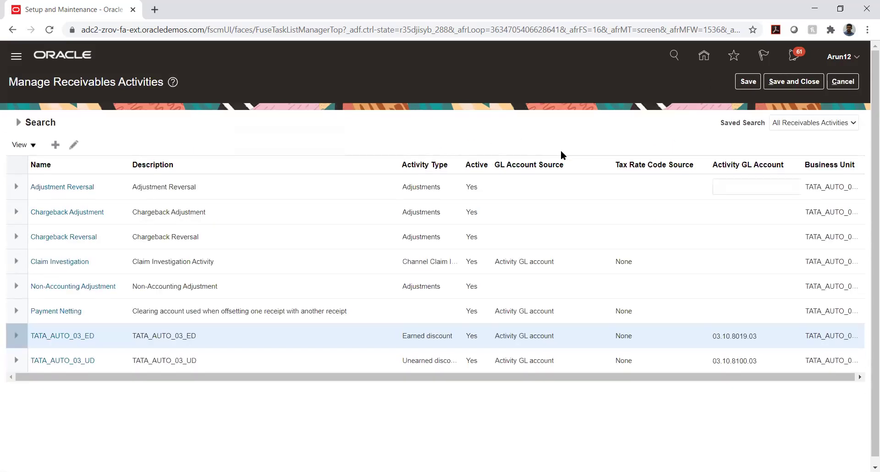
click(843, 83)
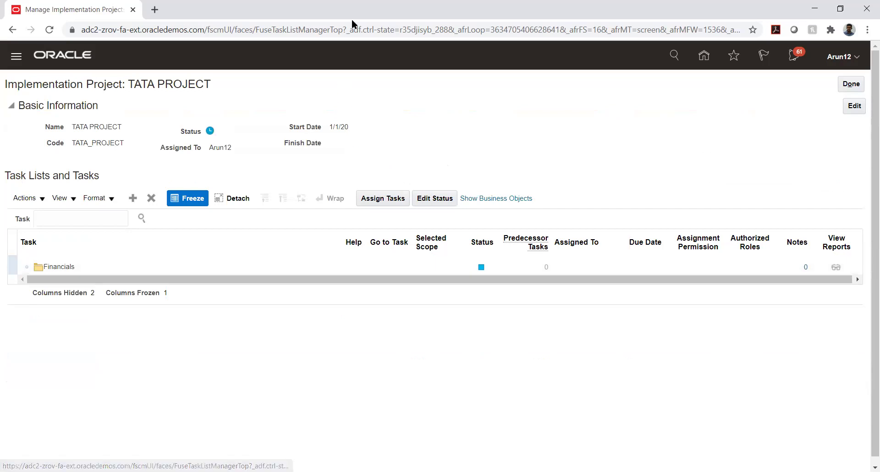
scroll(111, 361, down, 3)
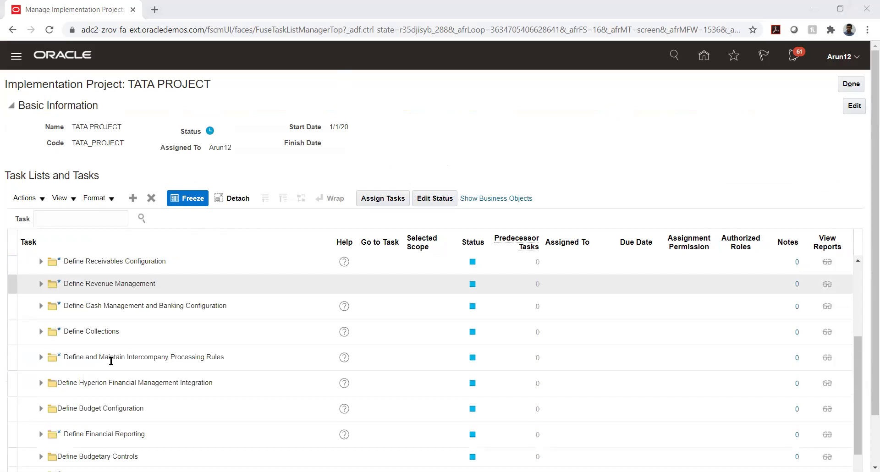
- Expand Define Common Accounts Receivable Configuration and launch Manage Approval Limits
click(40, 261)
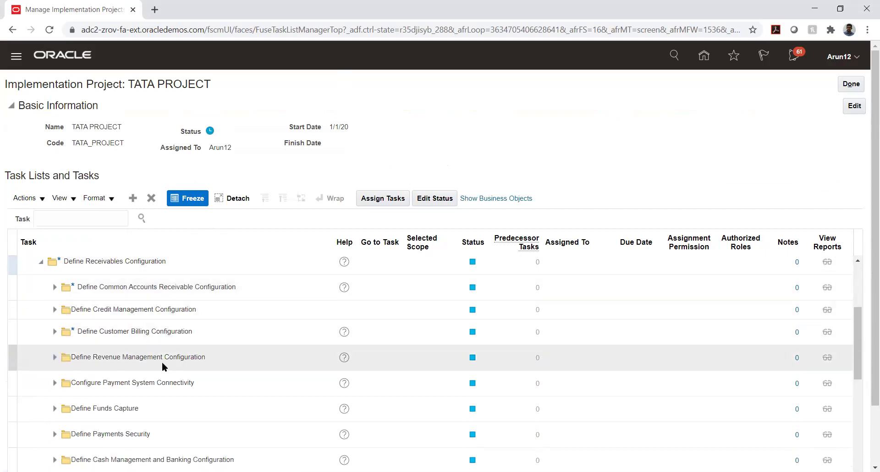
click(55, 287)
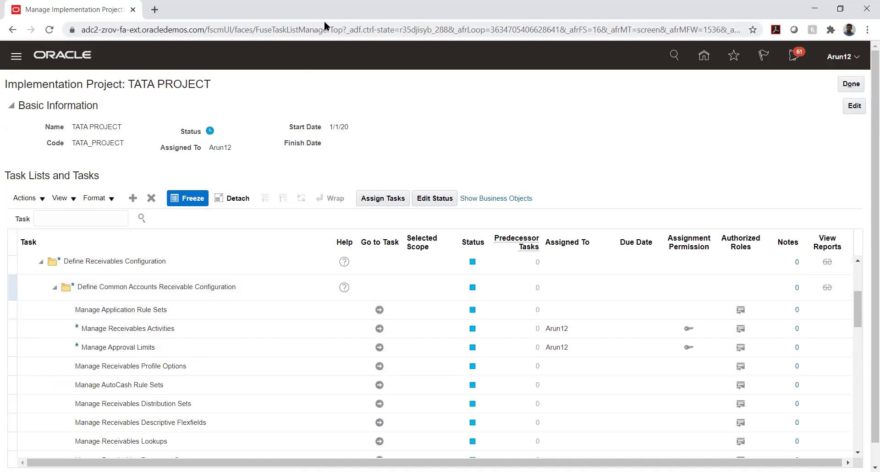
click(178, 325)
click(380, 329)
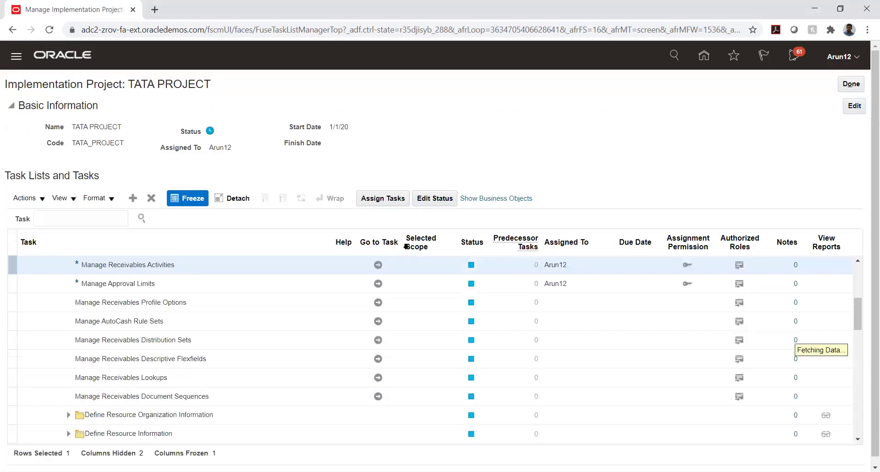
click(377, 284)
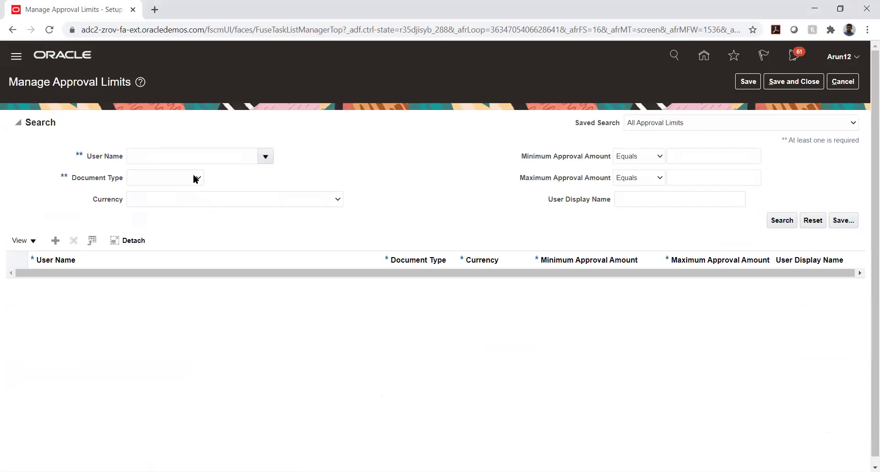
- Search approval limits by entering the user's user name
click(203, 157)
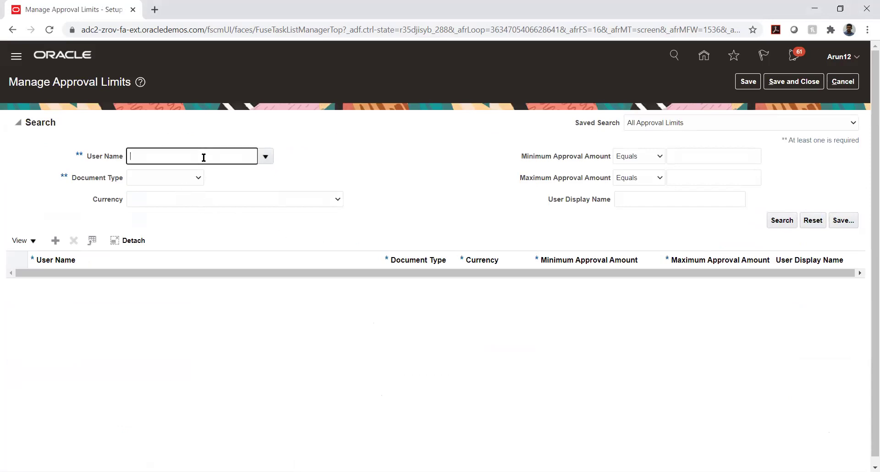
text(Arun12)
key(Tab)
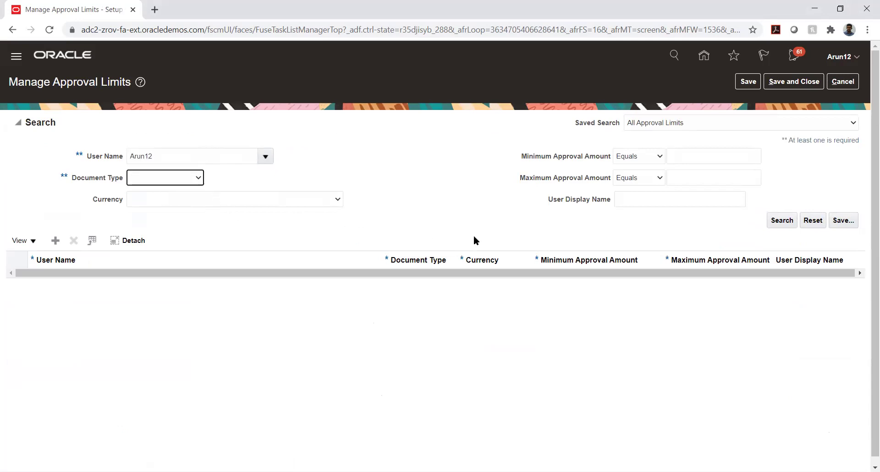
click(777, 221)
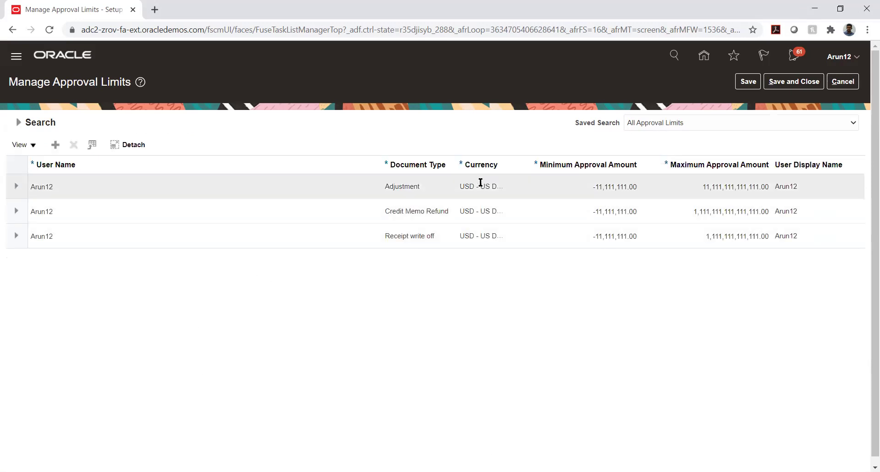
- Widen the Document Type column and select the Receipt write off limit
drag(454, 159, 471, 165)
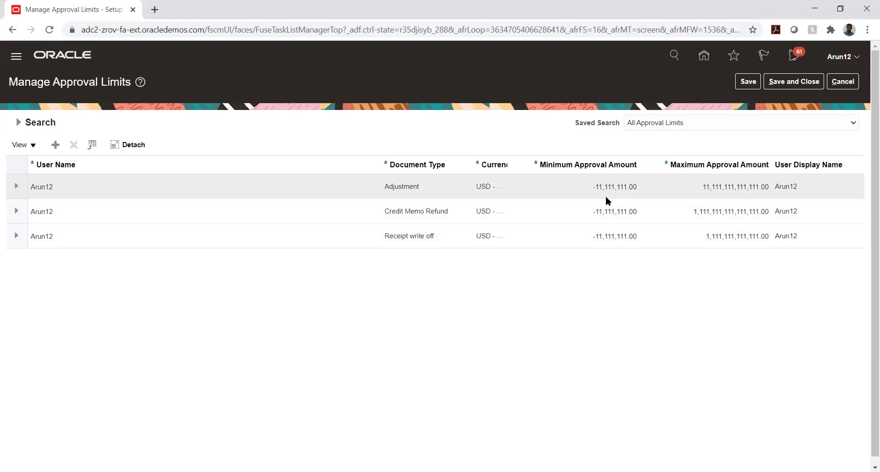
click(563, 238)
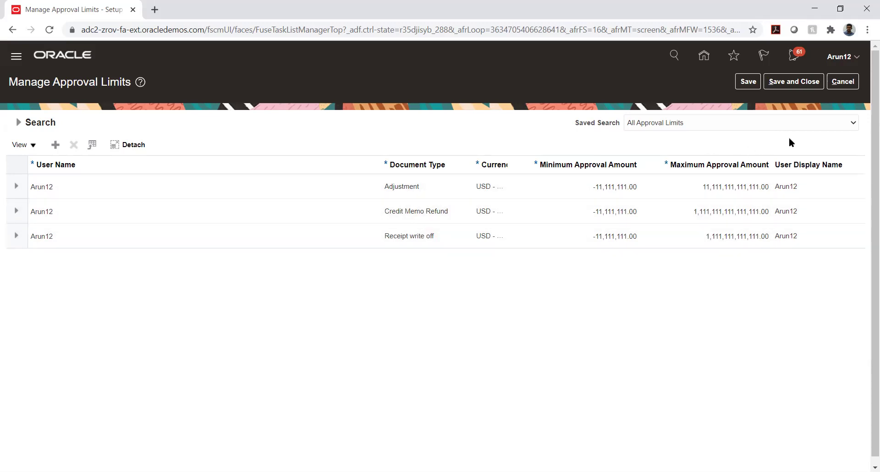
- Reopen Manage Approval Limits, search the same user's limits again, then cancel without saving
click(836, 85)
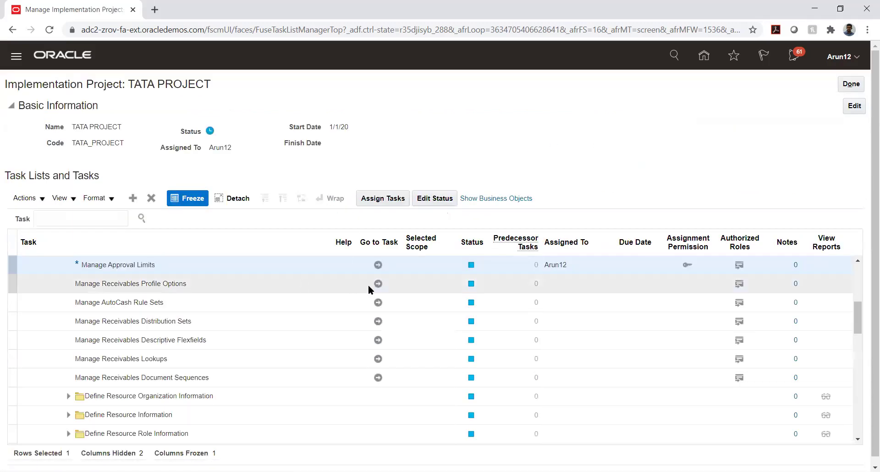
click(378, 265)
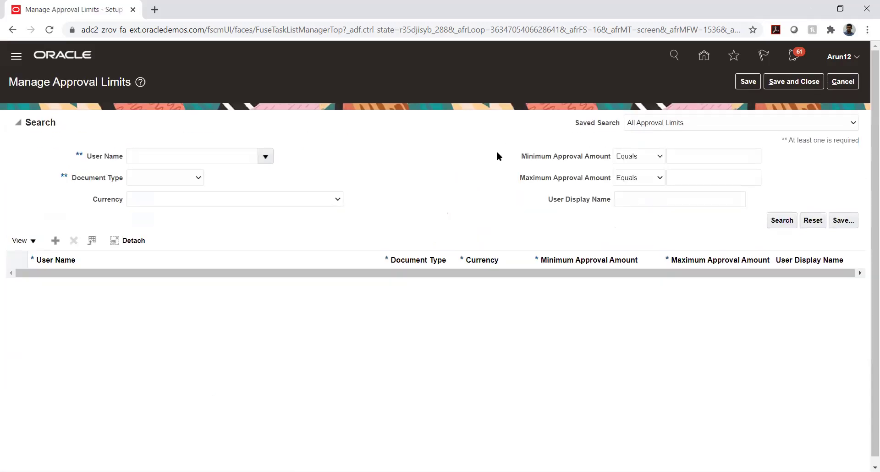
text(Arun12)
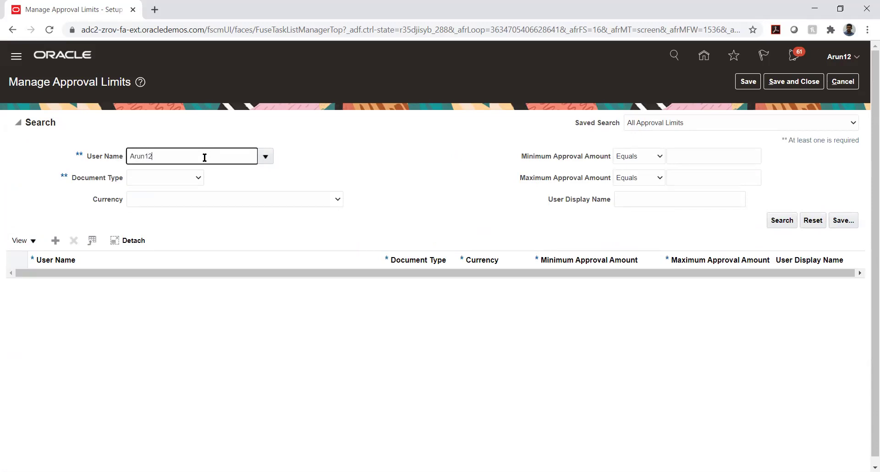
key(Tab)
click(779, 222)
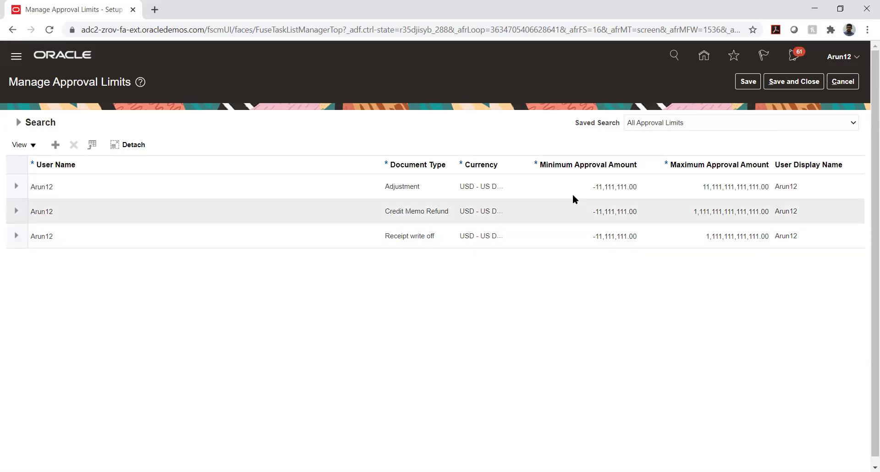
click(837, 84)
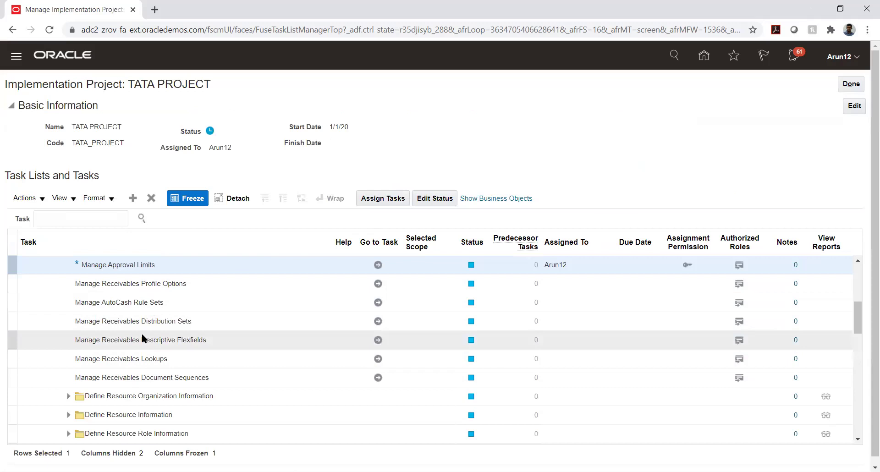
- Expand Define Customer Billing Configuration and select Manage AutoInvoice Line Ordering Rules
scroll(141, 332, down, 2)
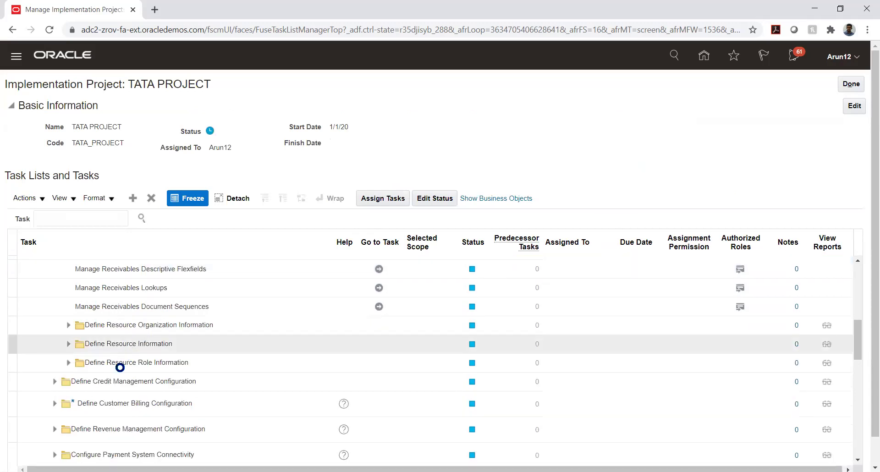
scroll(119, 369, down, 2)
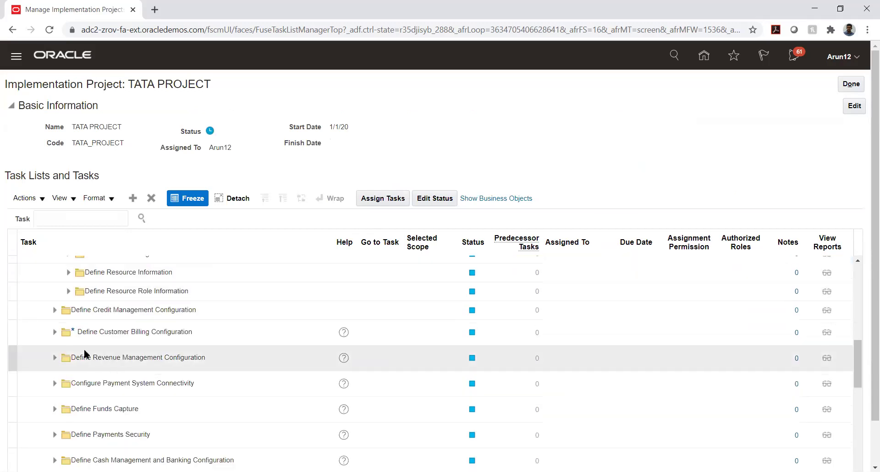
click(55, 332)
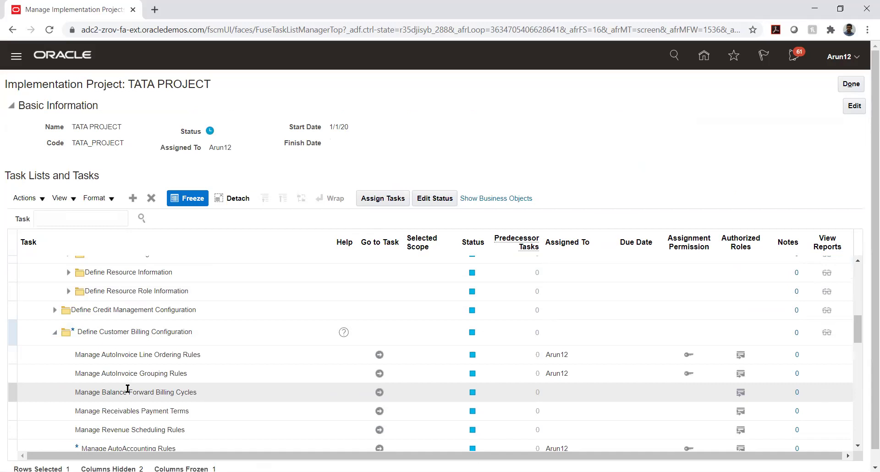
scroll(240, 328, down, 3)
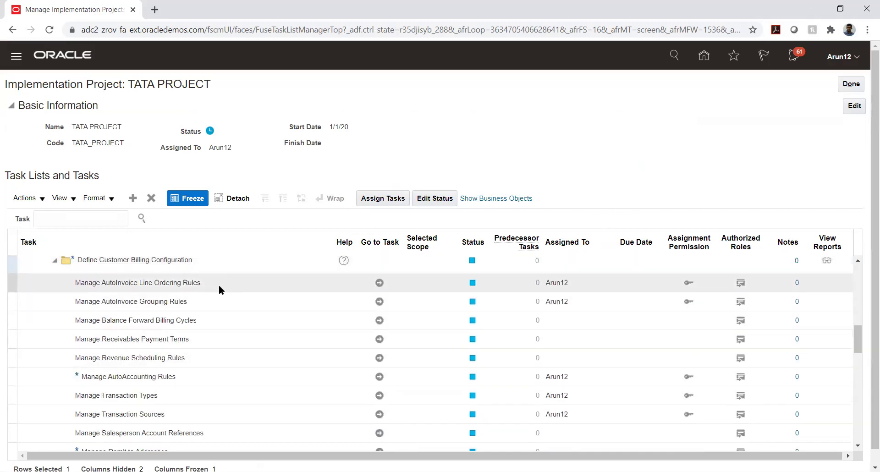
click(156, 282)
click(155, 304)
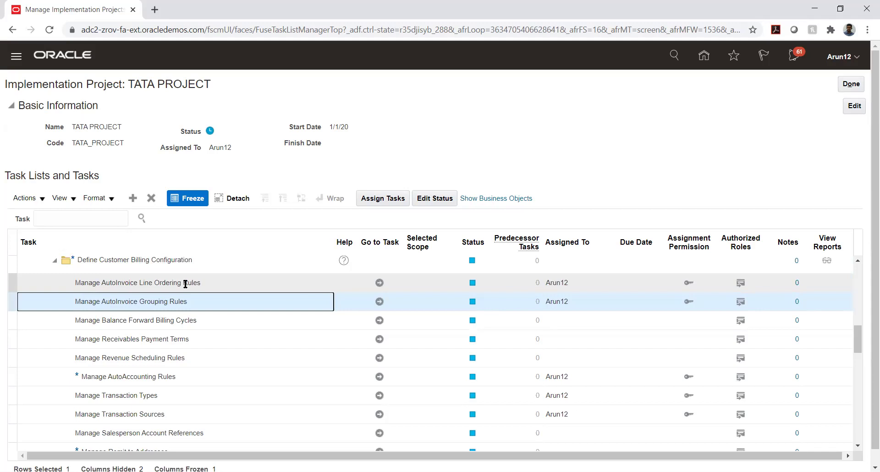
click(379, 283)
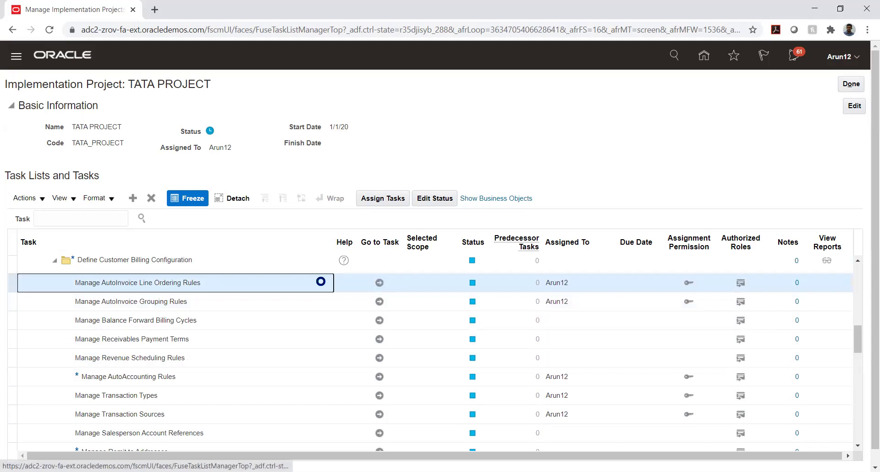
- Open the line ordering rules and view Test Invoice and ORDER LINE ORDER attributes
click(380, 283)
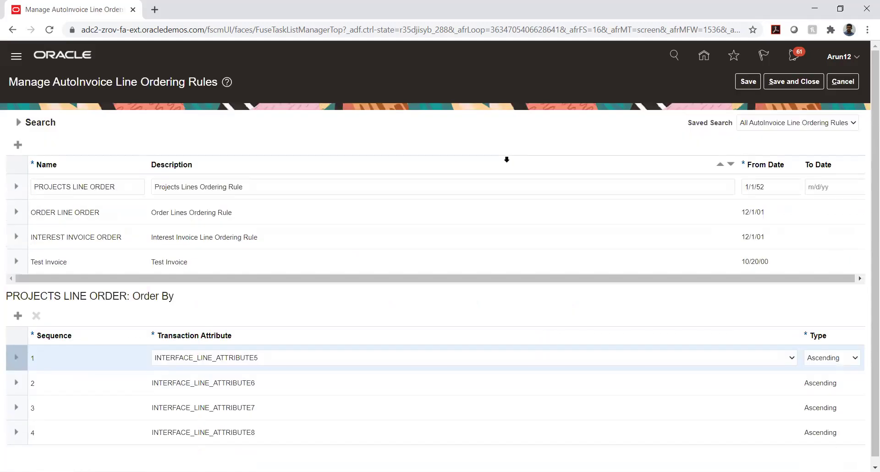
click(90, 259)
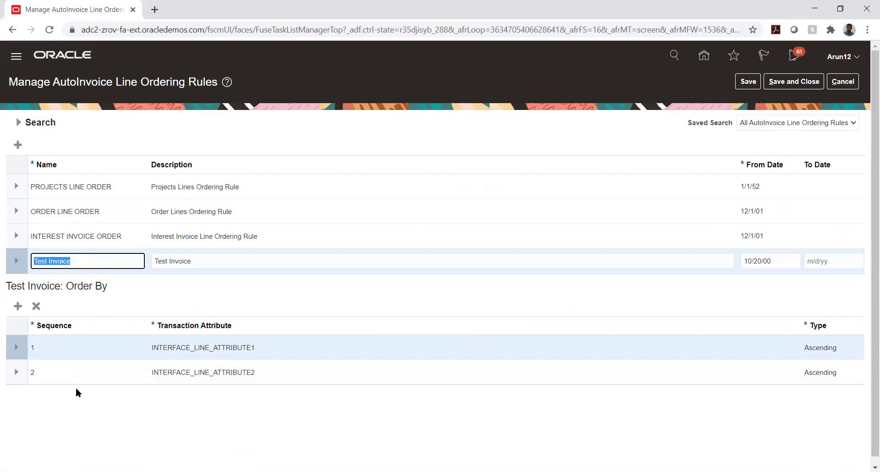
click(75, 211)
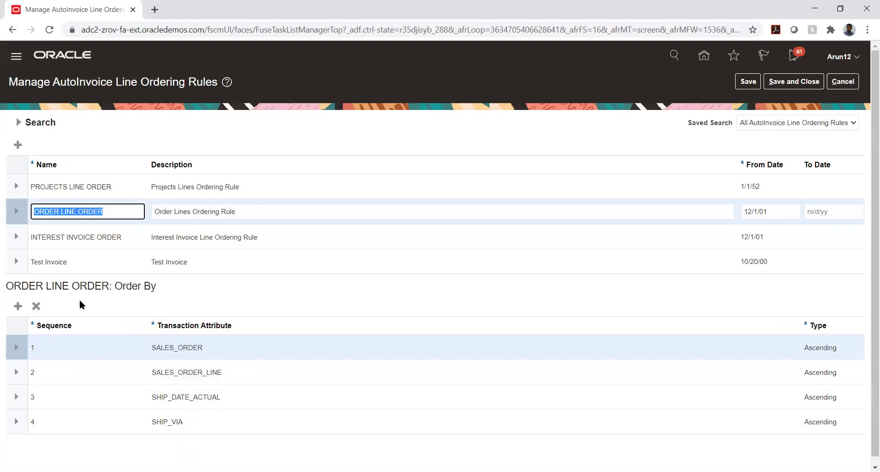
click(76, 262)
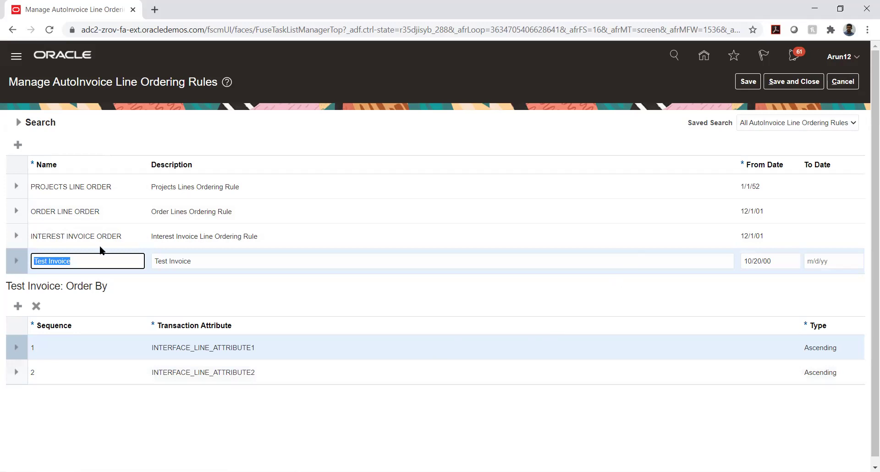
click(97, 211)
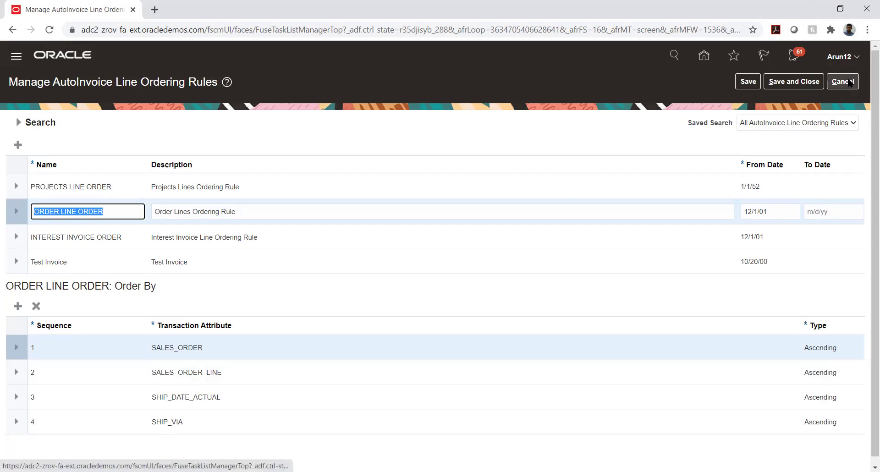
- Reopen the line ordering rules, view PROJECTS LINE ORDER, and cancel without saving
click(849, 82)
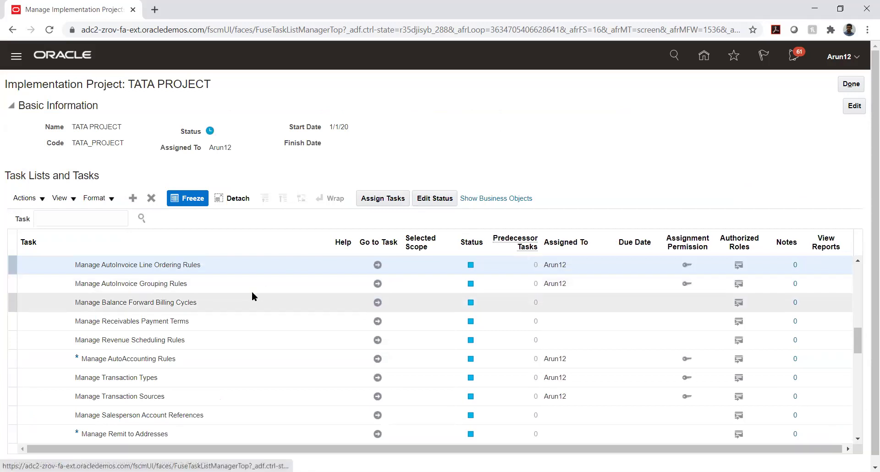
click(214, 264)
click(377, 266)
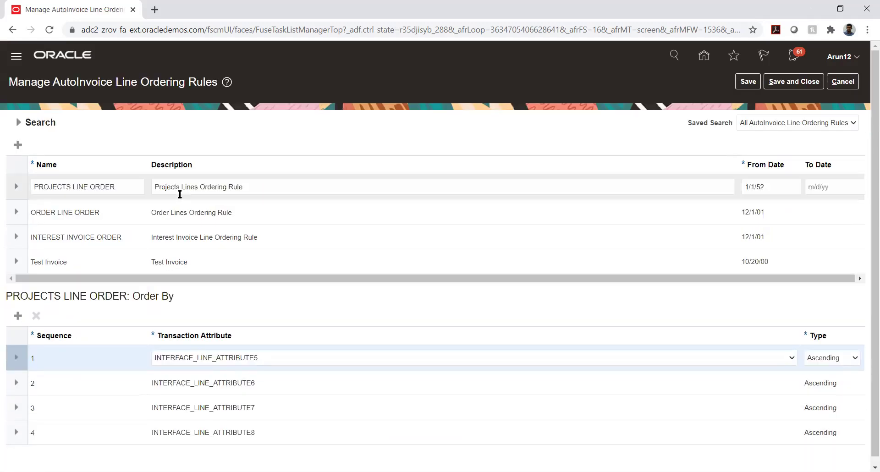
click(83, 190)
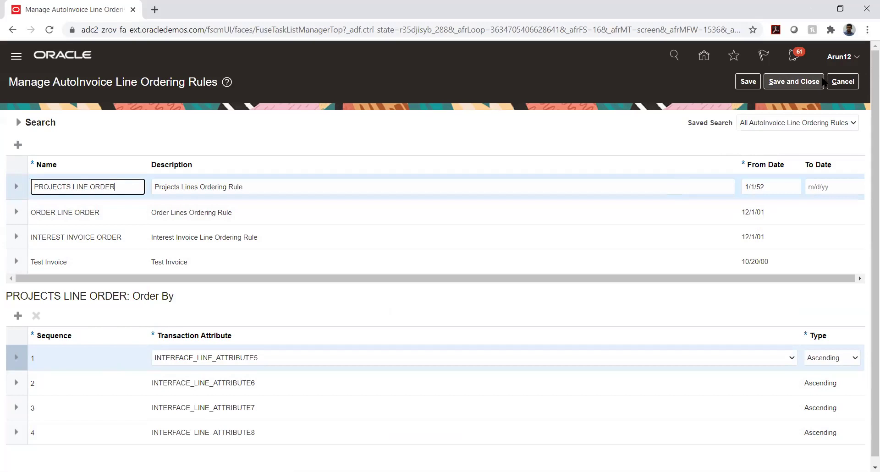
click(842, 83)
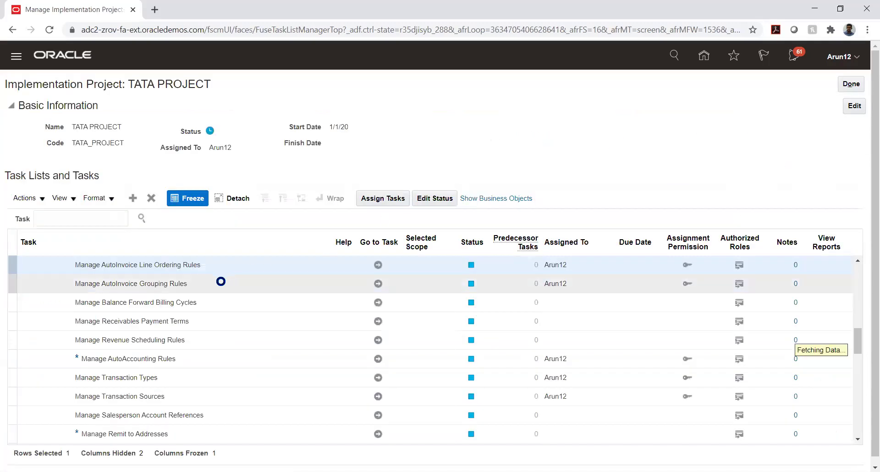
- Open Manage AutoInvoice Grouping Rules, search all rules, and open the DEFAULT rule
click(378, 284)
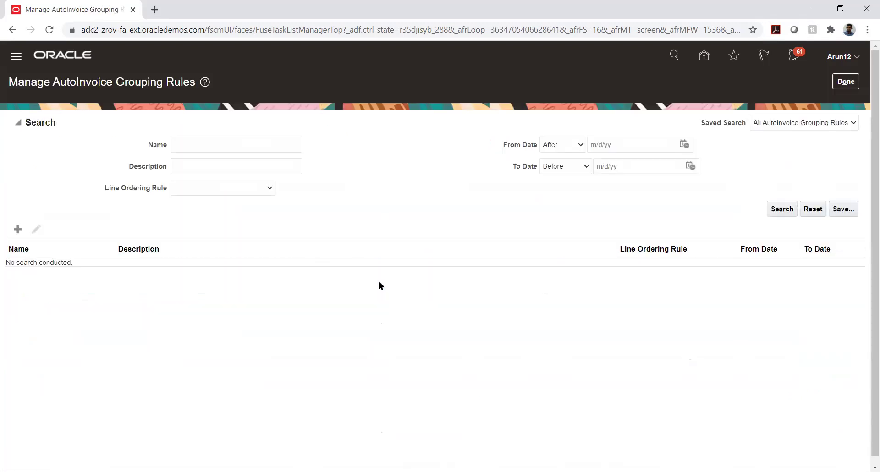
click(781, 209)
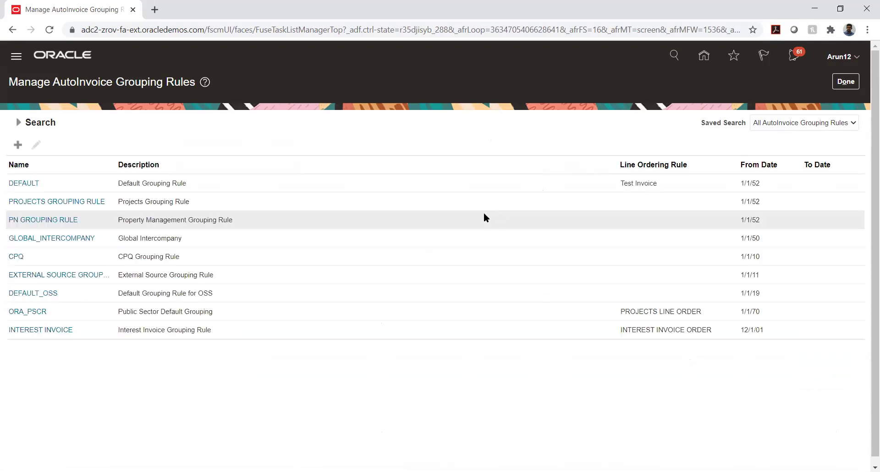
click(84, 184)
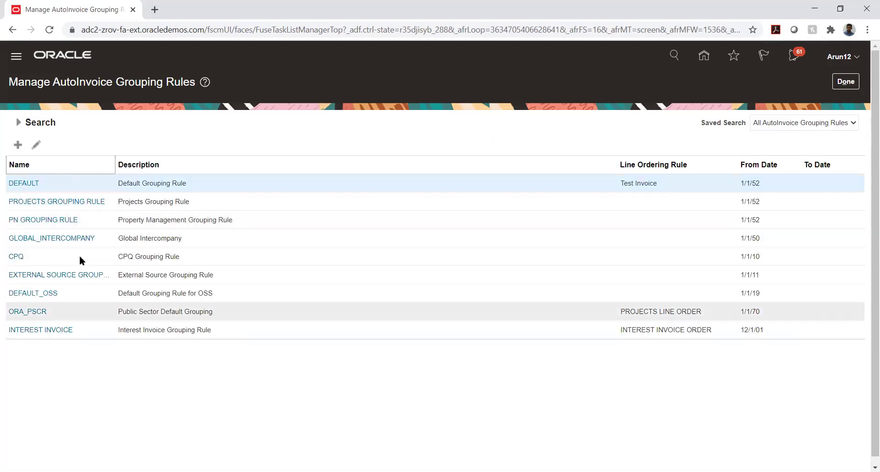
click(25, 184)
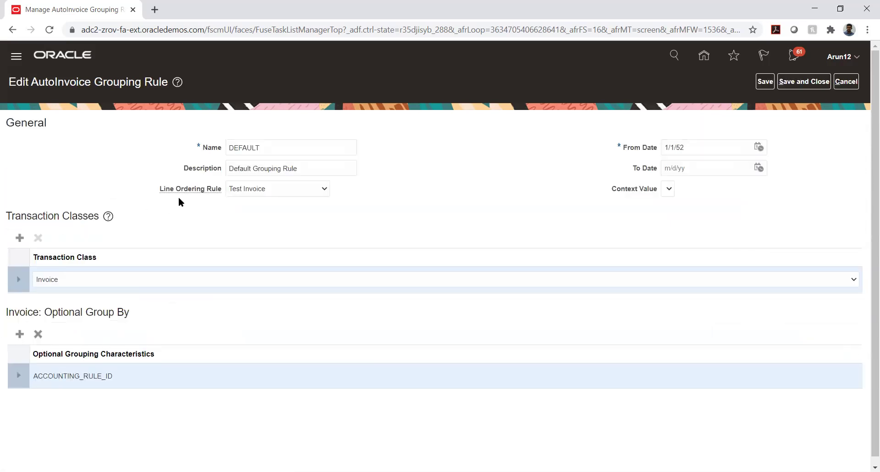
double_click(245, 147)
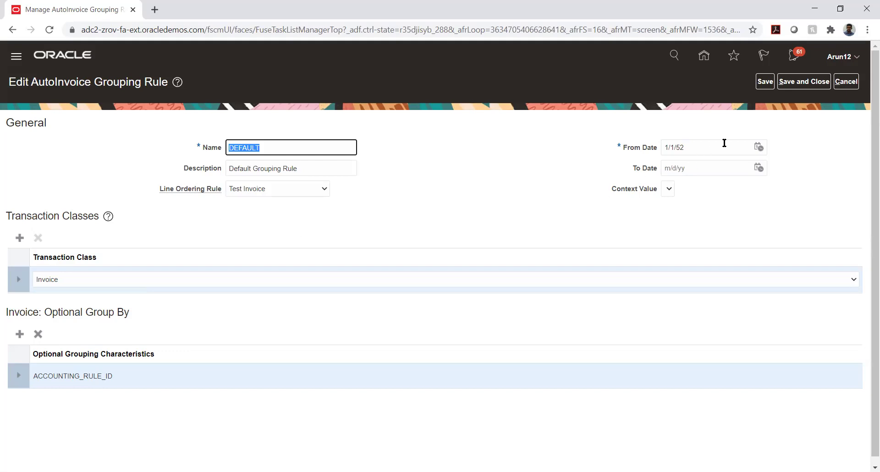
click(846, 80)
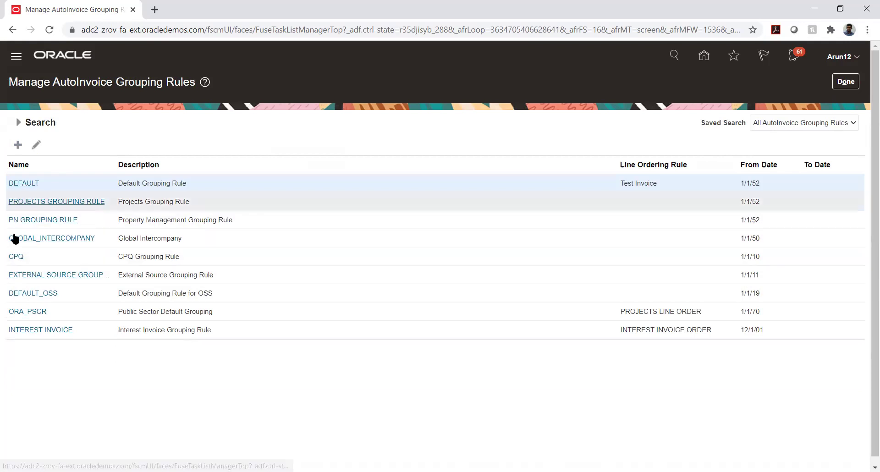
- Review the EXTERNAL SOURCE GROUPING RULE and leave it without saving
click(21, 275)
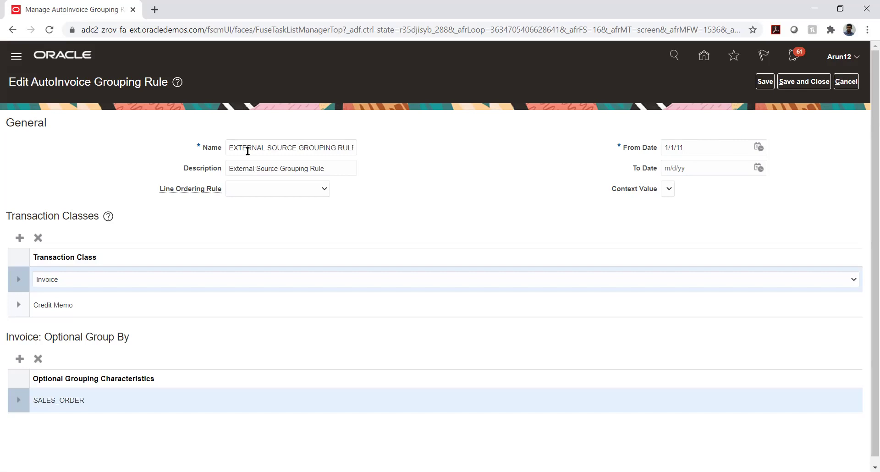
click(848, 84)
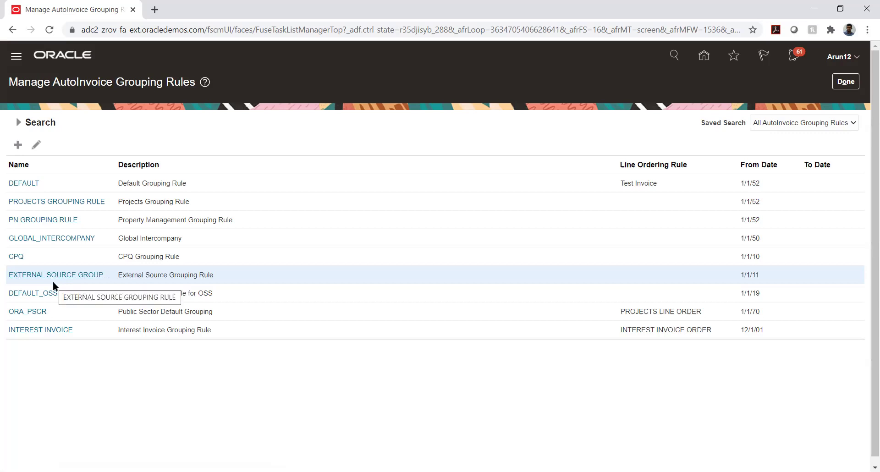
- Reopen the DEFAULT grouping rule for editing and re-enter its name as DEFAULT
click(25, 183)
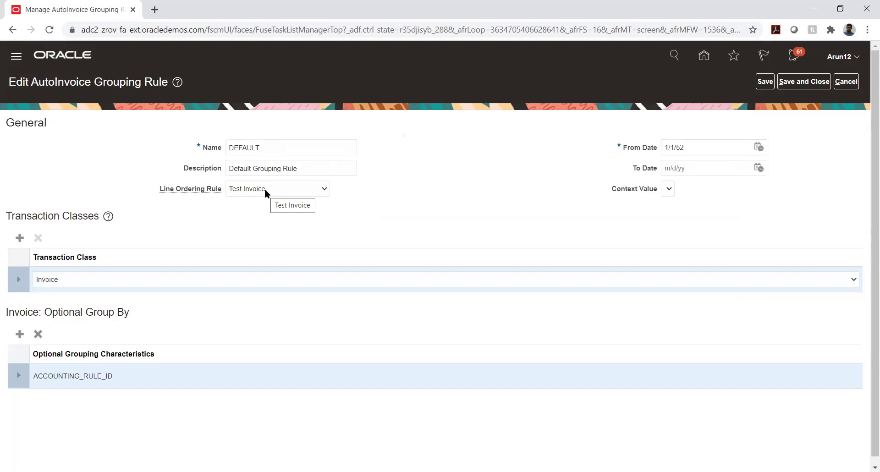
double_click(275, 145)
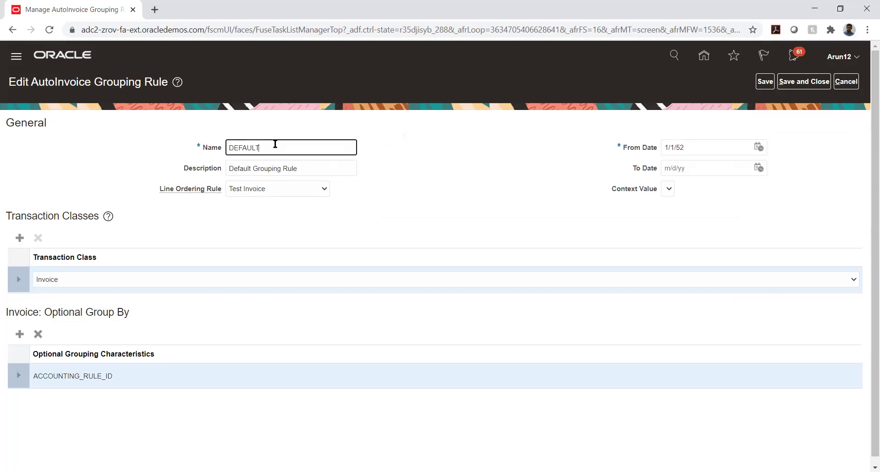
key(BackSpace)
text(DEFAULT)
click(419, 187)
click(75, 280)
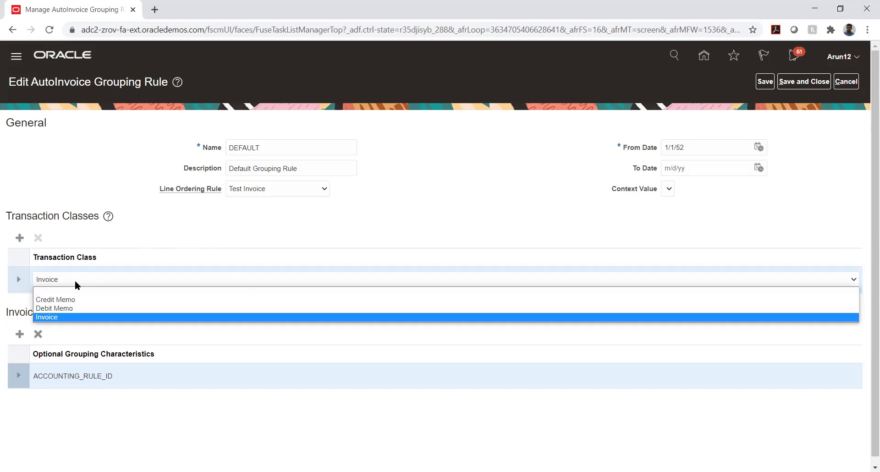
click(174, 222)
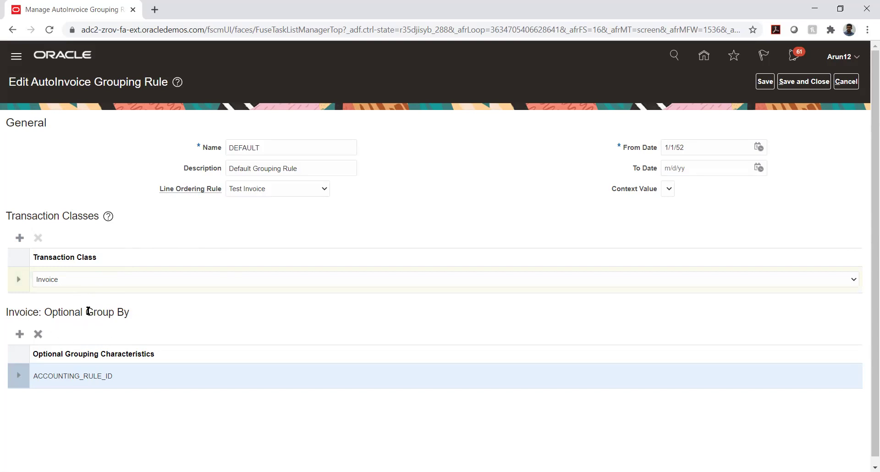
drag(88, 311, 129, 313)
click(180, 308)
- Add a blank optional grouping characteristic row for the Invoice class and browse the available values without choosing one
click(20, 335)
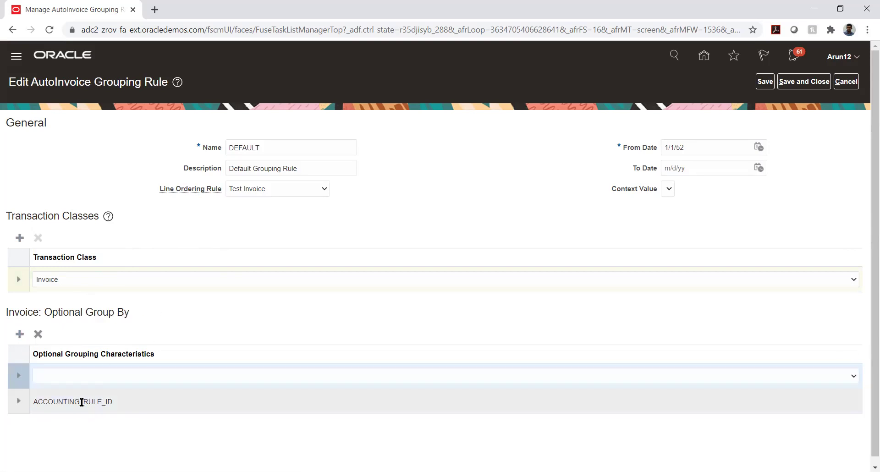
click(65, 375)
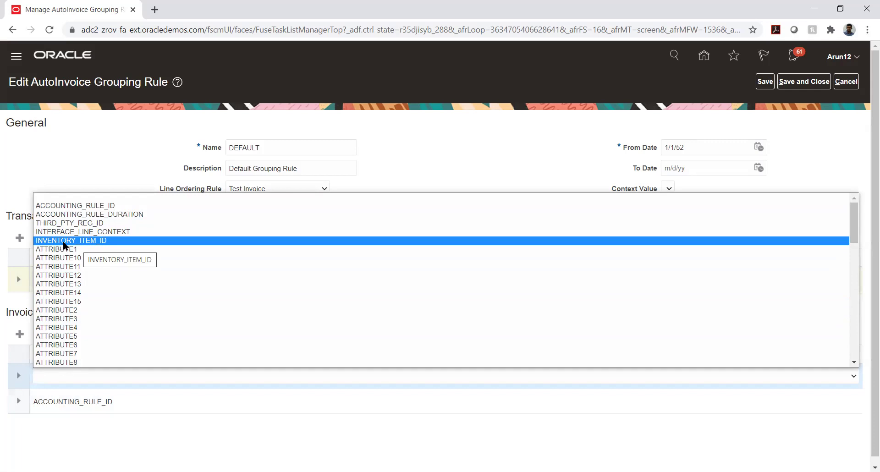
scroll(64, 244, down, 5)
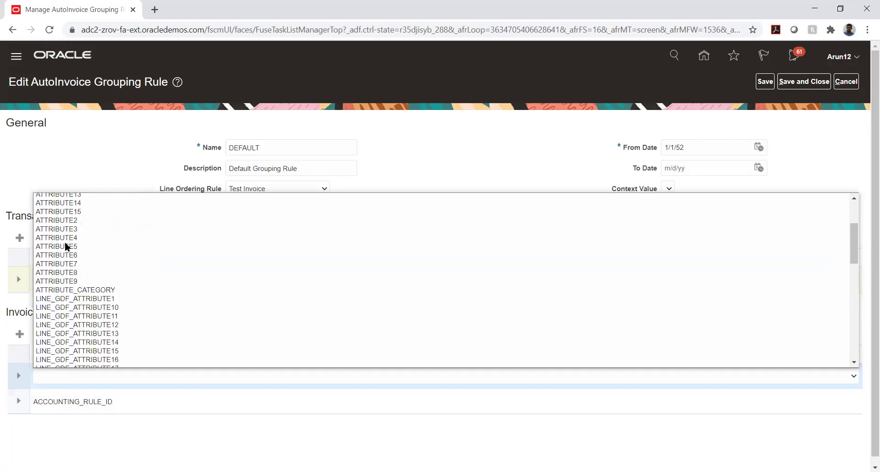
scroll(64, 244, down, 3)
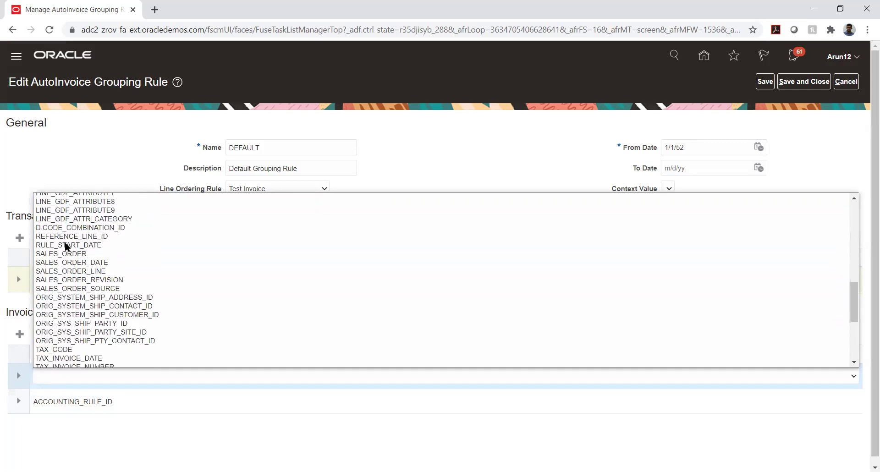
scroll(65, 245, down, 4)
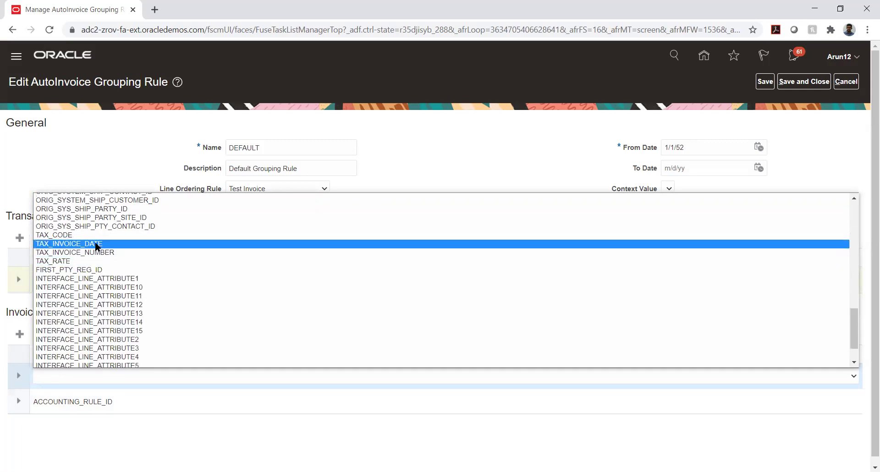
scroll(100, 248, down, 1)
scroll(98, 246, up, 3)
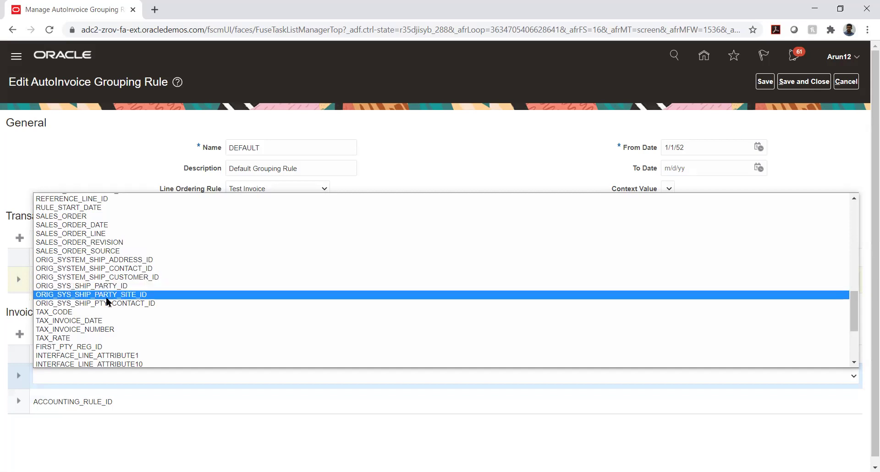
scroll(107, 301, up, 10)
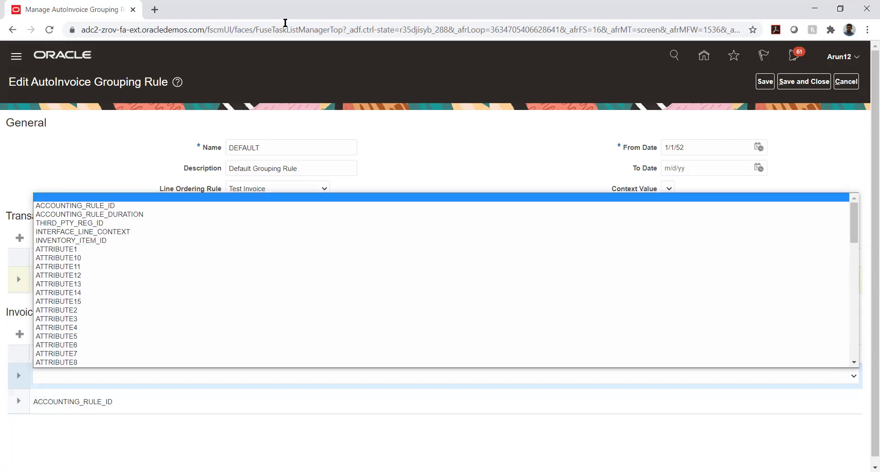
key(Escape)
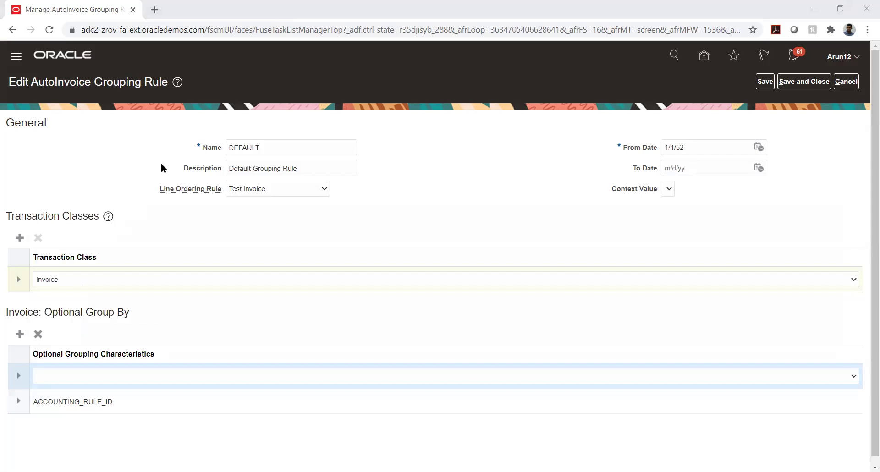
- Browse the optional grouping characteristics again, then delete the blank row above ACCOUNTING_RULE_ID
click(208, 379)
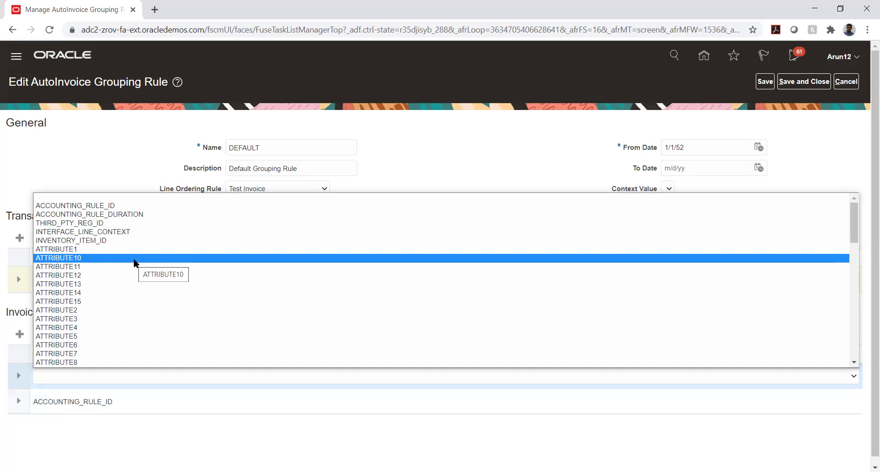
scroll(133, 260, down, 10)
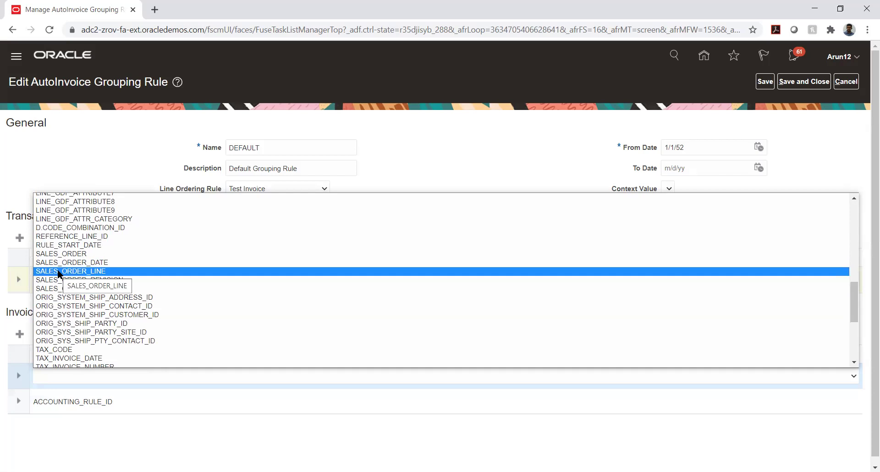
scroll(130, 264, up, 10)
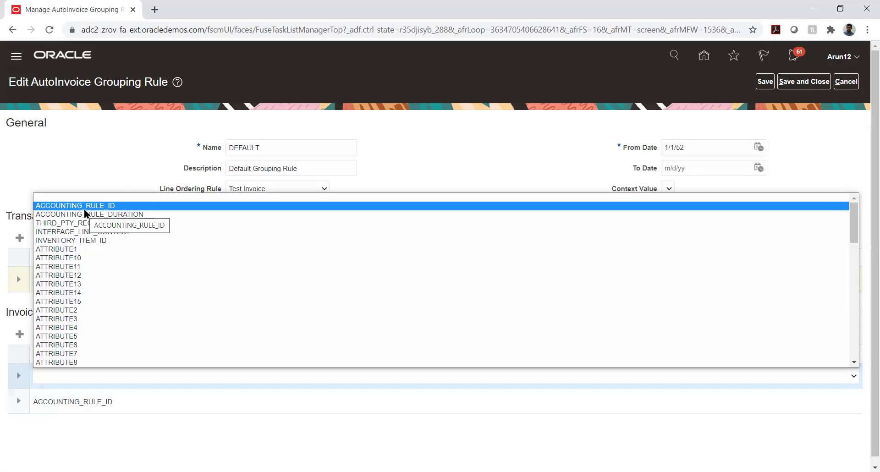
scroll(111, 252, down, 10)
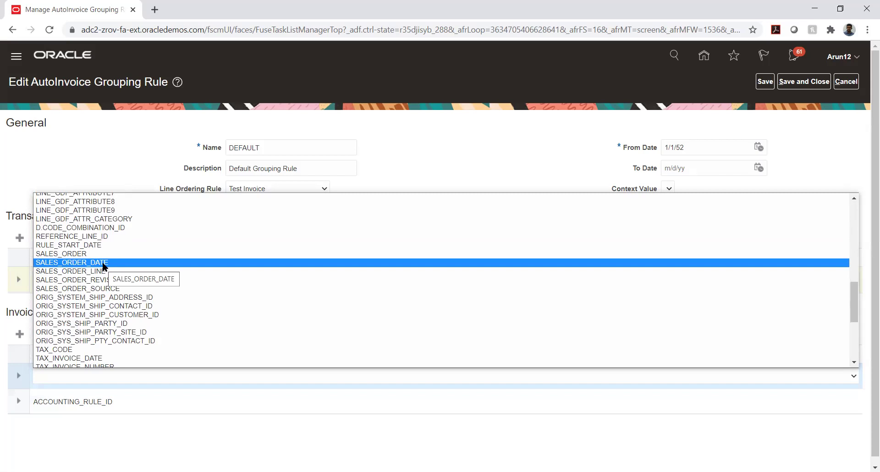
scroll(103, 265, up, 15)
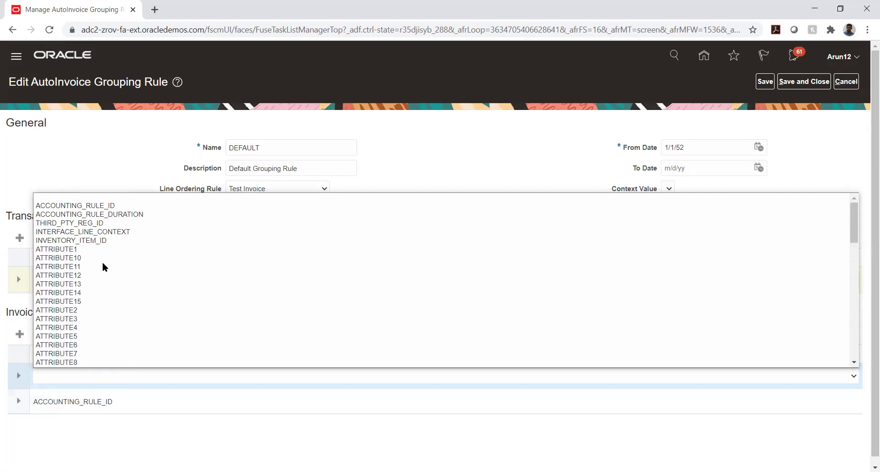
click(818, 162)
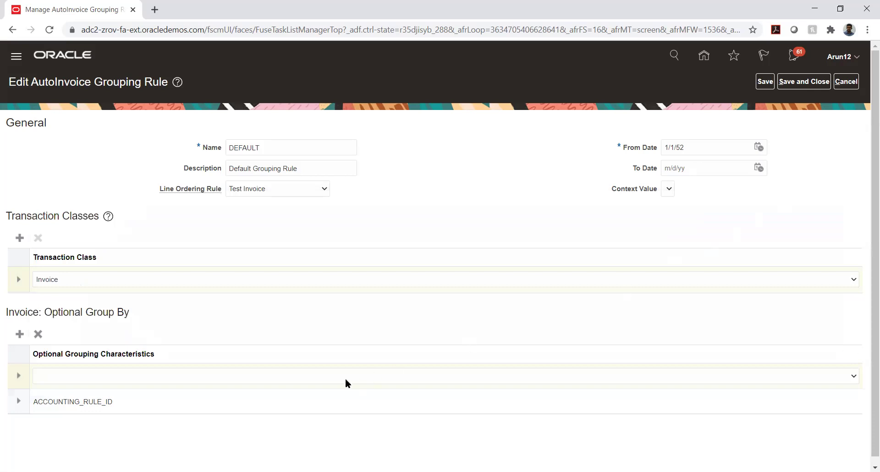
click(75, 375)
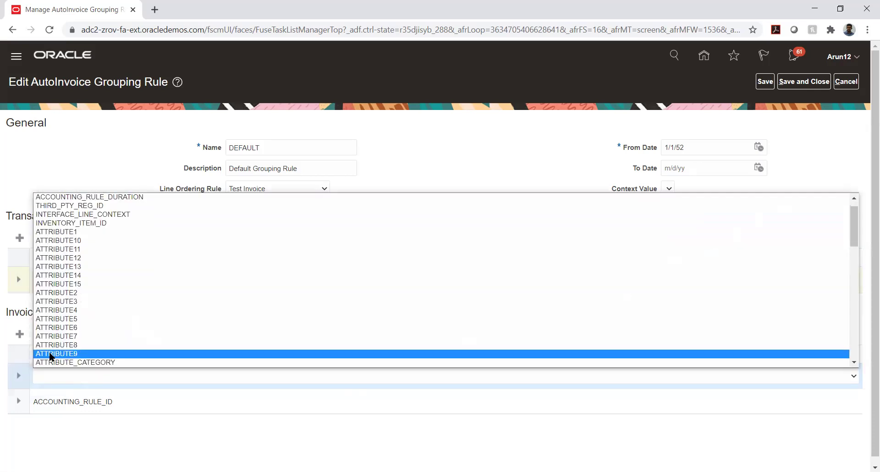
click(22, 458)
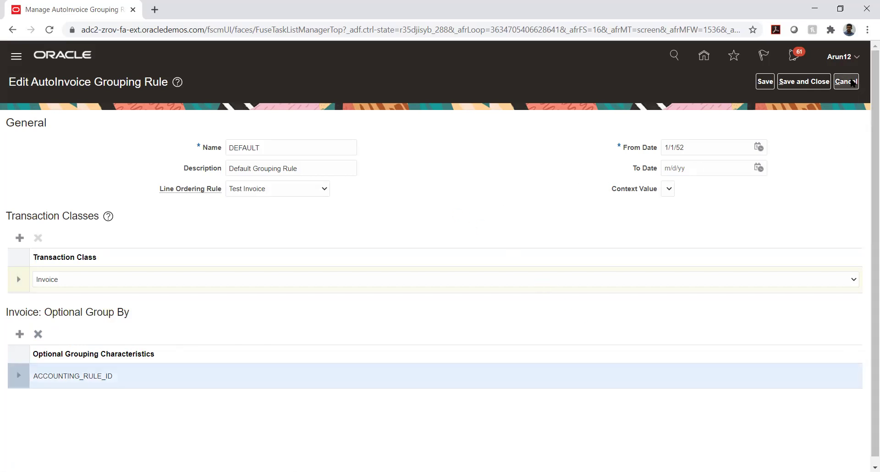
- Discard the DEFAULT rule changes and view the GLOBAL_INTERCOMPANY rule without saving it
click(852, 82)
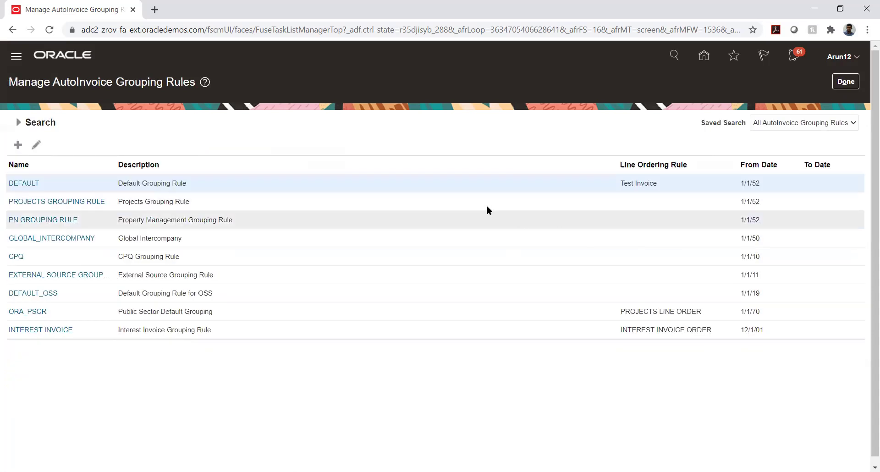
click(51, 238)
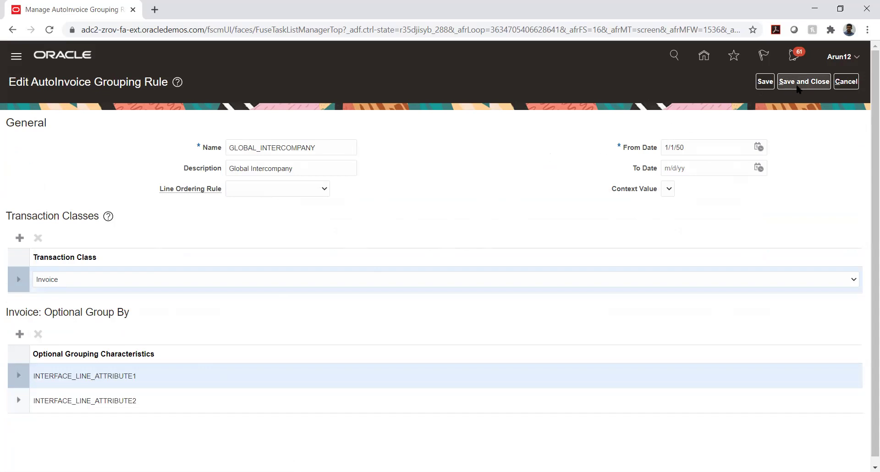
click(842, 81)
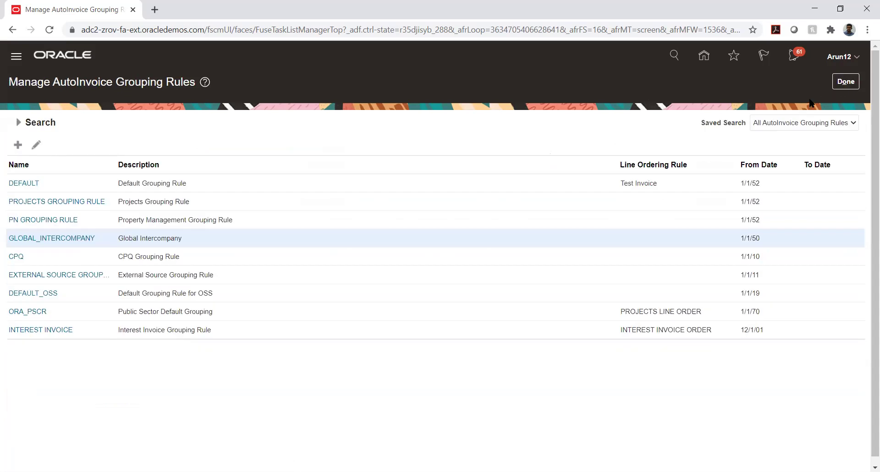
- Close the grouping rules, reopen and close them once more, then briefly visit Manage Transaction Types
click(841, 82)
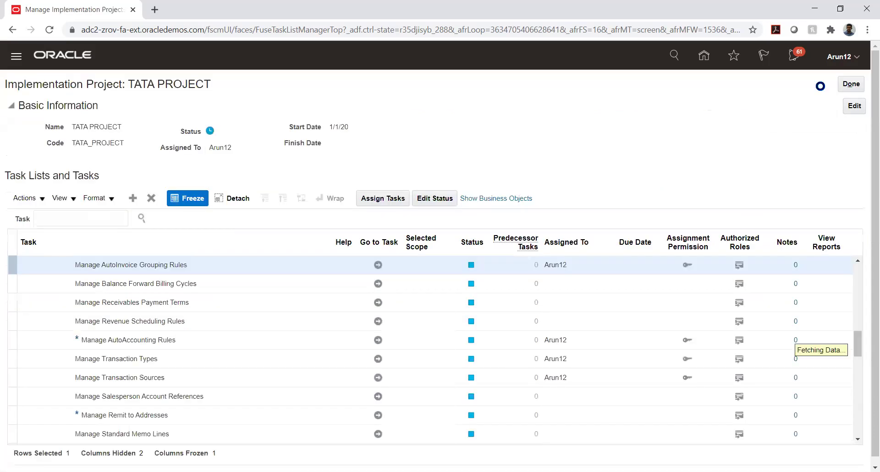
click(377, 267)
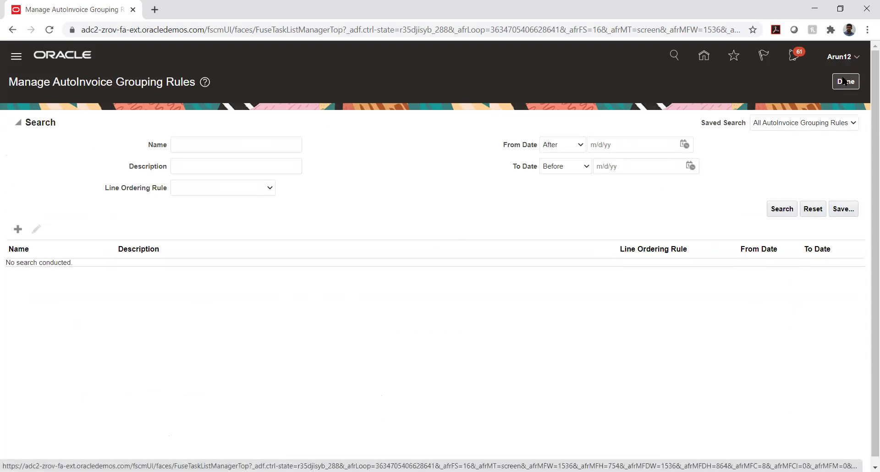
click(844, 81)
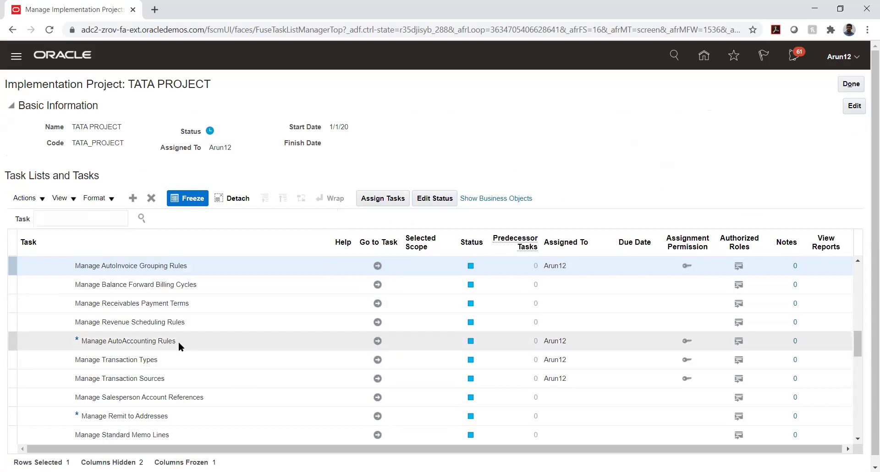
scroll(182, 324, down, 3)
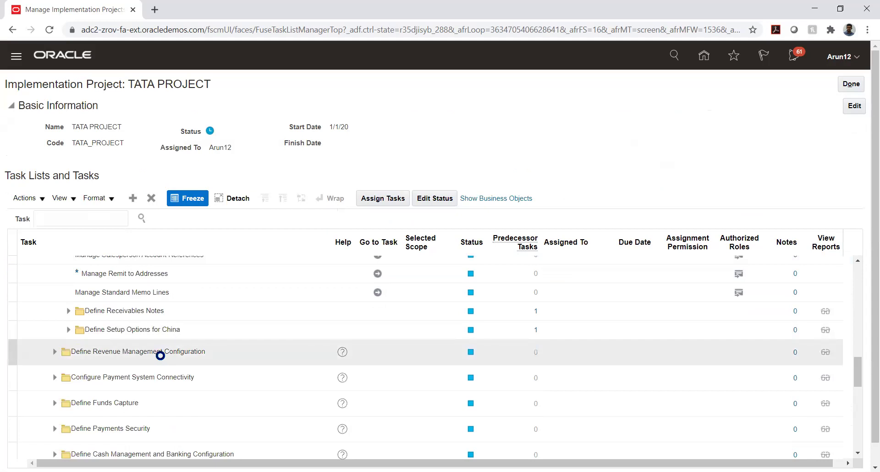
scroll(160, 353, up, 2)
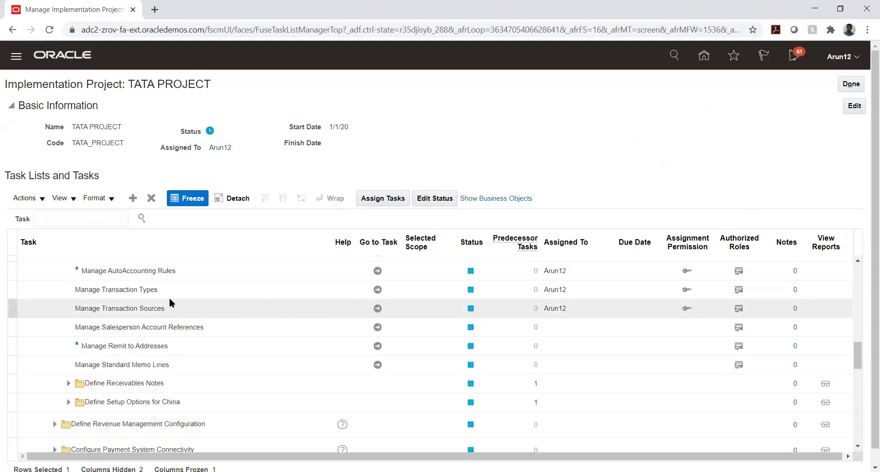
click(376, 290)
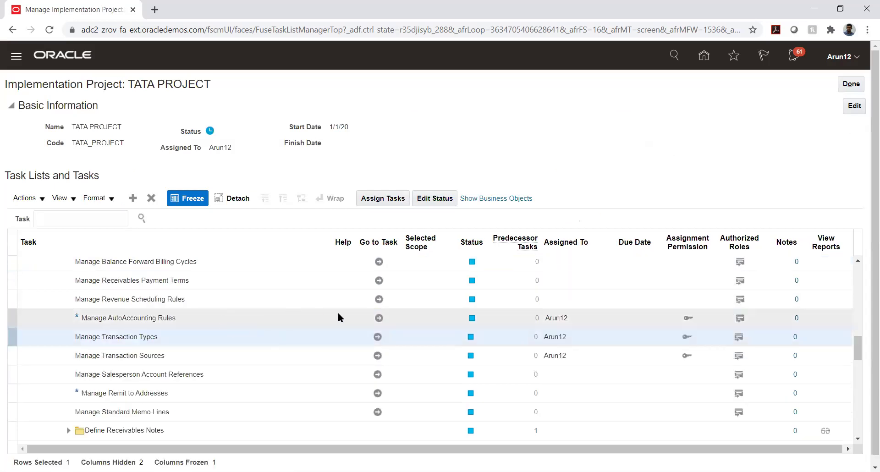
- Create a new AutoAccounting rule with business unit AFNIC BU and bring up its Account Type choices
click(379, 318)
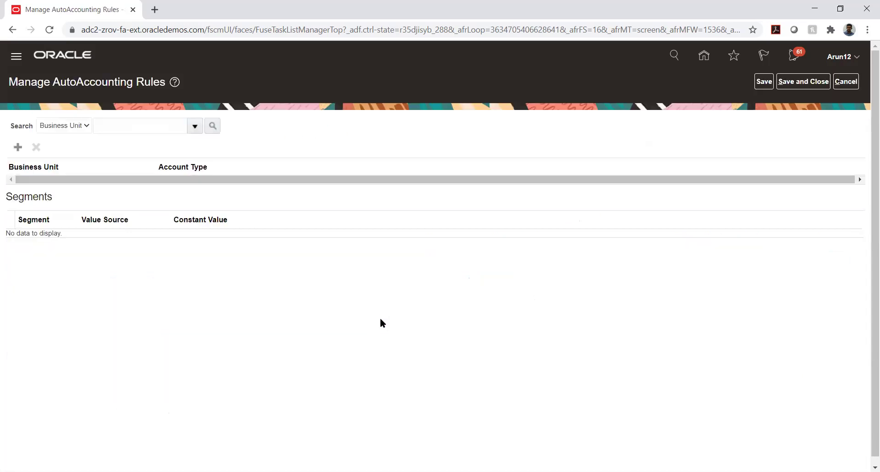
click(131, 125)
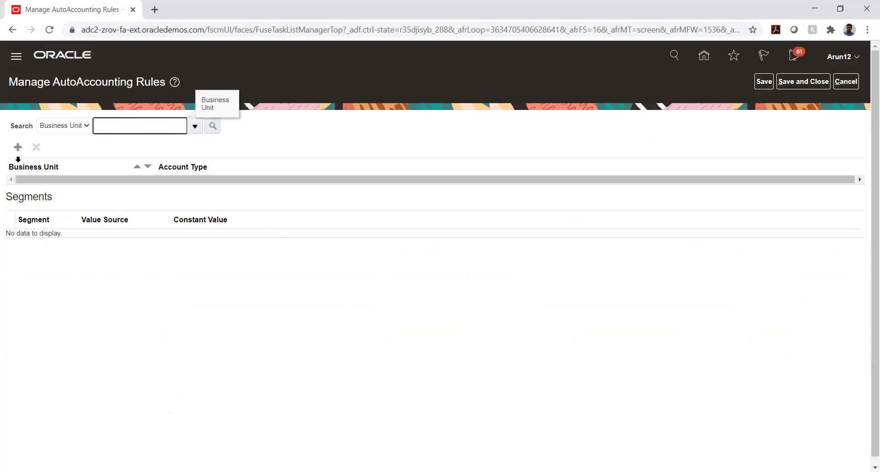
click(18, 149)
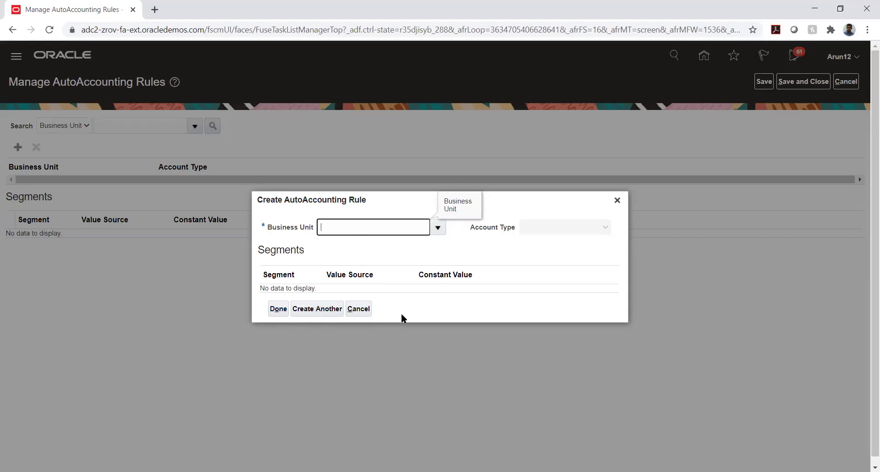
click(434, 229)
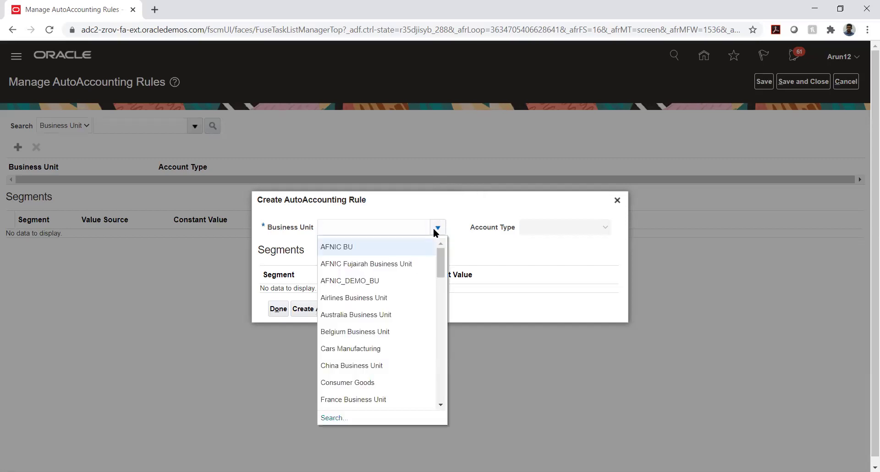
click(402, 248)
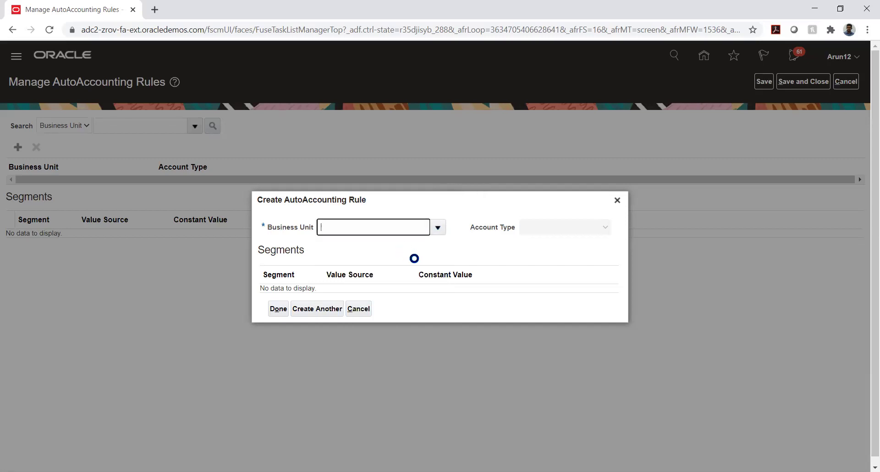
click(552, 229)
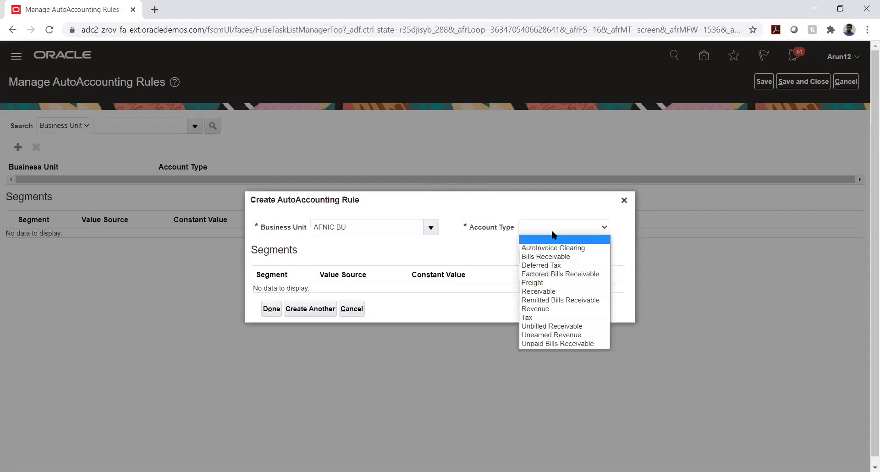
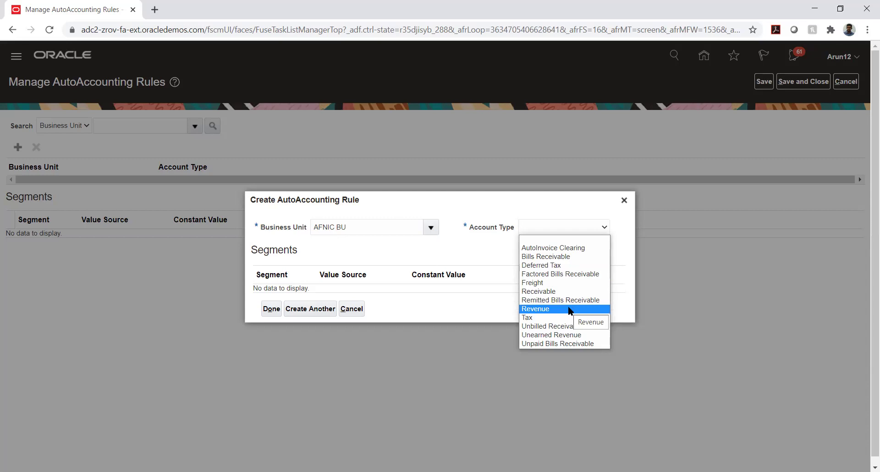
- Discard the unfinished AutoAccounting rule and leave the rules page without saving
click(581, 219)
click(623, 200)
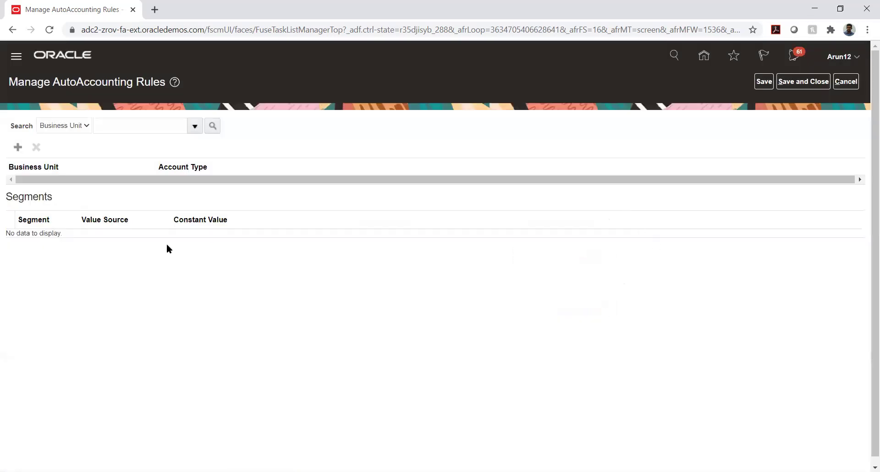
click(837, 82)
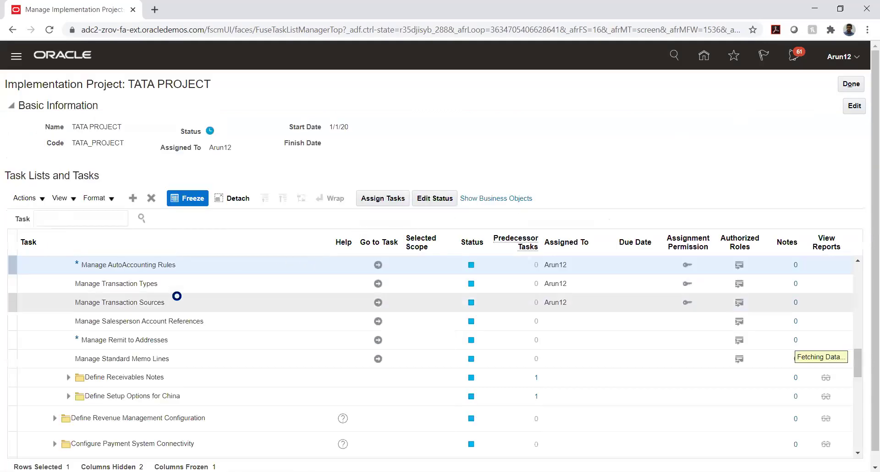
- Open Manage Transaction Types, then return to the TATA PROJECT task list
click(377, 285)
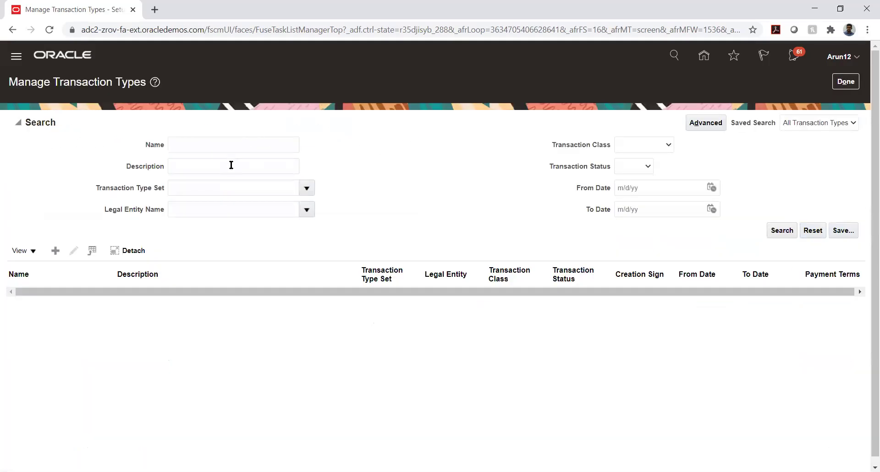
click(222, 143)
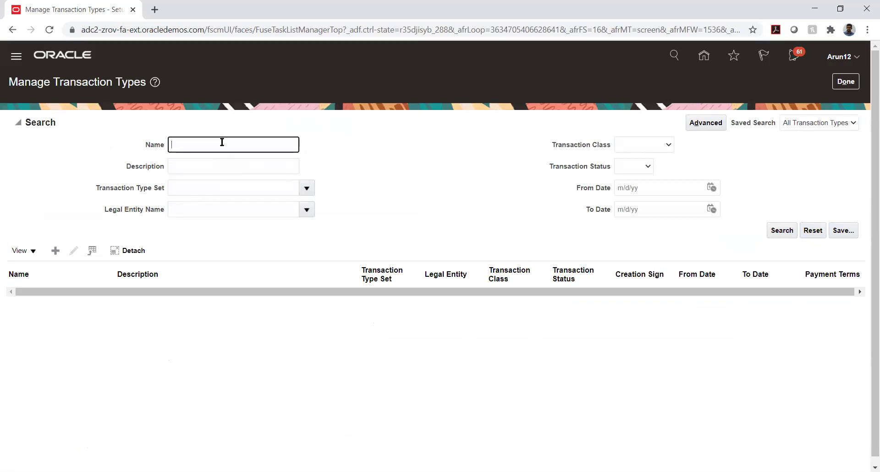
click(845, 81)
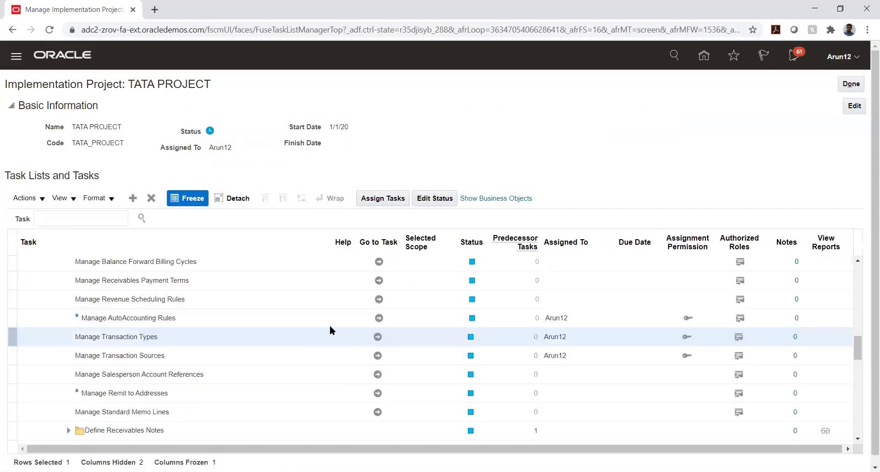
- Search AutoAccounting rules for business unit TATA_AUTO% and show the TATA_AUTO_03_BU Receivable segments
click(378, 316)
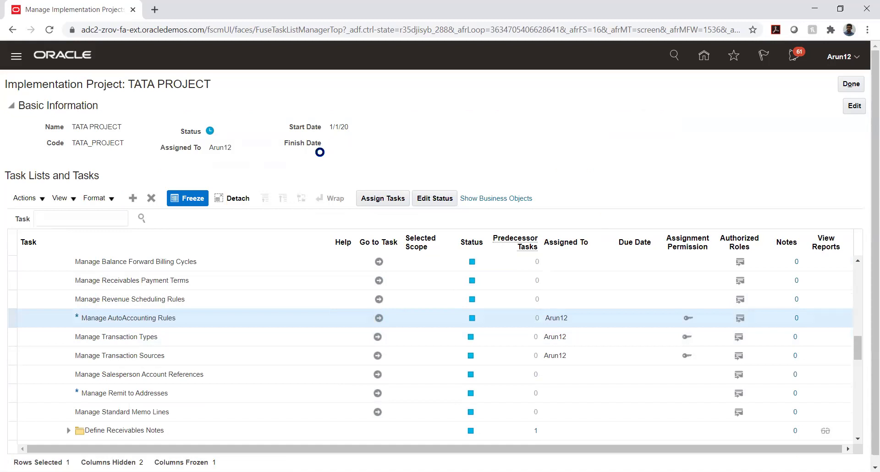
click(122, 127)
text(TAT)
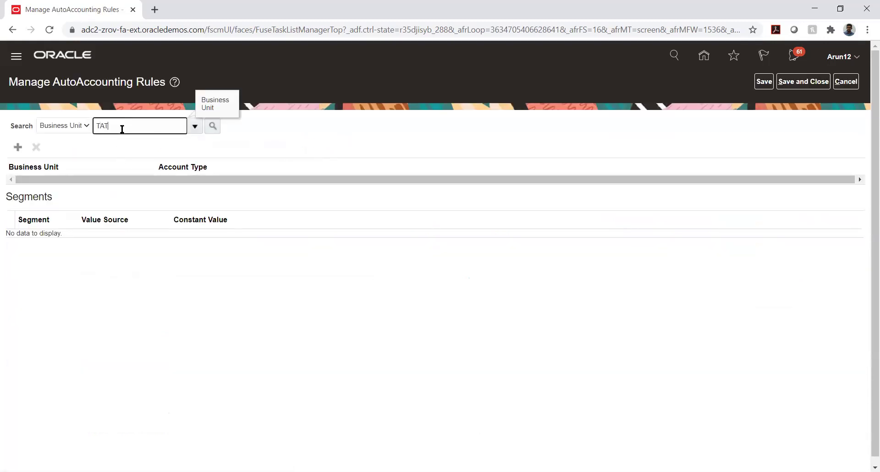
text(A_AUTO%)
click(213, 126)
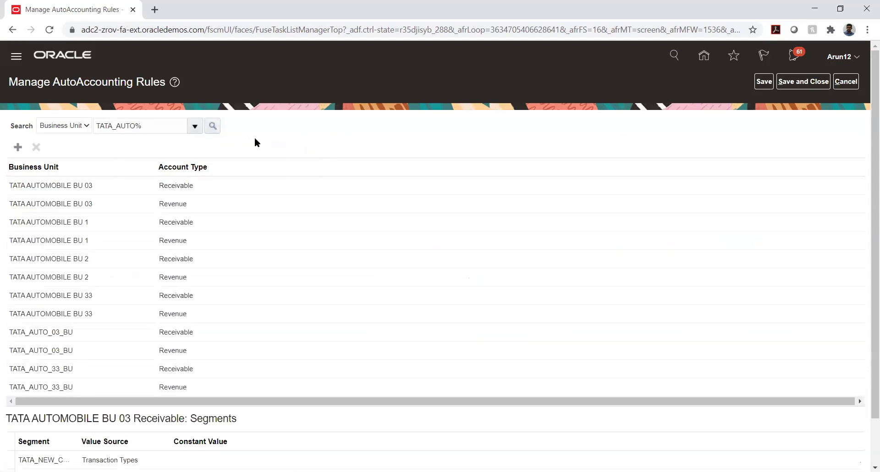
click(48, 328)
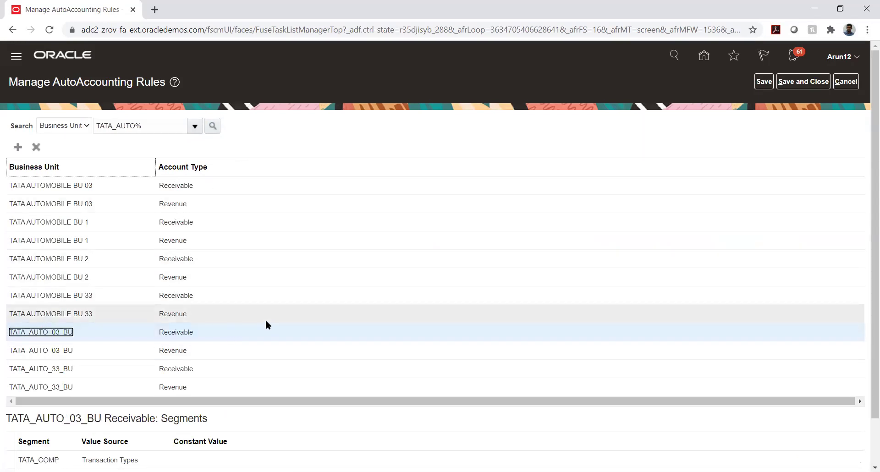
scroll(2, 403, down, 1)
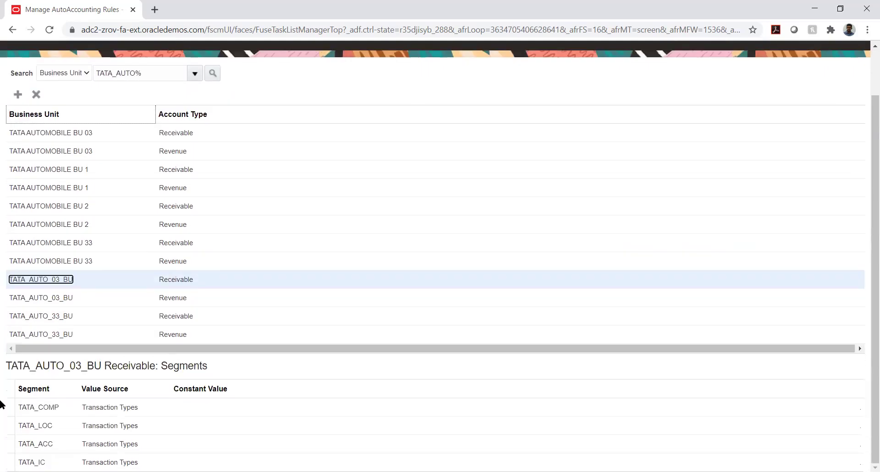
click(134, 406)
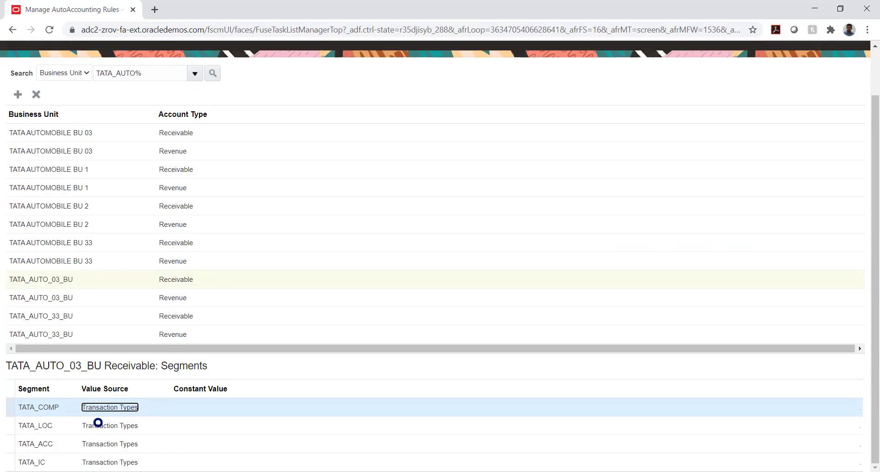
click(480, 154)
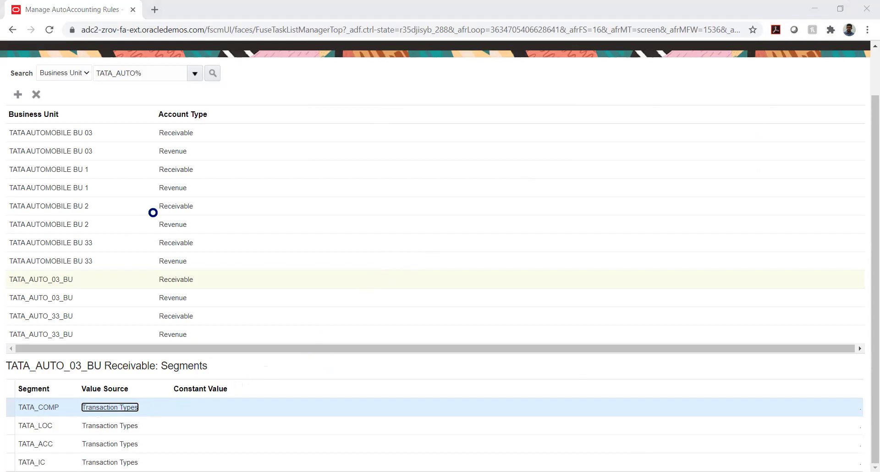
click(466, 157)
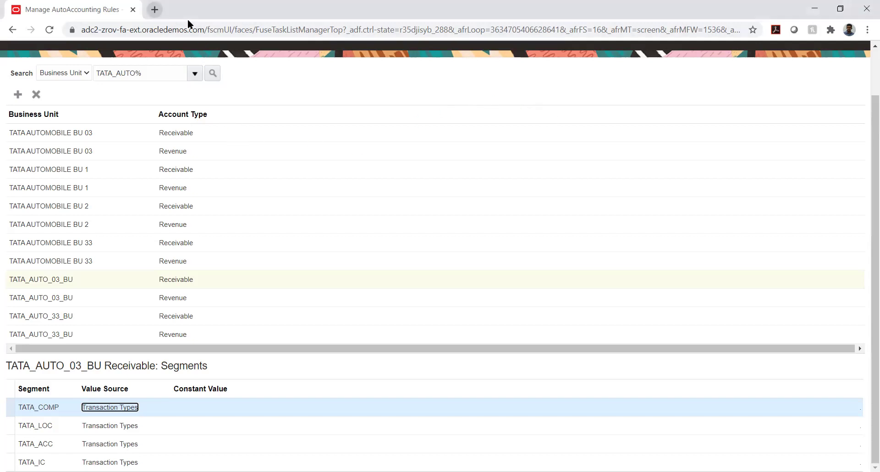
- Load the application sign-in address in a new browser tab and close the old one
click(154, 10)
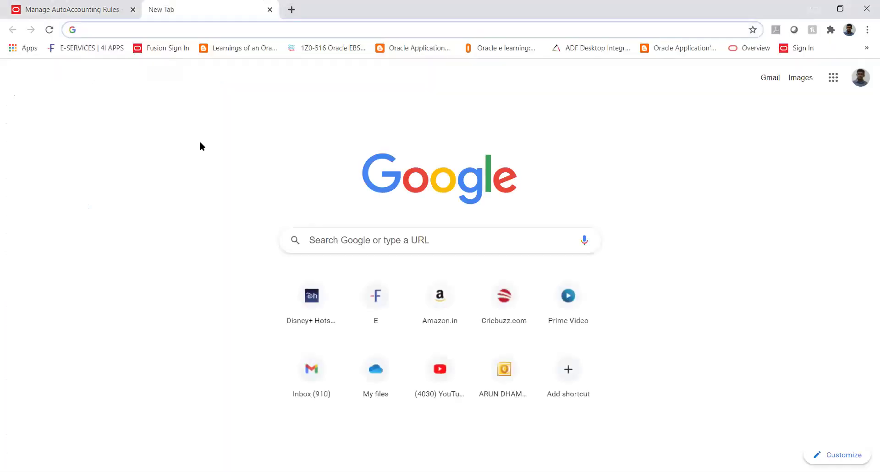
text(https://adc2-zrov-login.oracledemos.com)
key(Return)
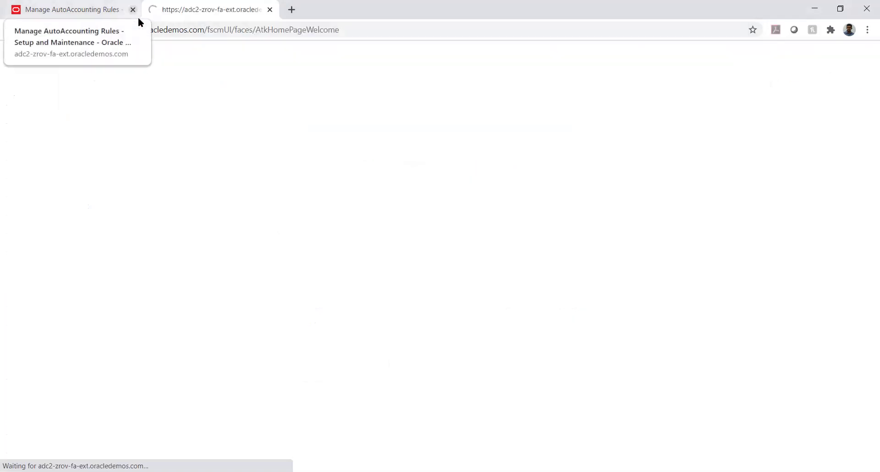
click(133, 9)
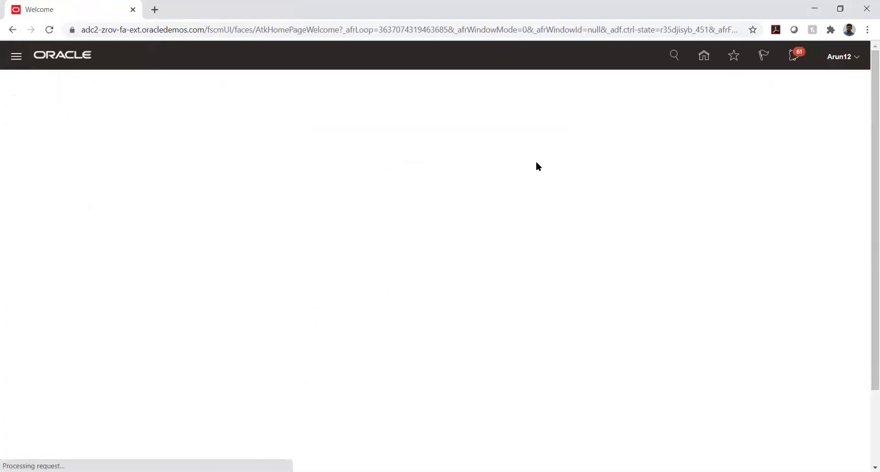
- Go from the home page to Setup and Maintenance and list the implementation projects
click(704, 56)
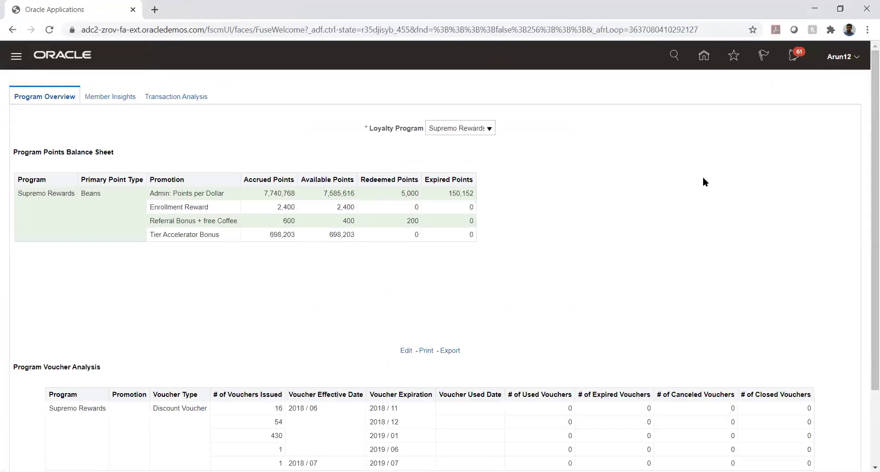
click(852, 72)
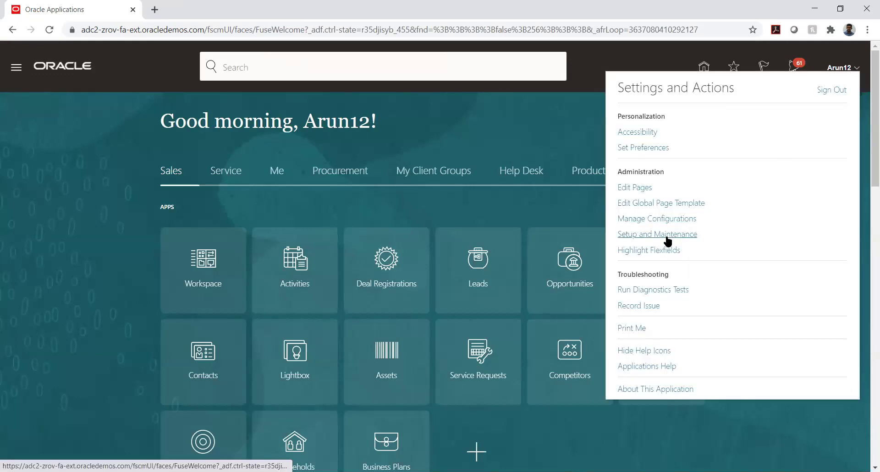
click(666, 236)
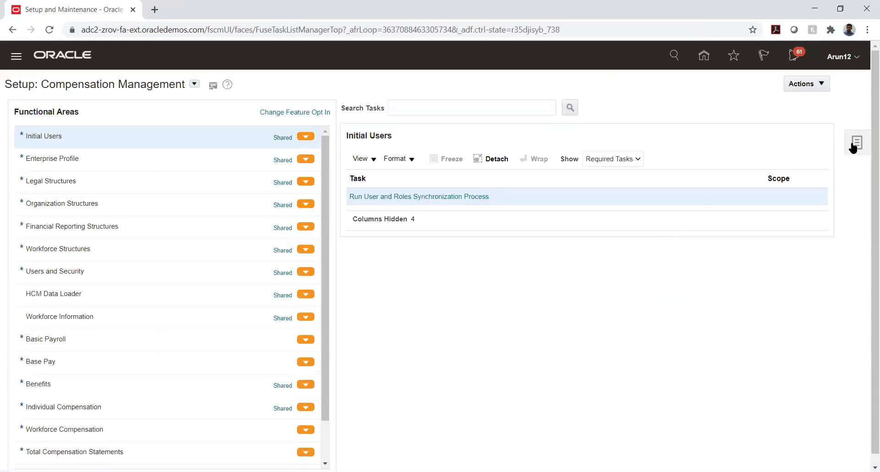
click(854, 144)
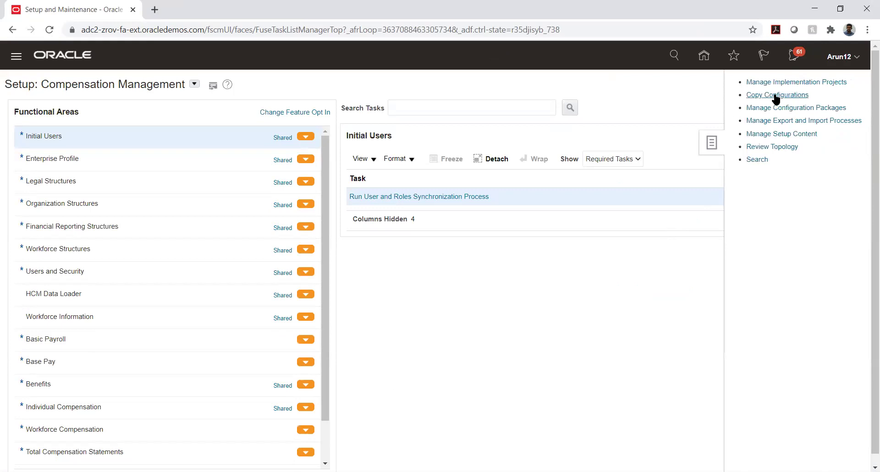
click(792, 81)
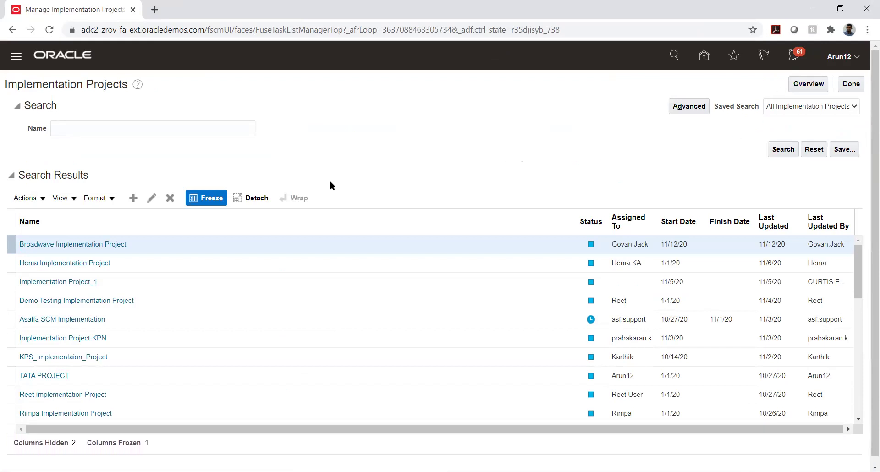
- In TATA PROJECT, expand Financials > Receivables > Customer Billing and go to Manage AutoAccounting Rules
click(38, 376)
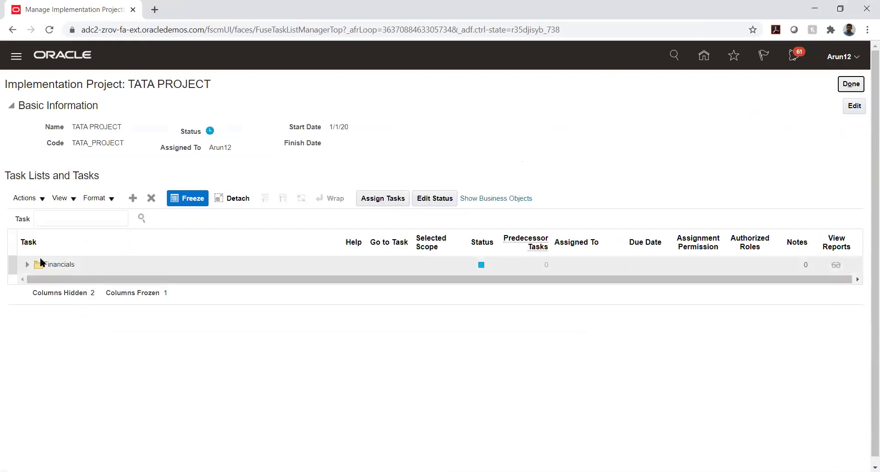
click(27, 265)
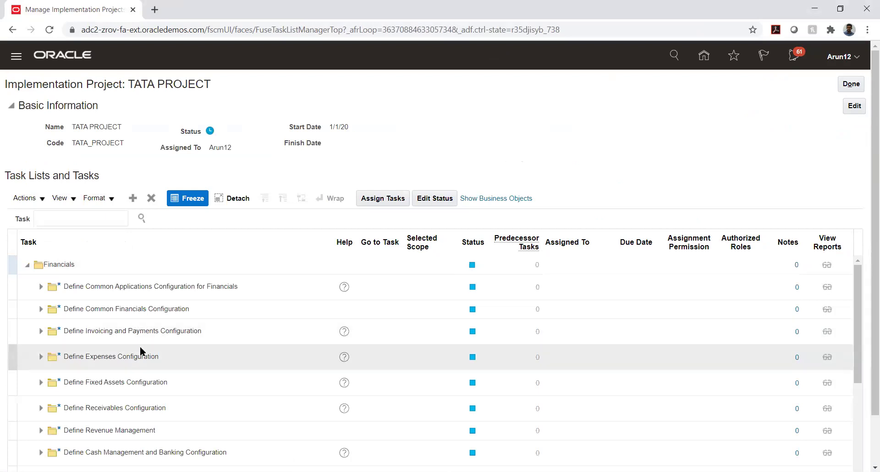
scroll(166, 351, down, 3)
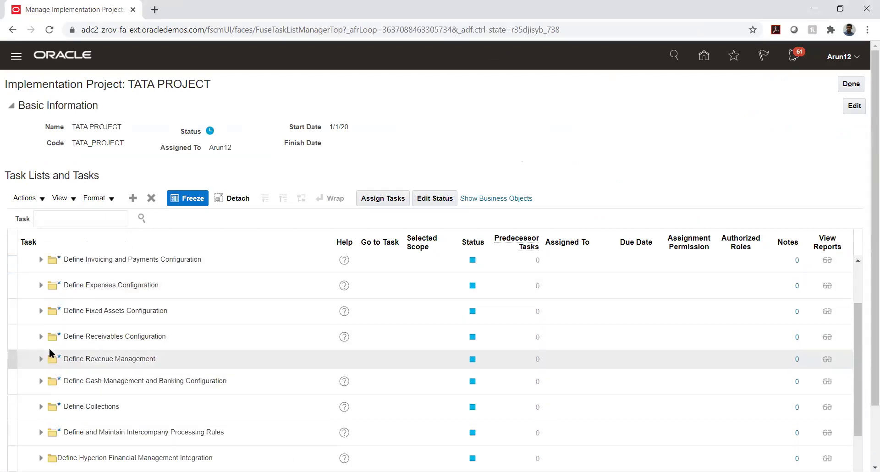
click(40, 337)
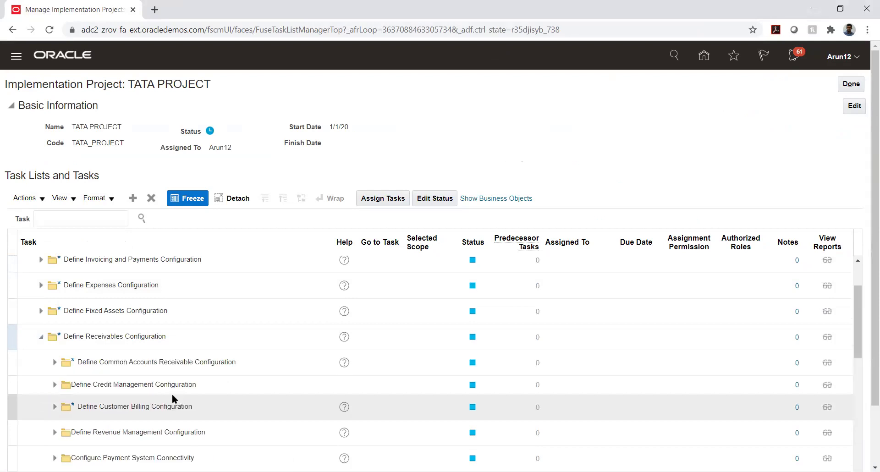
click(54, 407)
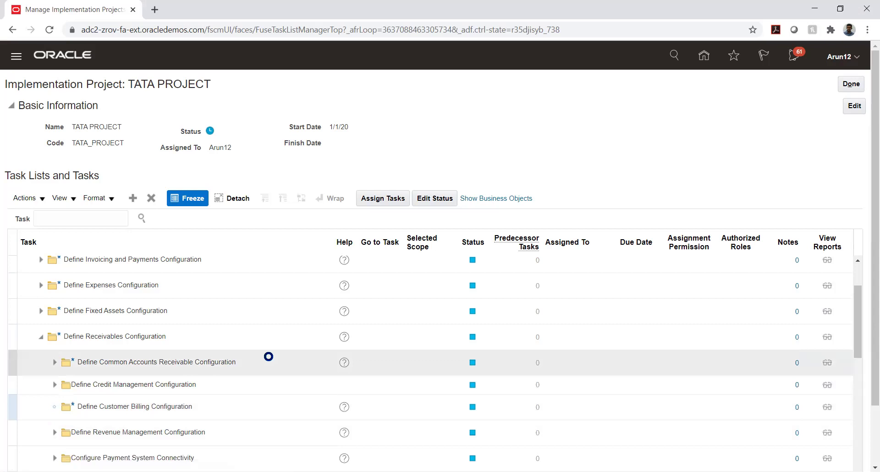
scroll(268, 362, down, 2)
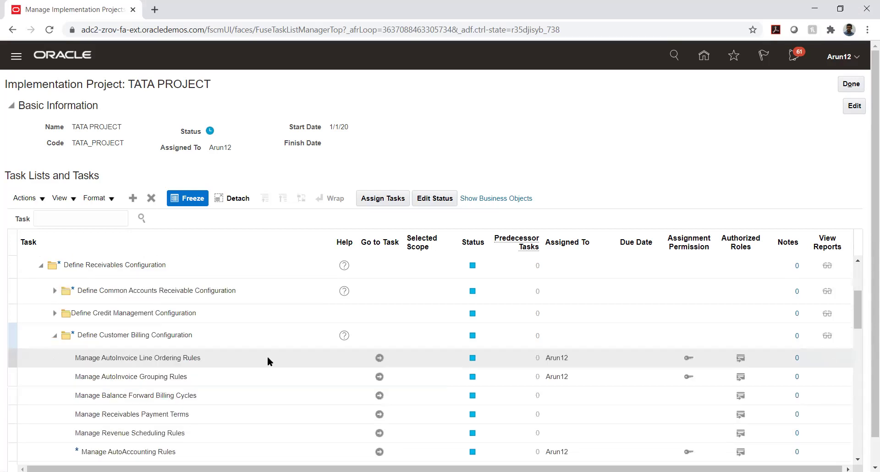
scroll(268, 356, down, 2)
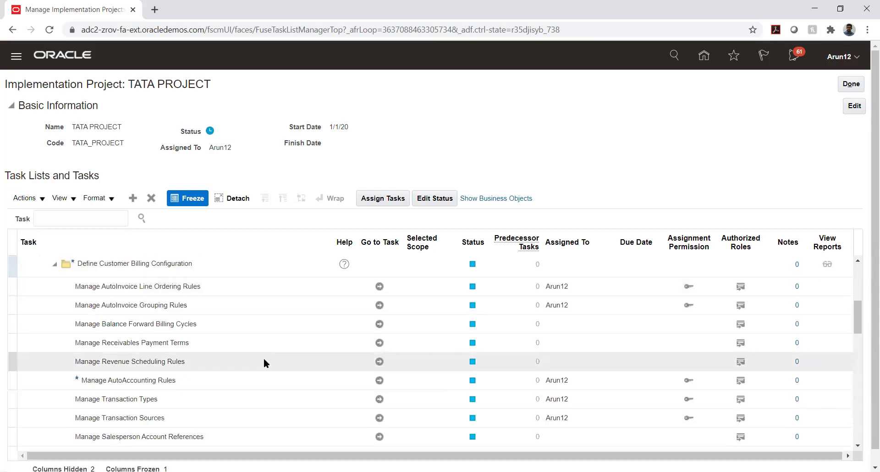
click(379, 399)
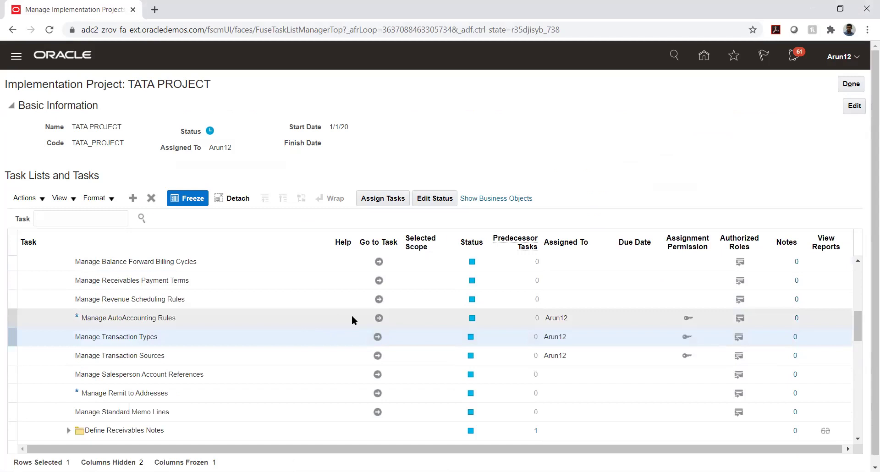
click(379, 319)
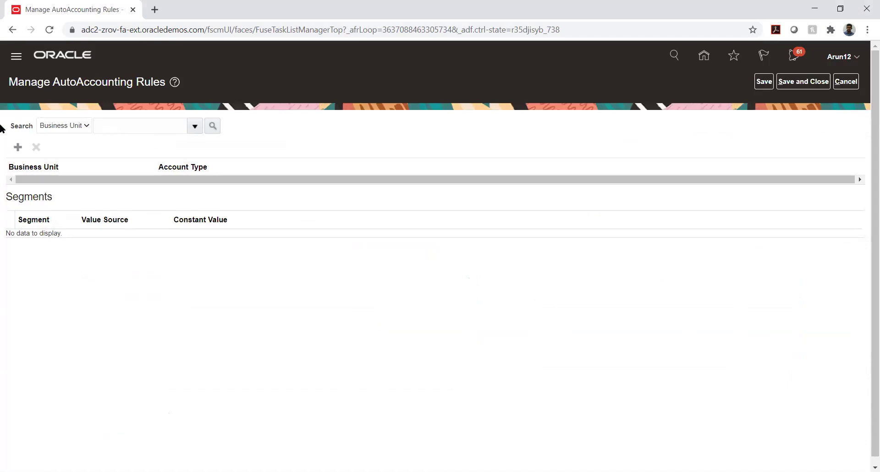
- Create a new AutoAccounting rule with business unit TATA_AUTO_33_BU
click(17, 148)
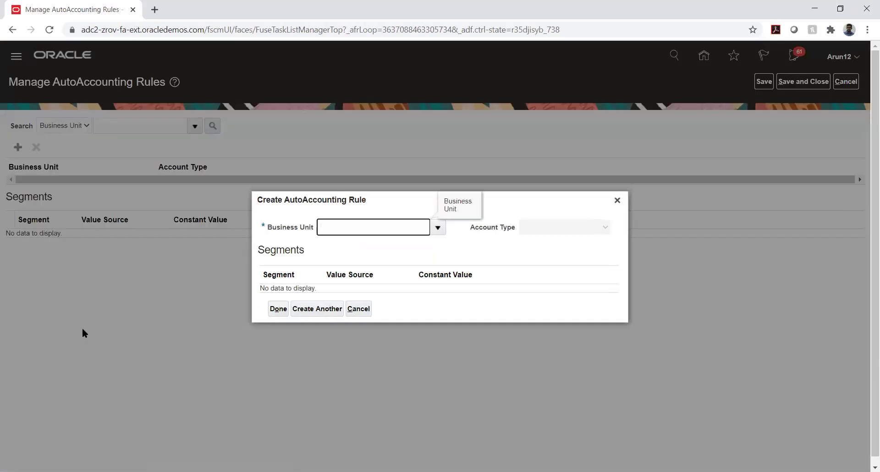
text(TATA_A)
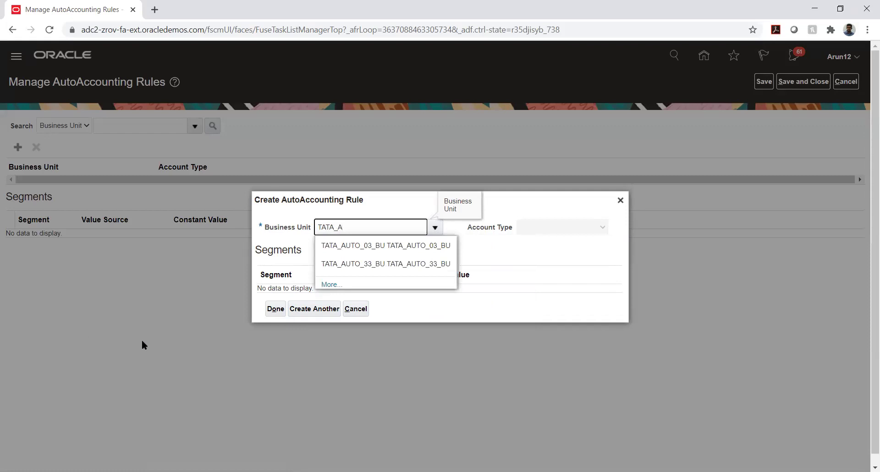
click(414, 268)
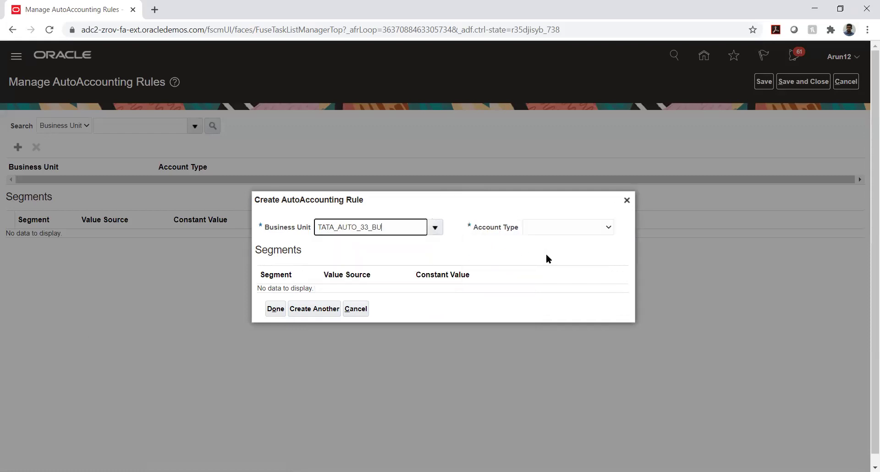
click(563, 227)
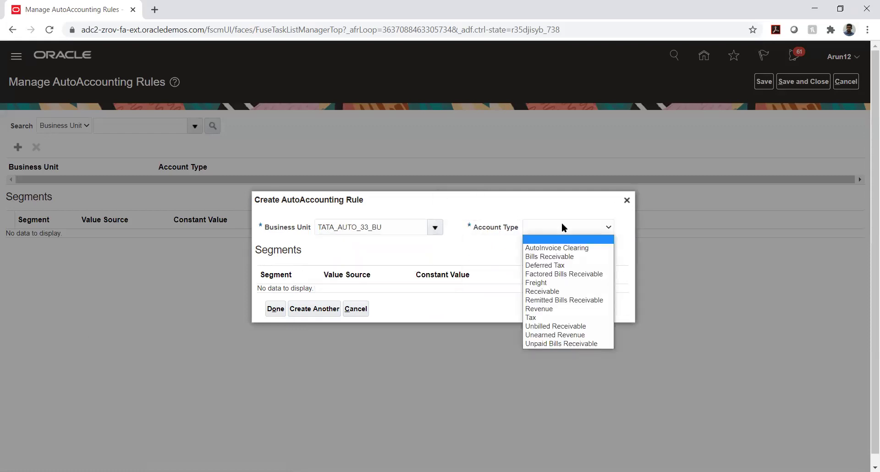
- Set account type Receivable, then try TKS_01_BU; both are rejected as existing rules
click(571, 292)
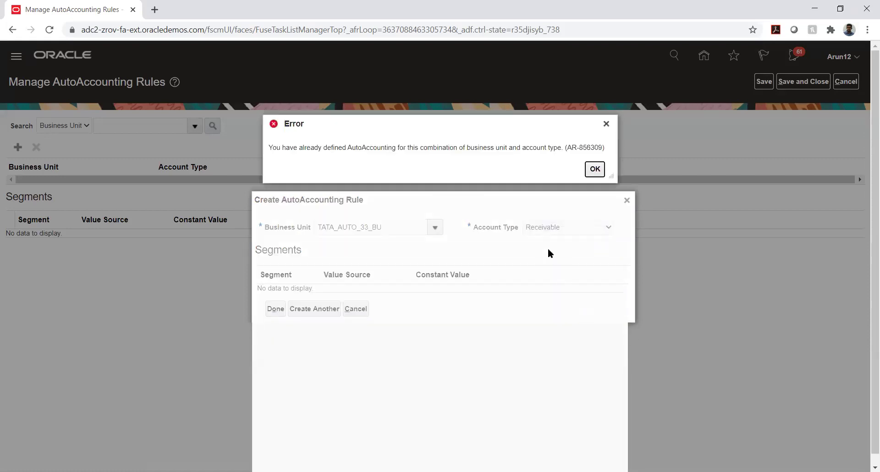
click(596, 169)
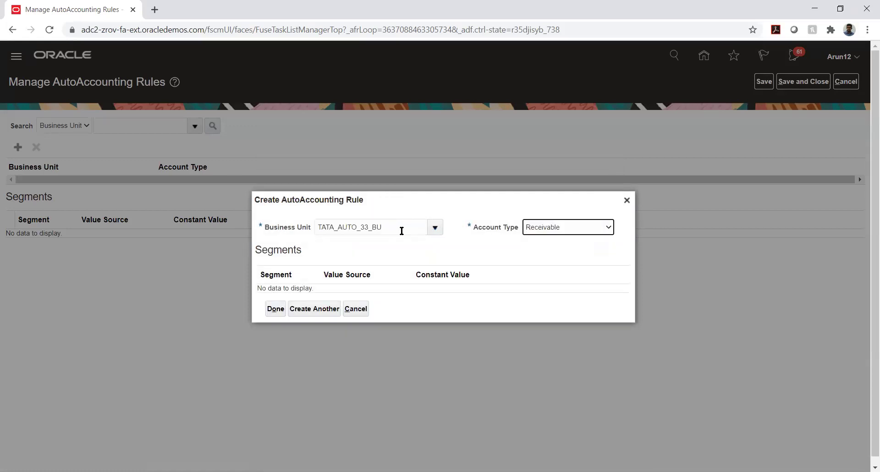
double_click(426, 227)
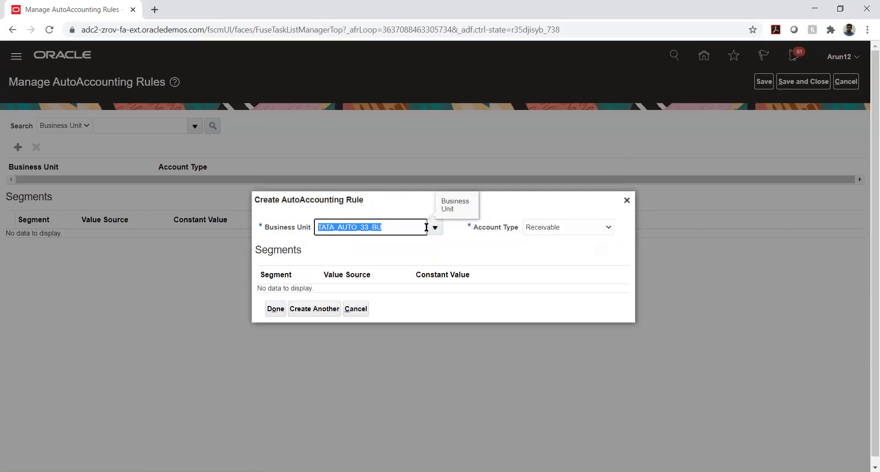
key(BackSpace)
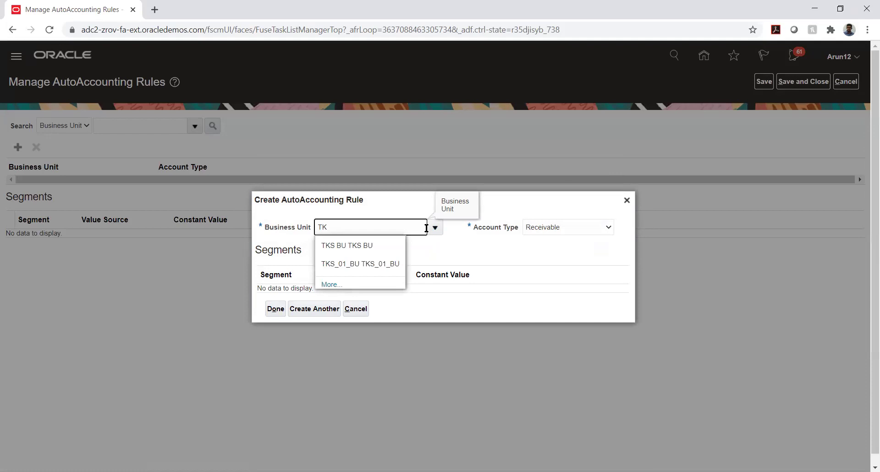
click(355, 262)
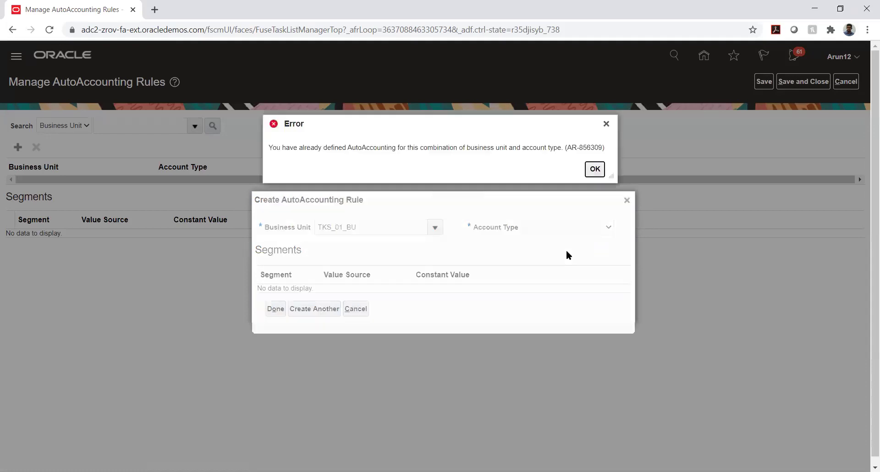
click(595, 169)
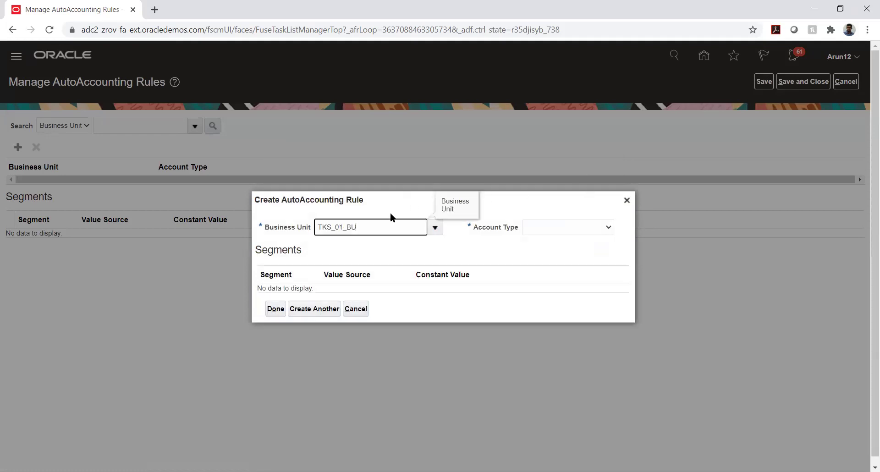
- Try TS_01_BU with Receivable and dismiss the AR-856309 duplicate-rule error
double_click(352, 226)
text(TS)
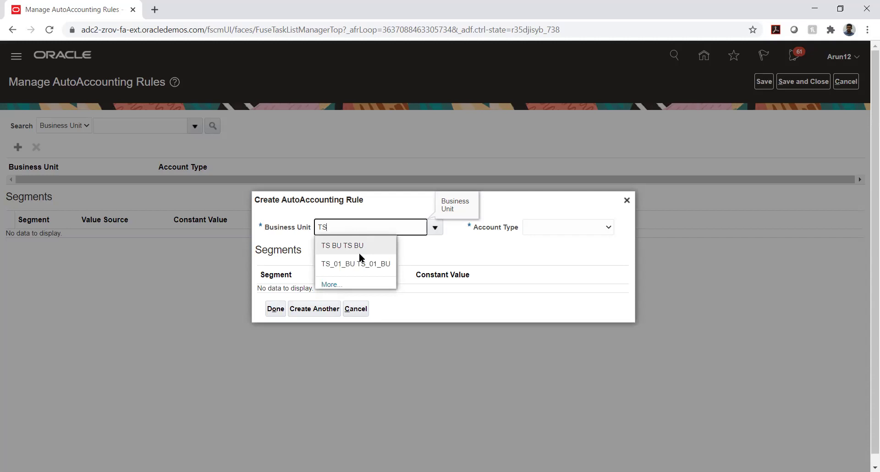
click(364, 264)
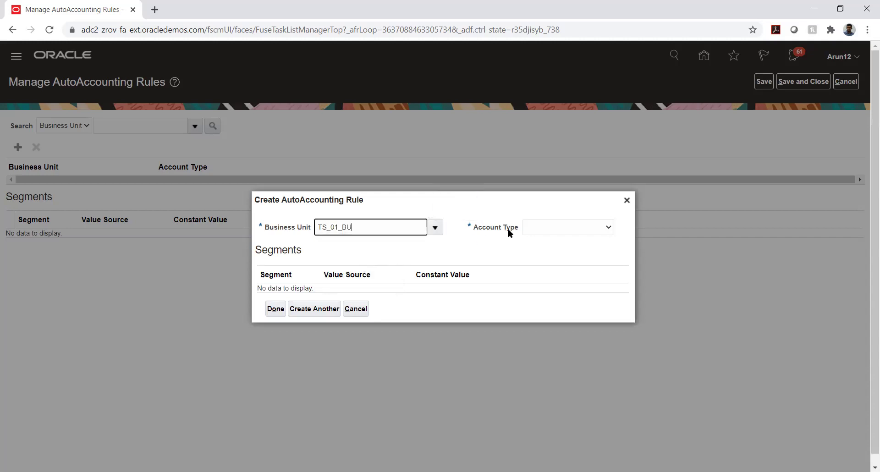
click(549, 227)
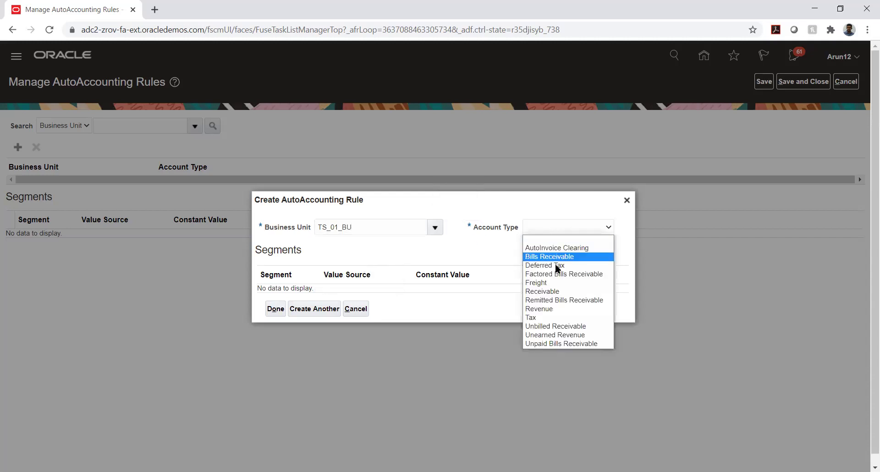
click(557, 292)
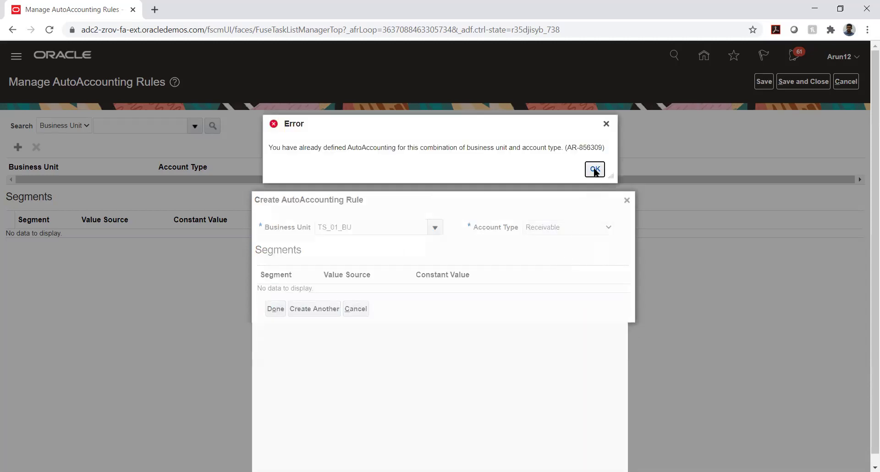
click(594, 169)
- Replace the business unit with TS BU and dismiss the duplicate-rule error
double_click(361, 228)
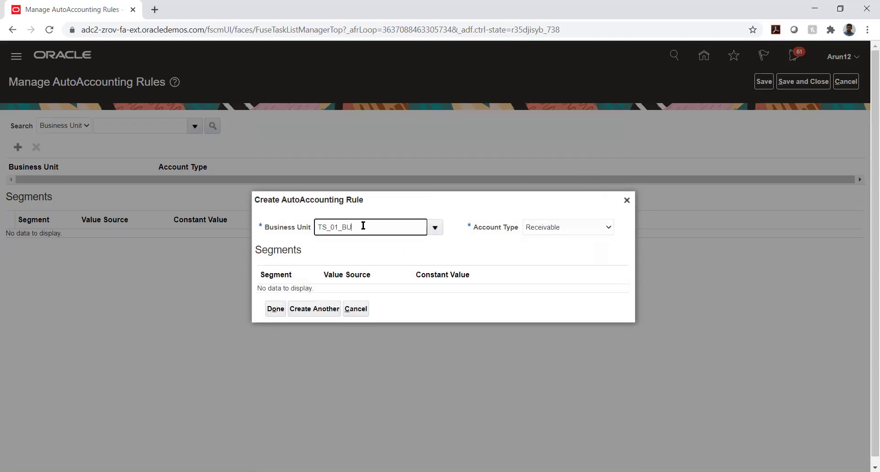
key(BackSpace)
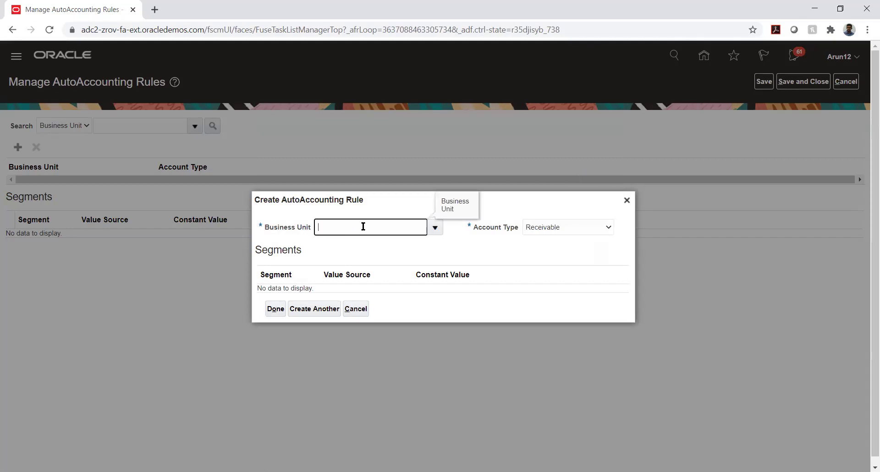
text(TS)
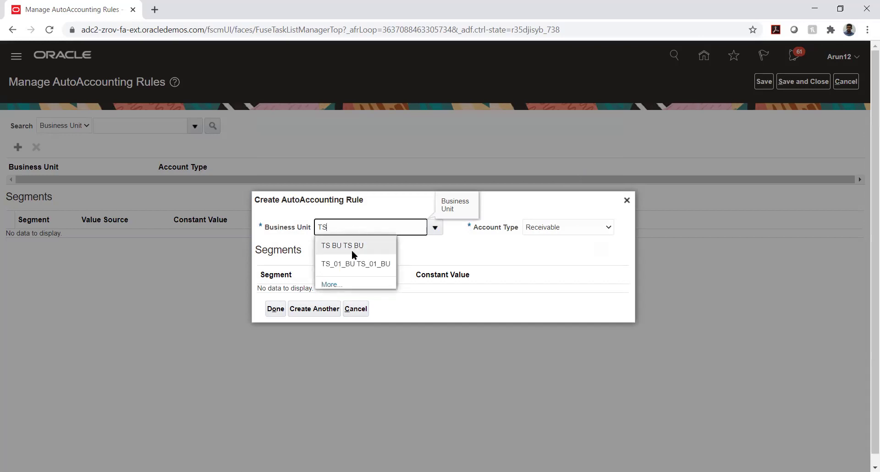
click(351, 249)
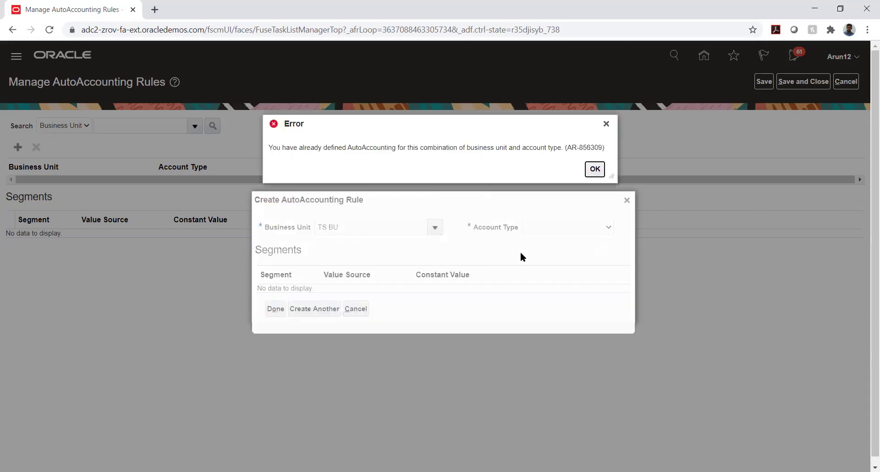
click(595, 168)
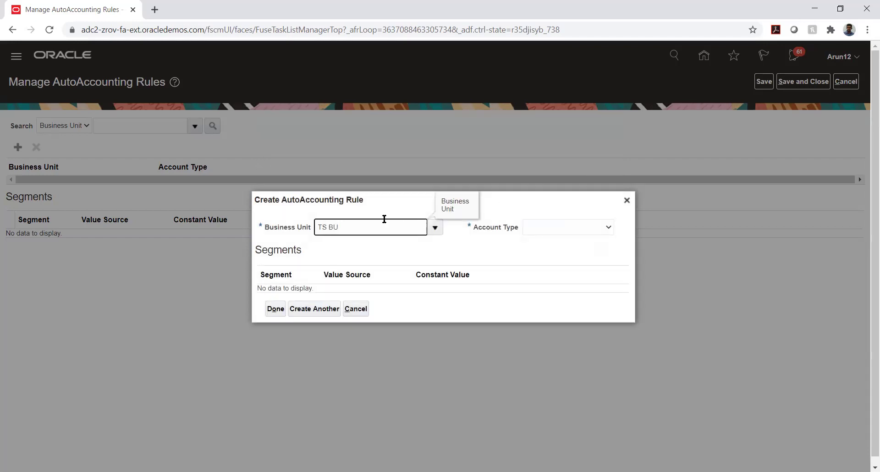
- Try AFNIC BU with account type Receivable and acknowledge the duplicate-combination error
key(ctrl+shift+Left)
key(ctrl+shift+Left)
key(BackSpace)
click(435, 226)
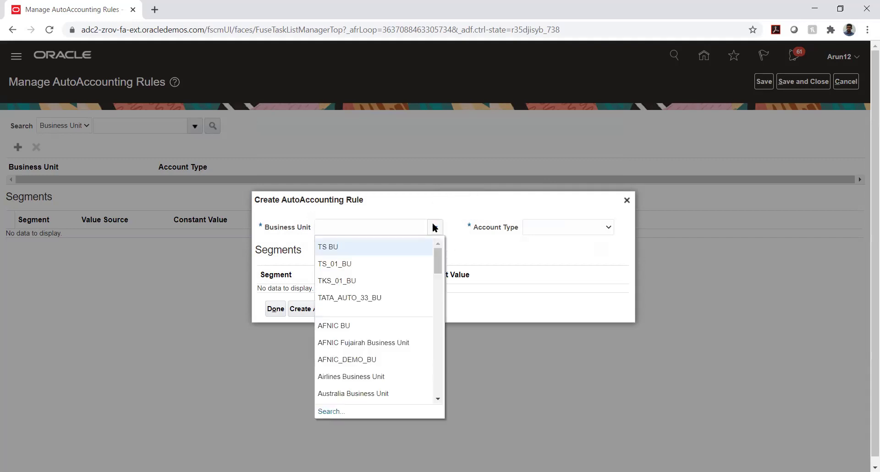
click(368, 323)
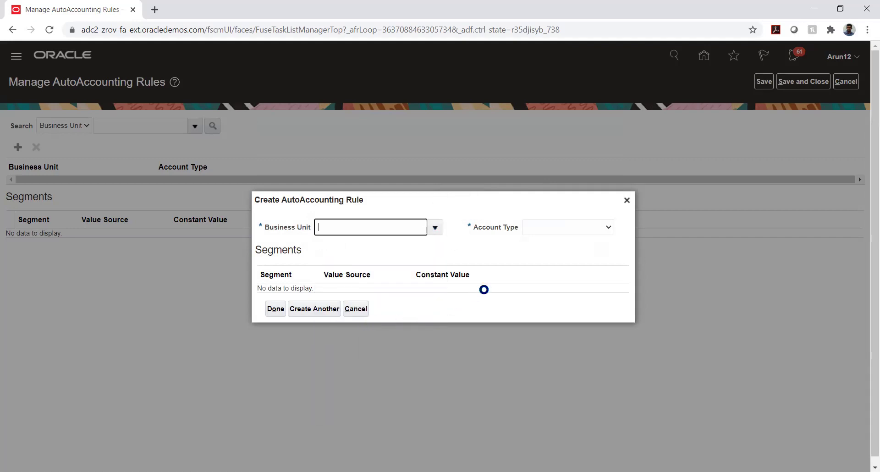
click(579, 229)
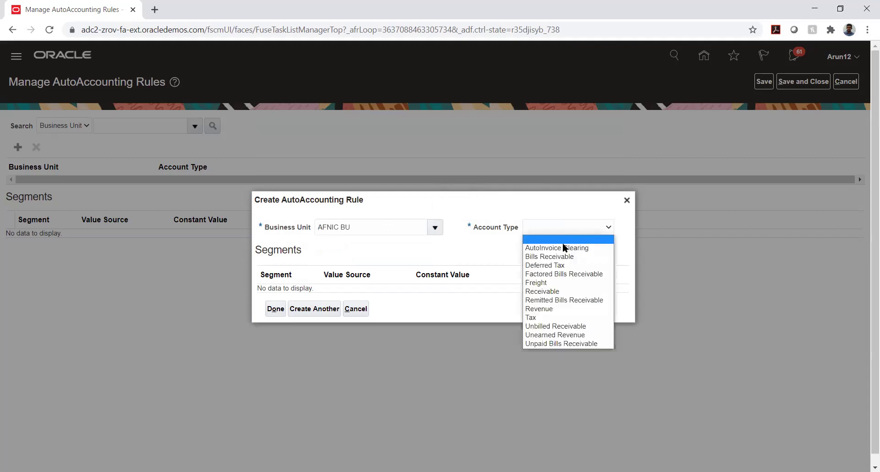
click(539, 291)
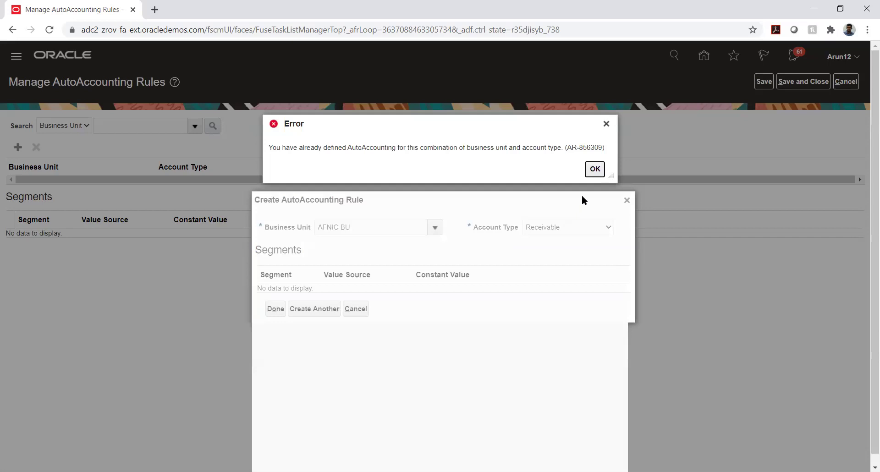
click(595, 168)
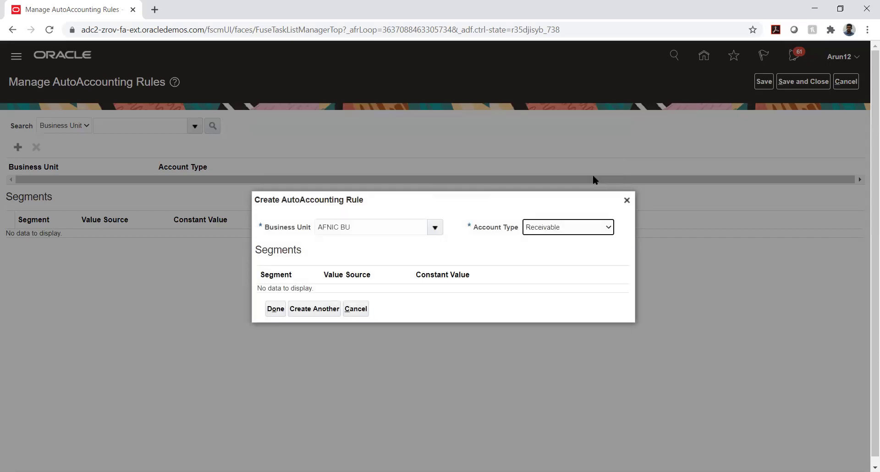
- Replace AFNIC BU with HW_PL2_BU as the rule's business unit
triple_click(412, 225)
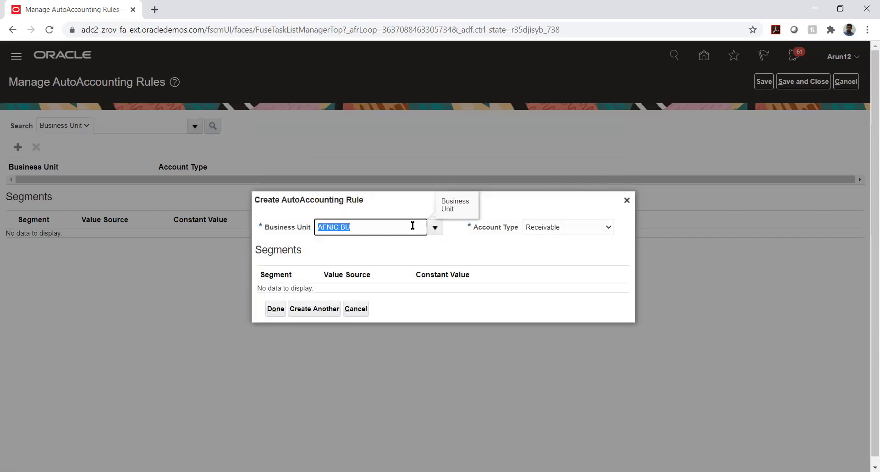
key(BackSpace)
click(434, 228)
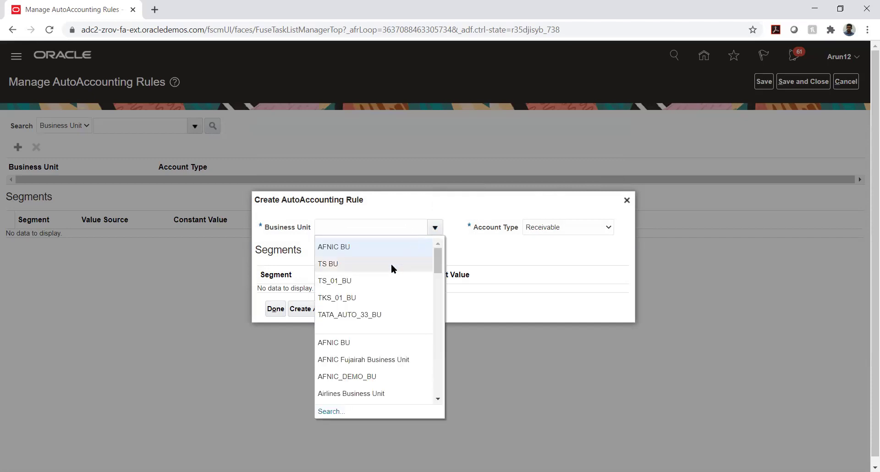
scroll(375, 279, down, 3)
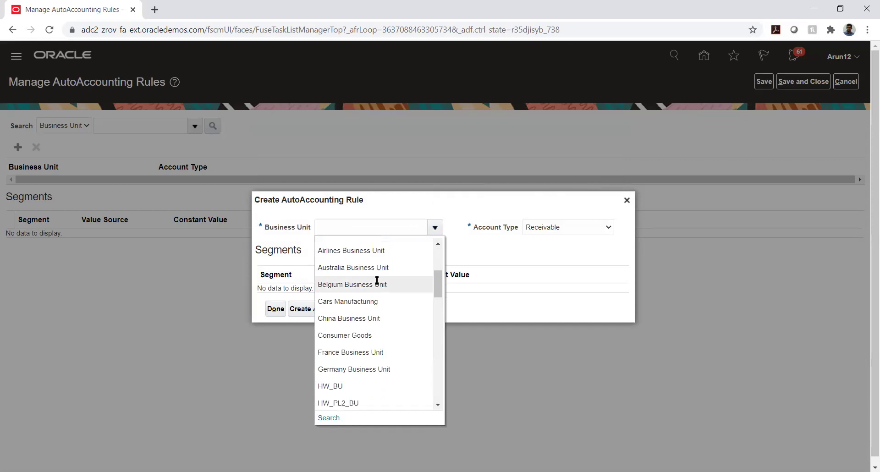
scroll(377, 281, down, 2)
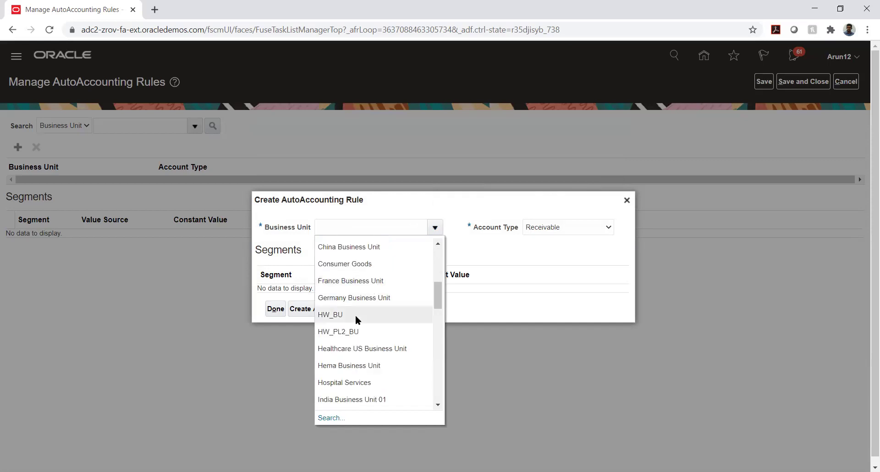
click(356, 332)
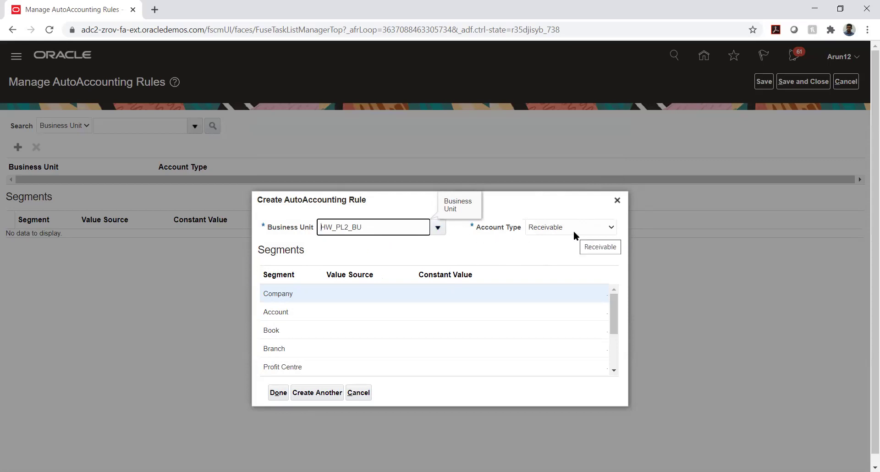
- Inspect the Company segment's Value Source options for the HW_PL2_BU rule
click(332, 294)
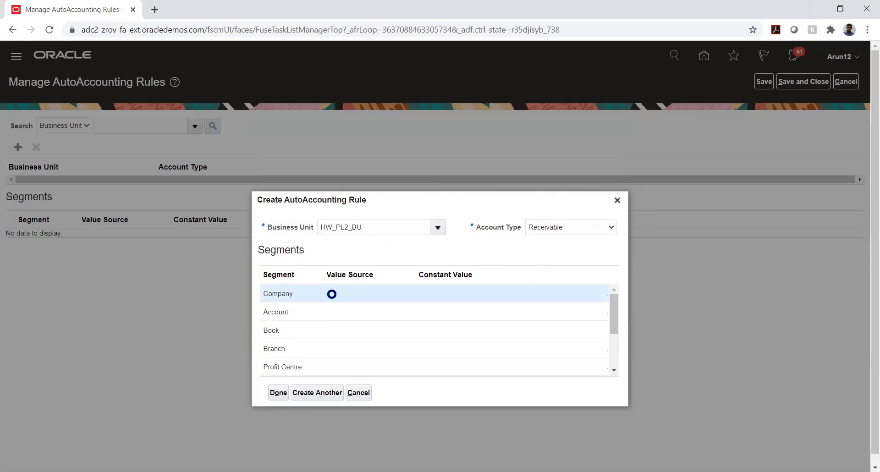
click(336, 296)
click(337, 295)
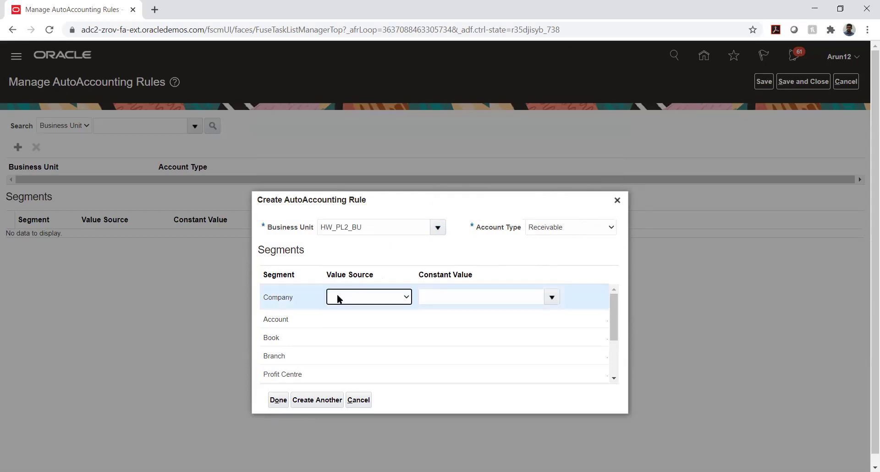
click(337, 295)
click(337, 295)
click(451, 250)
click(359, 297)
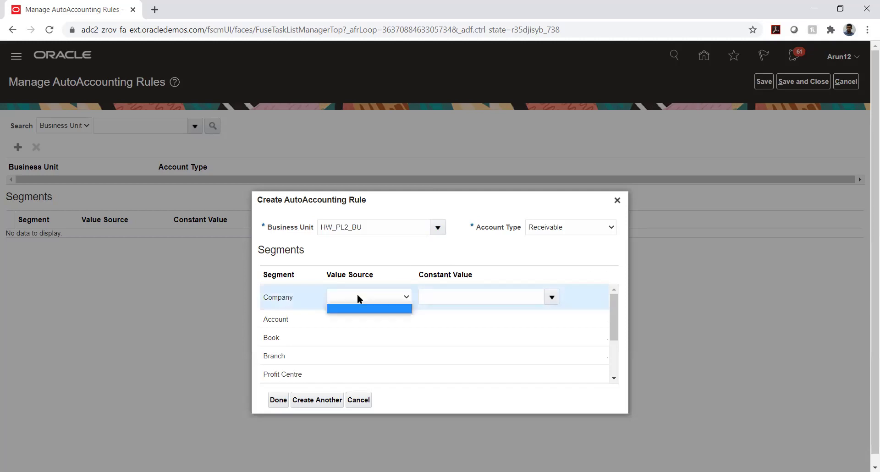
click(356, 297)
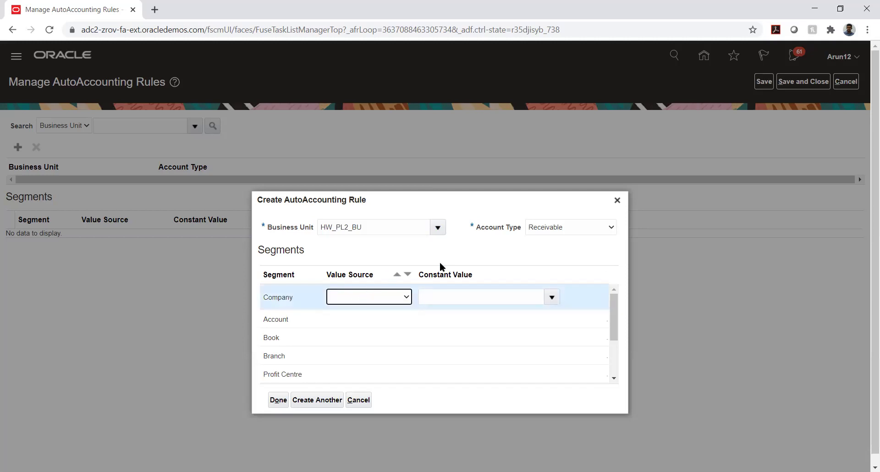
- Switch the account type to Revenue, dismiss the duplicate error, and select the business unit
click(569, 227)
click(546, 308)
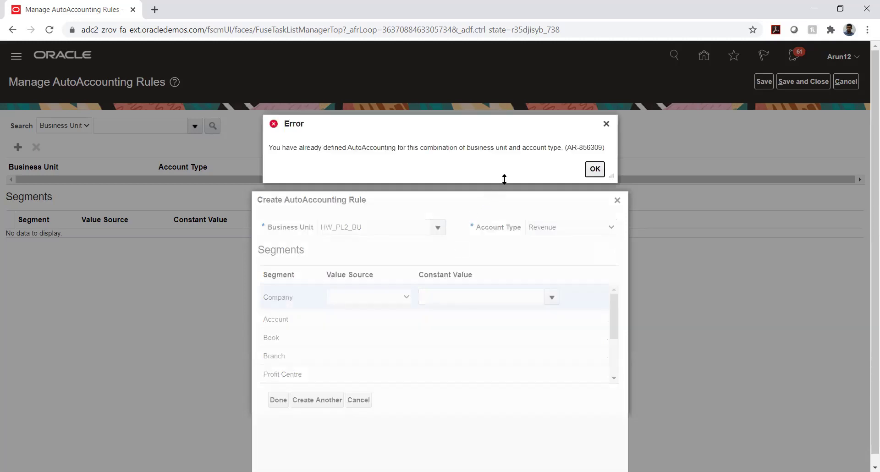
click(595, 169)
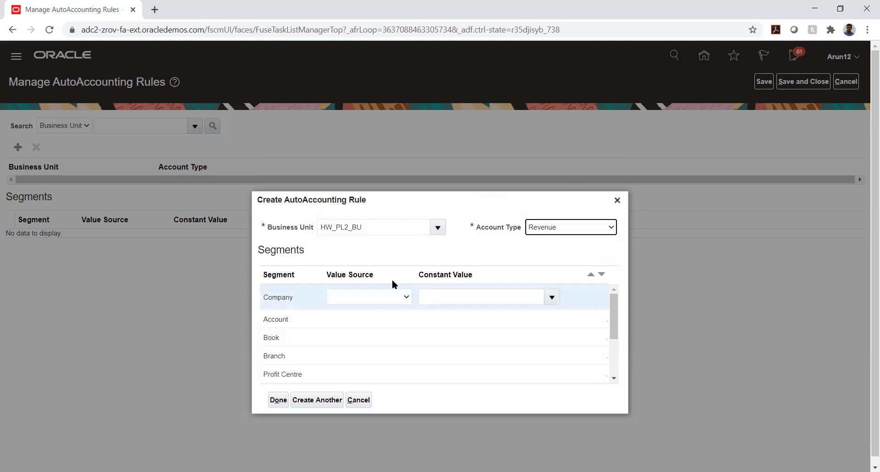
click(373, 302)
click(385, 233)
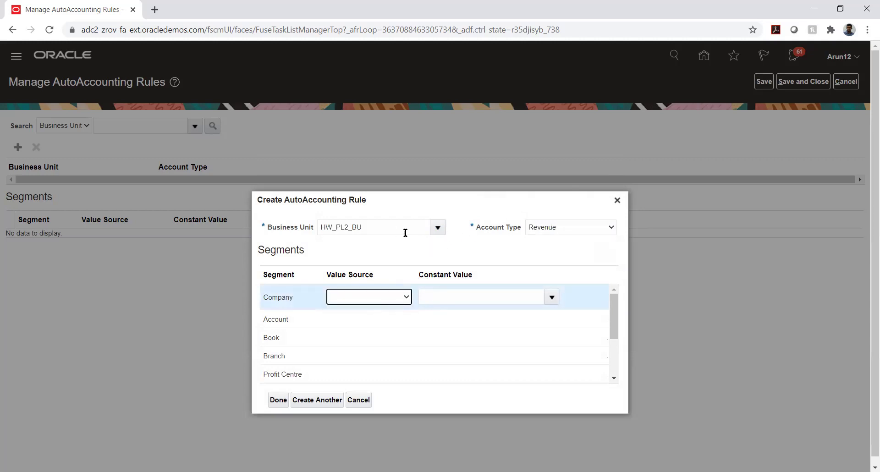
double_click(406, 232)
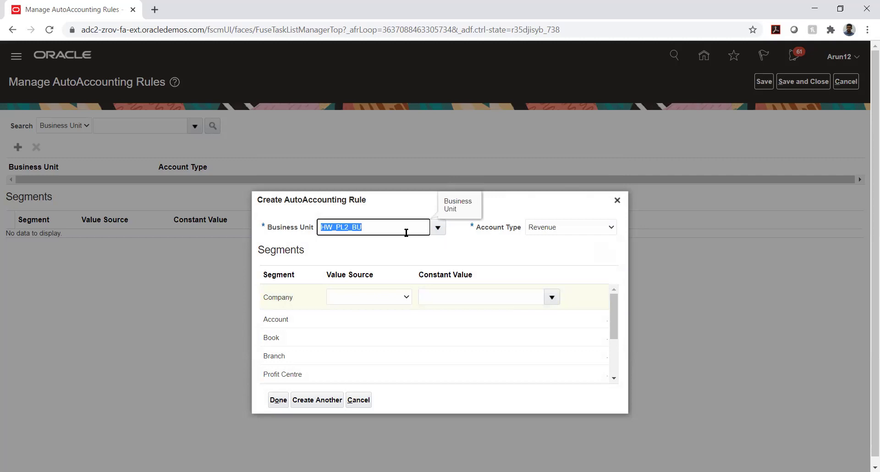
- Set the business unit to Hospital Services, keeping Revenue as the account type
click(438, 228)
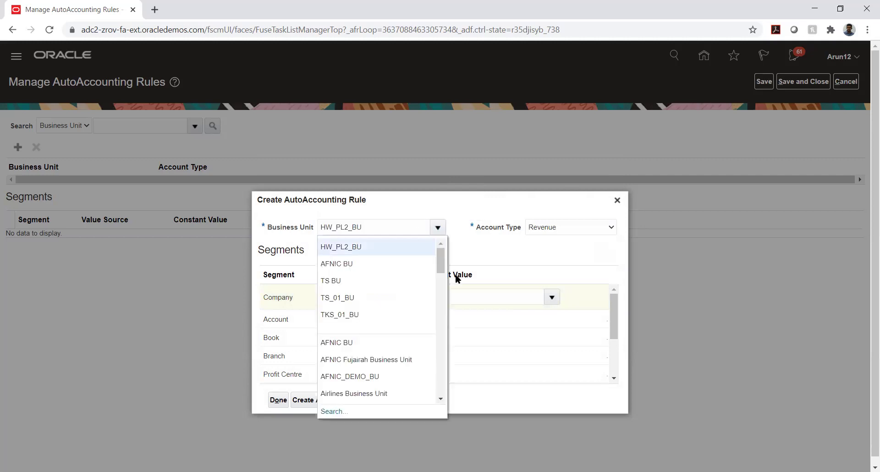
scroll(366, 289, down, 5)
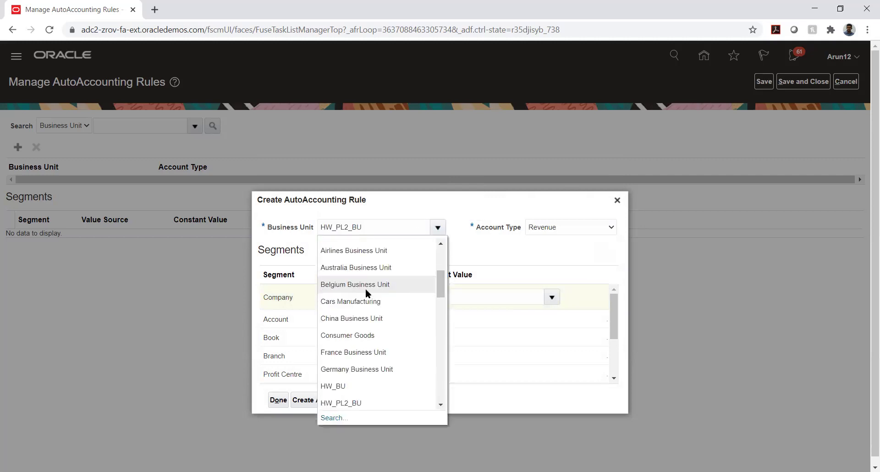
scroll(364, 290, down, 3)
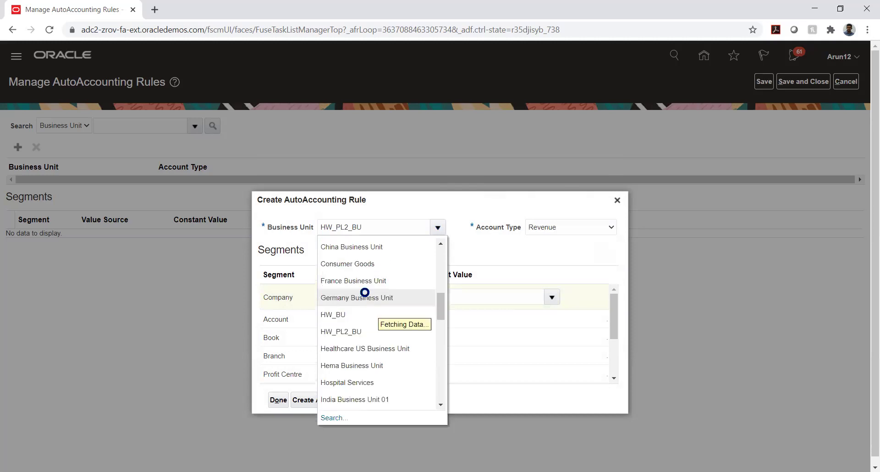
scroll(365, 293, down, 3)
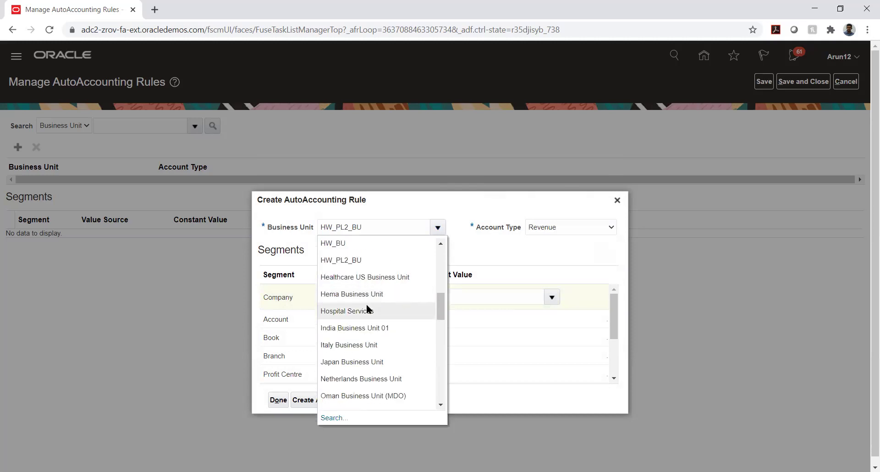
click(366, 305)
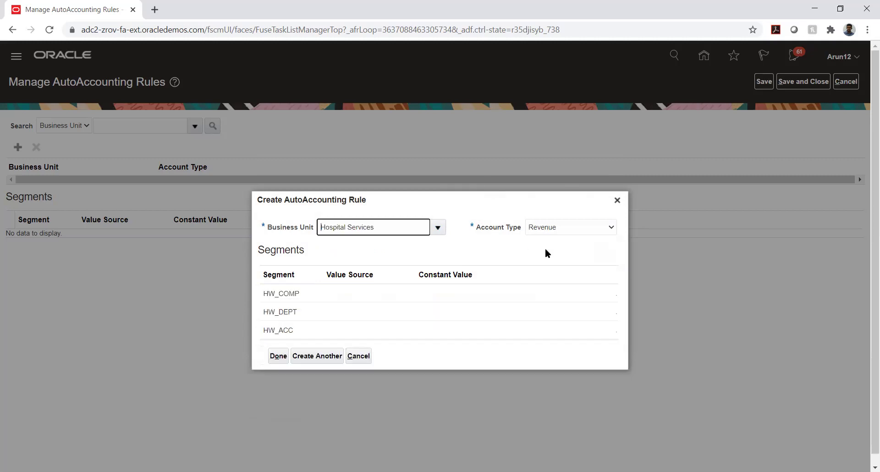
click(559, 227)
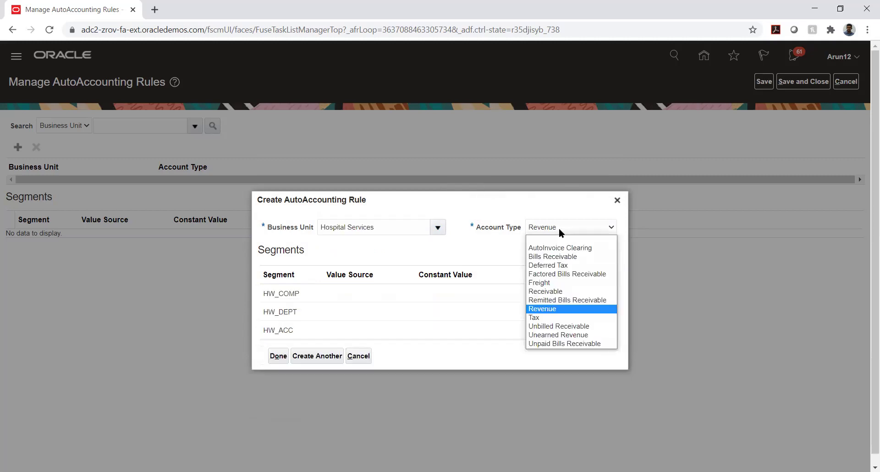
click(559, 227)
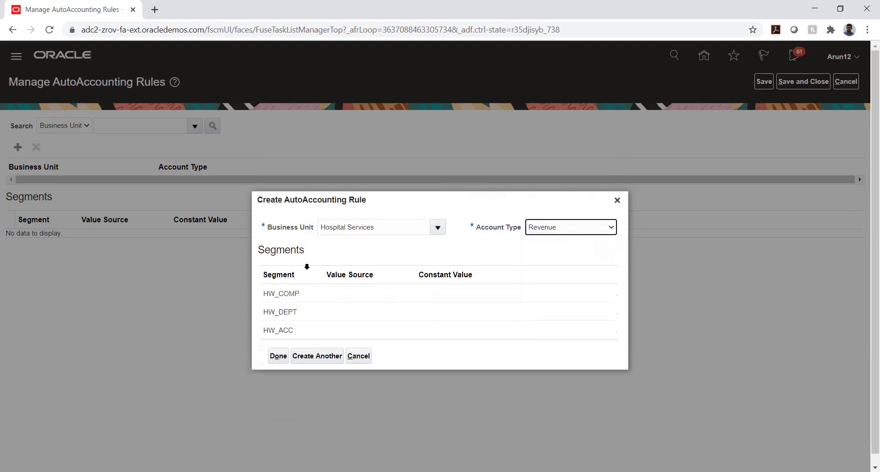
- Check the HW_COMP segment's Value Source list, which is empty
click(334, 296)
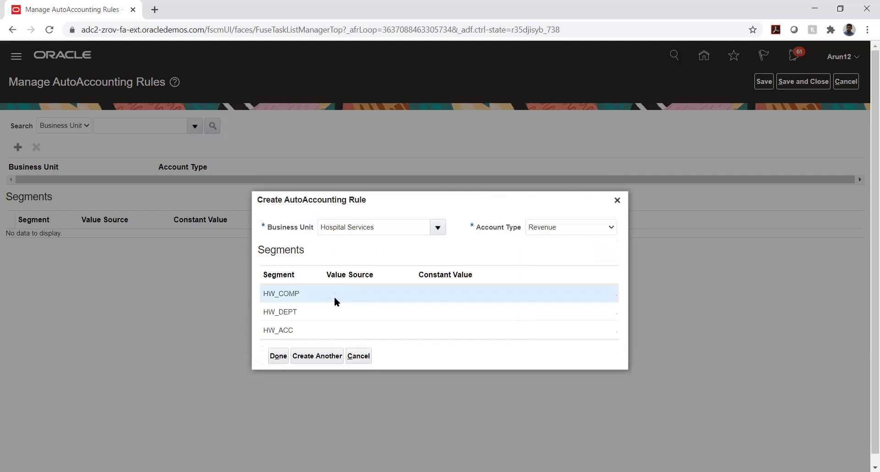
click(334, 296)
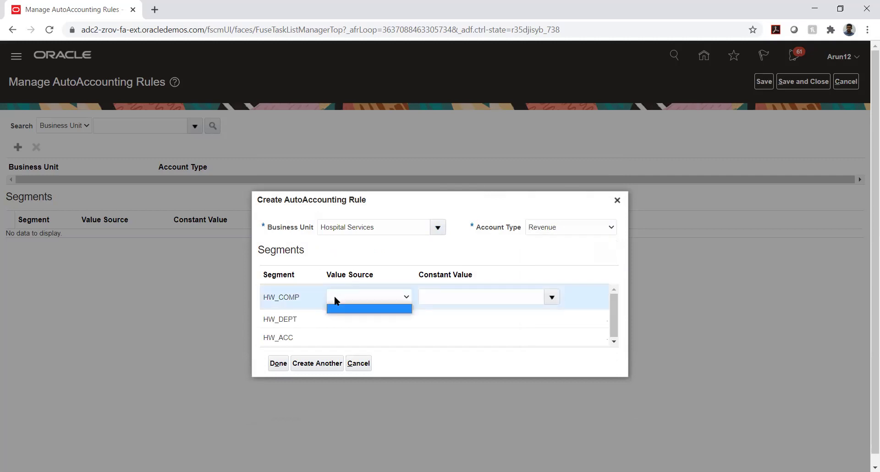
click(334, 297)
click(357, 365)
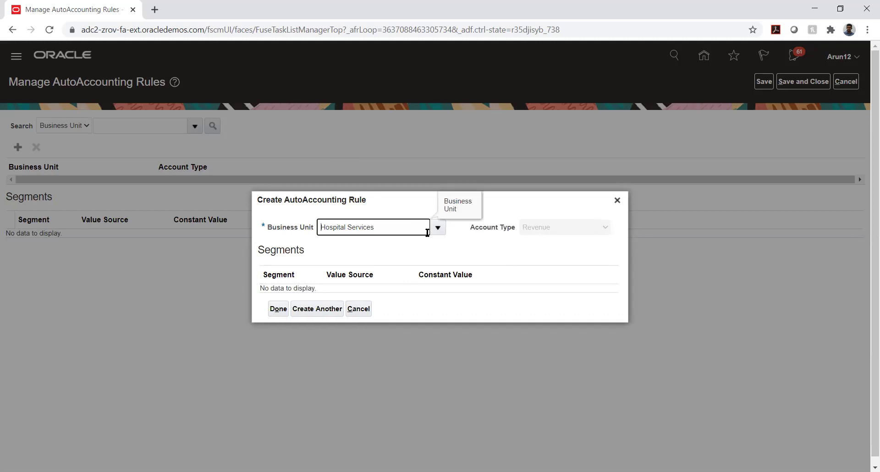
- Cancel the new rule and search AutoAccounting rules for business units matching TATA_AUTO%
click(359, 309)
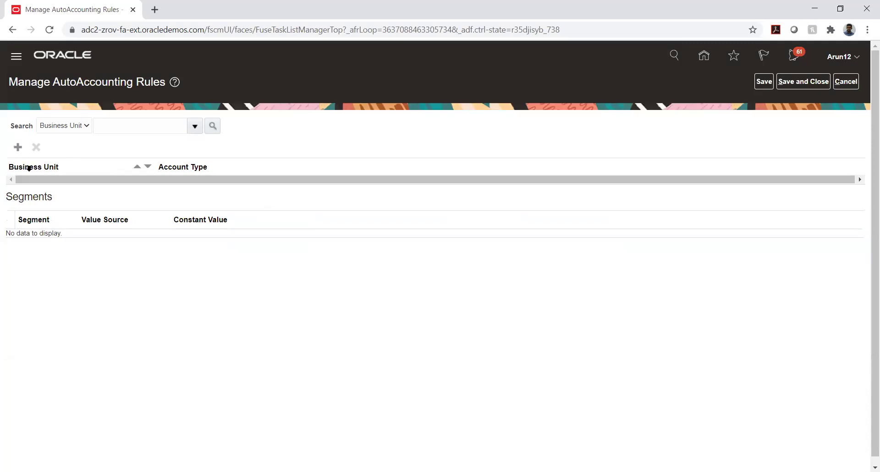
click(122, 126)
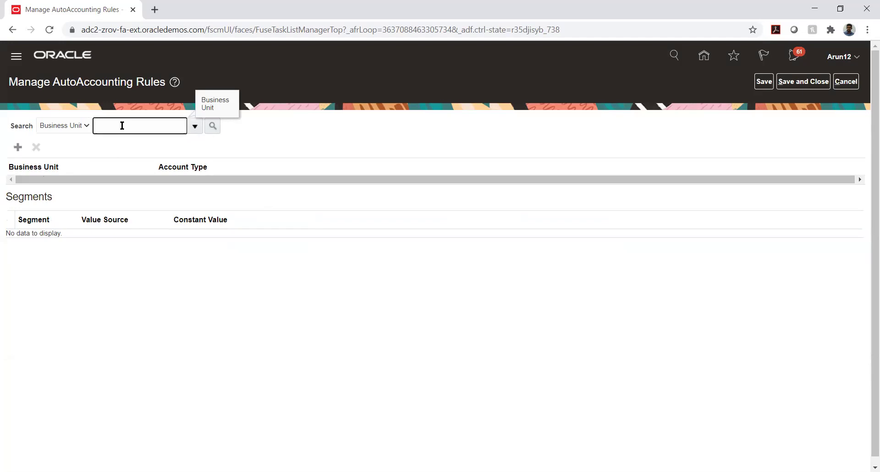
text(TATA_AUTO%)
key(Tab)
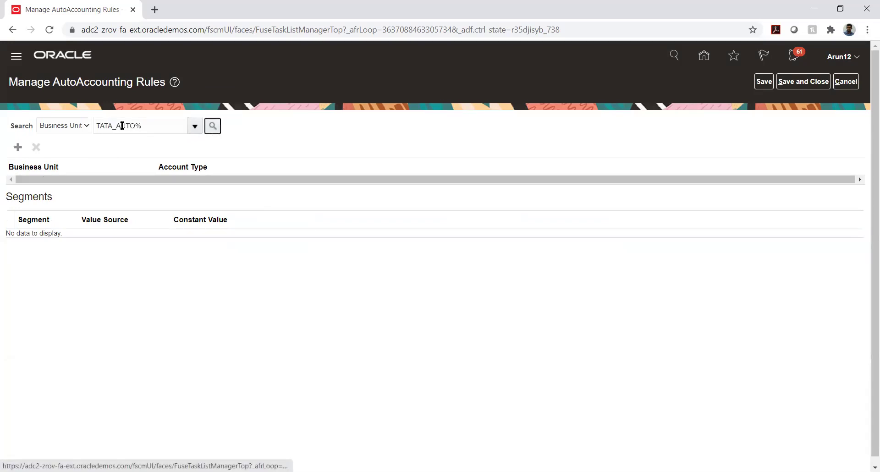
key(Return)
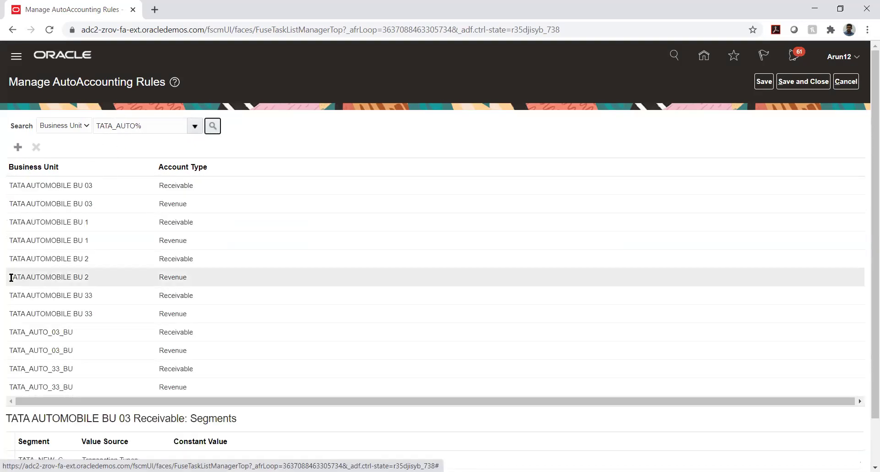
- Select the TATA_AUTO_03_BU Receivable rule and pick its TATA_COMP segment for review
click(59, 336)
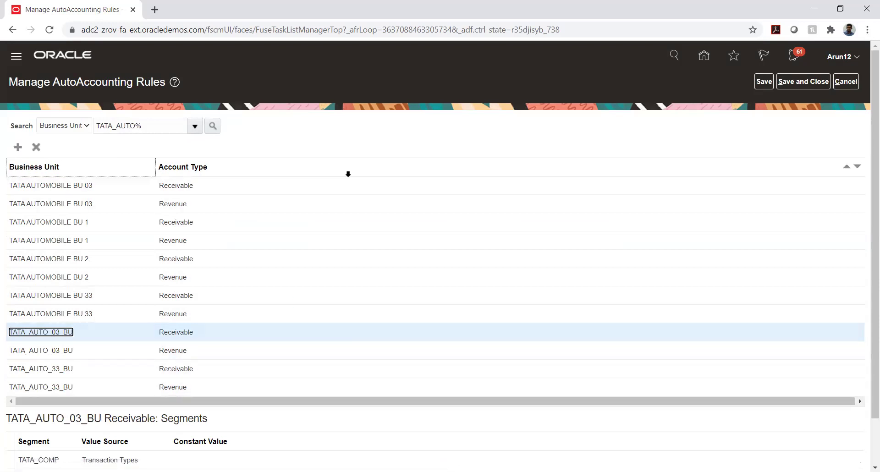
scroll(348, 173, down, 1)
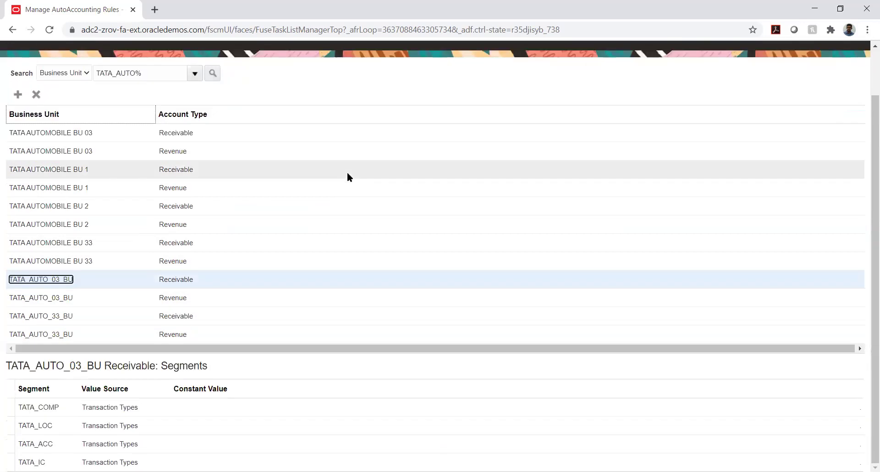
click(70, 408)
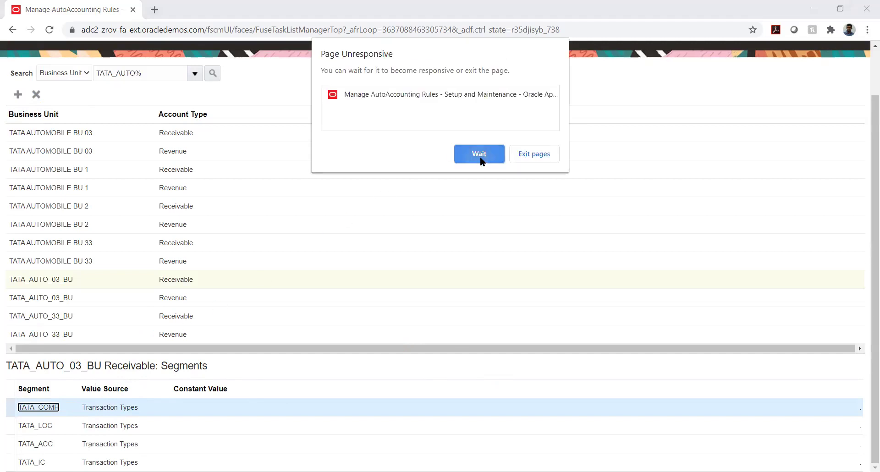
- Choose Wait twice on Chrome's Page Unresponsive warning until the rules page recovers
click(480, 159)
click(470, 156)
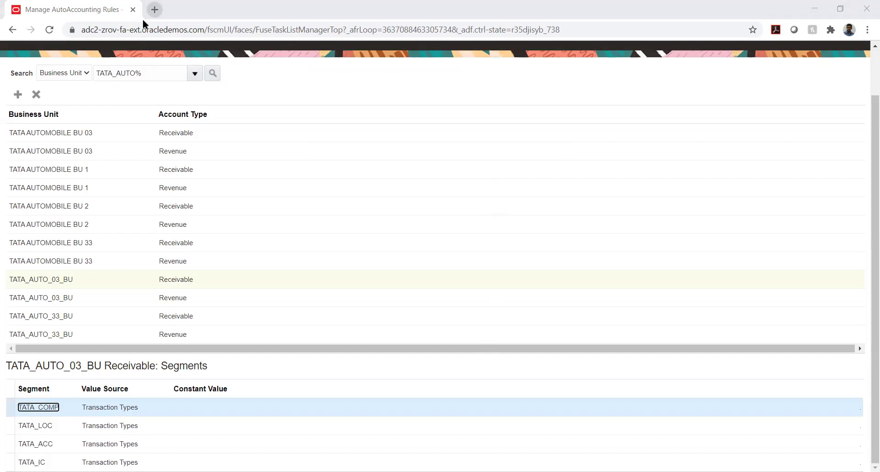
- Load the pasted Oracle demo login address in a new browser tab
key(ctrl+t)
text(https://adc2-zrov-login.oracledemos.com)
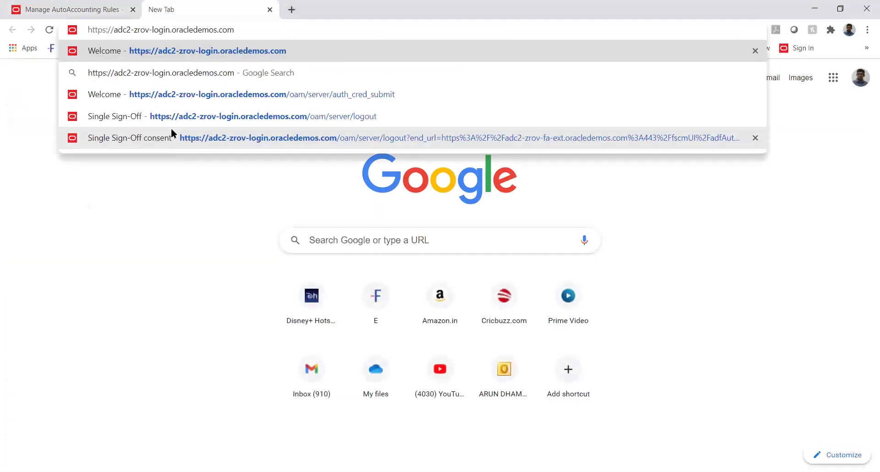
key(Return)
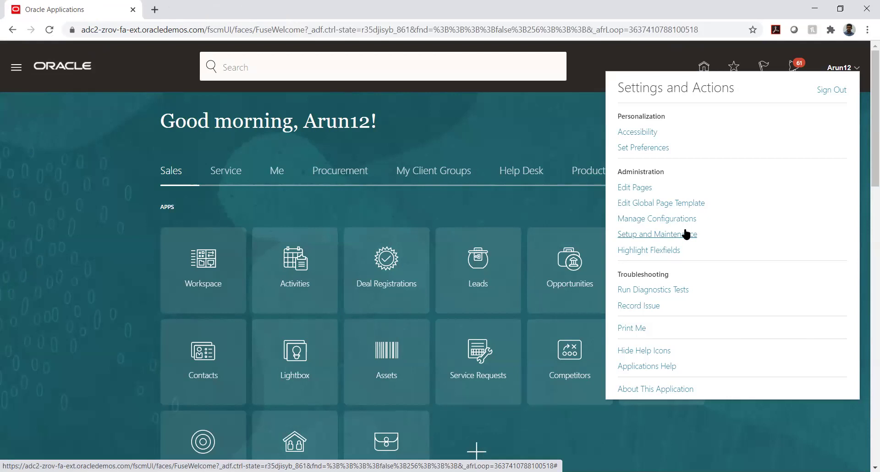
- Go to Setup and Maintenance and open Manage Implementation Projects from the Tasks panel
click(686, 234)
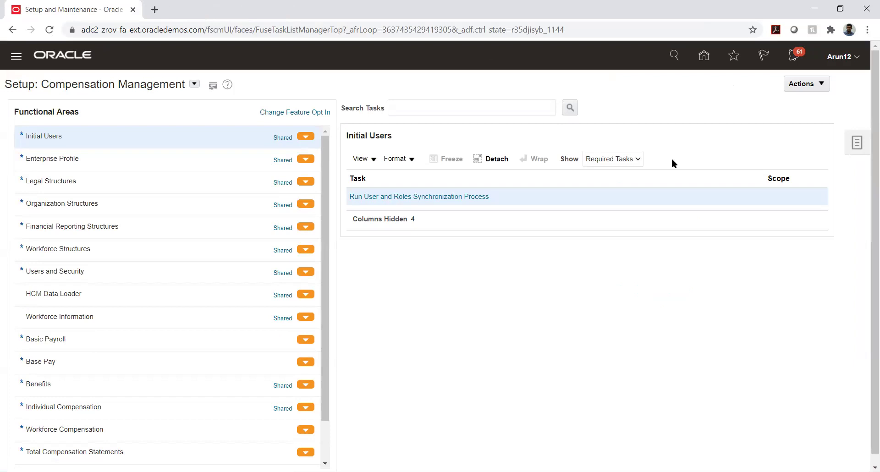
click(857, 142)
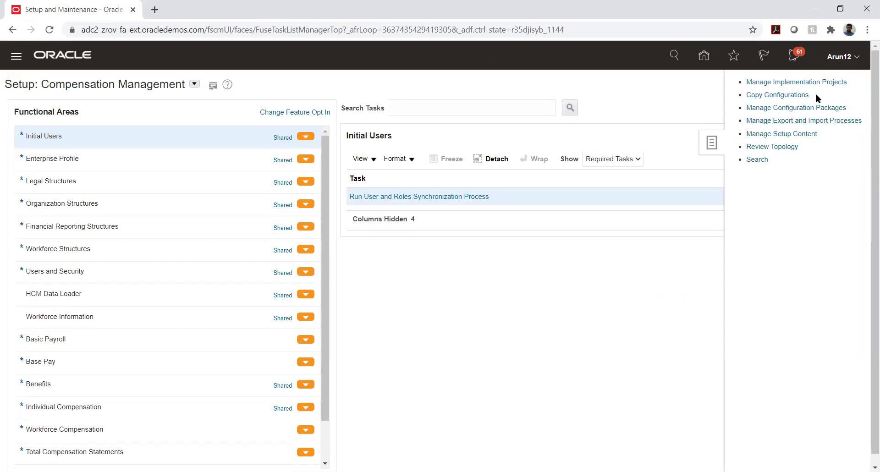
click(807, 82)
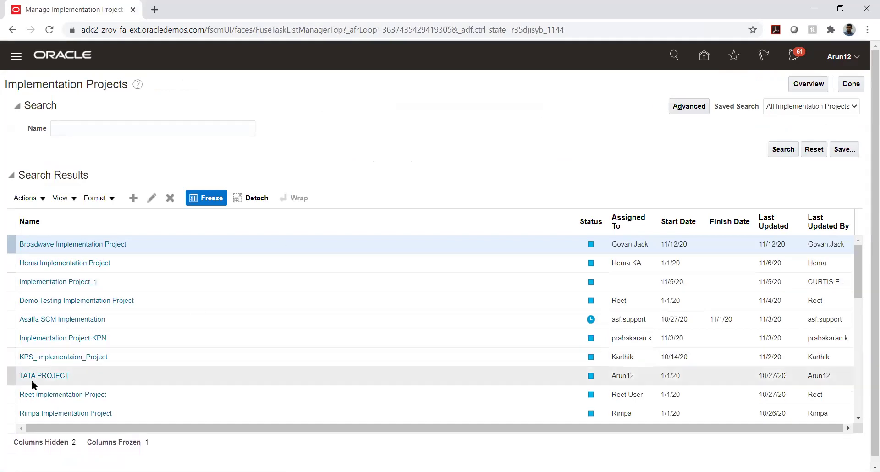
- Open the TATA PROJECT implementation project from the results
click(46, 377)
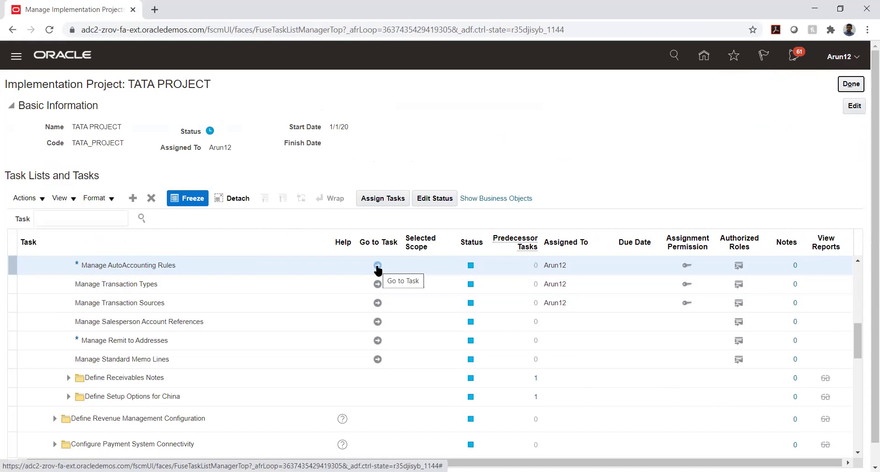
- Launch the Manage AutoAccounting Rules task from TATA PROJECT's task list
click(377, 267)
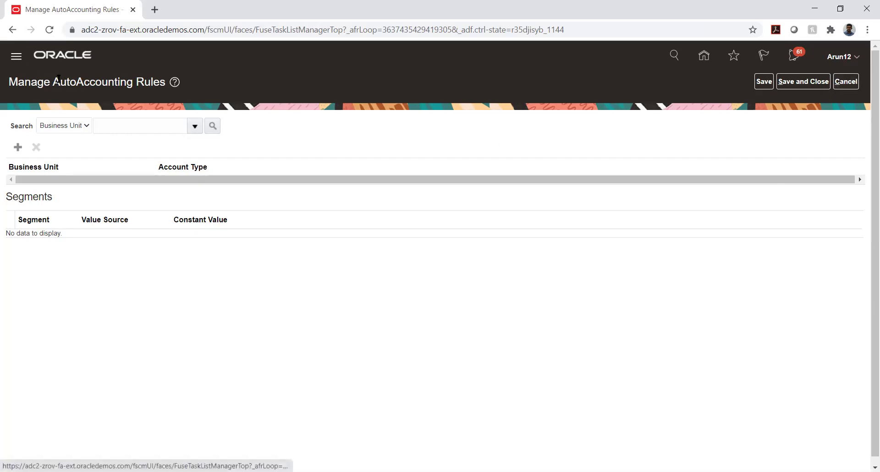
- Cancel out of Manage AutoAccounting Rules and start the Manage Transaction Types task
click(846, 82)
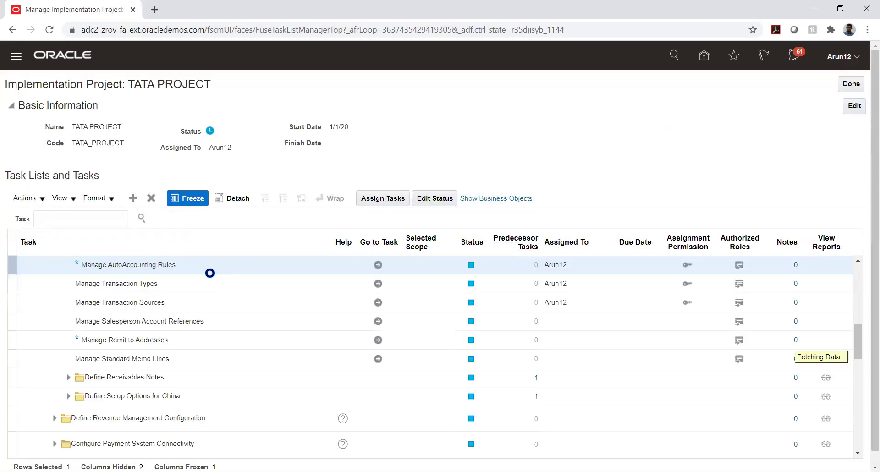
click(377, 285)
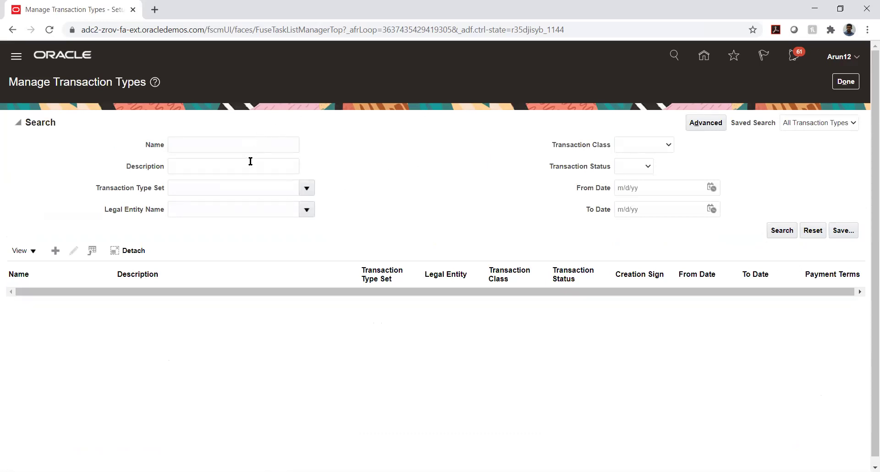
- Search transaction types by the name TATA_AUTO_03
click(246, 144)
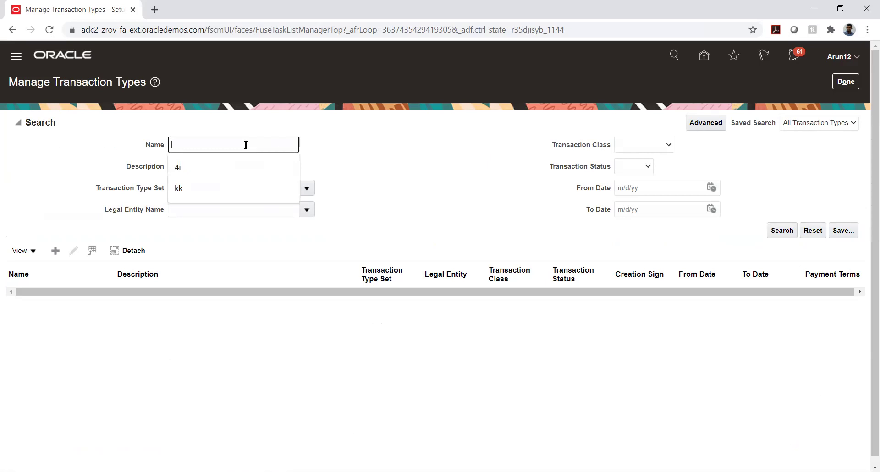
text(TATA_)
text(AUTO_03)
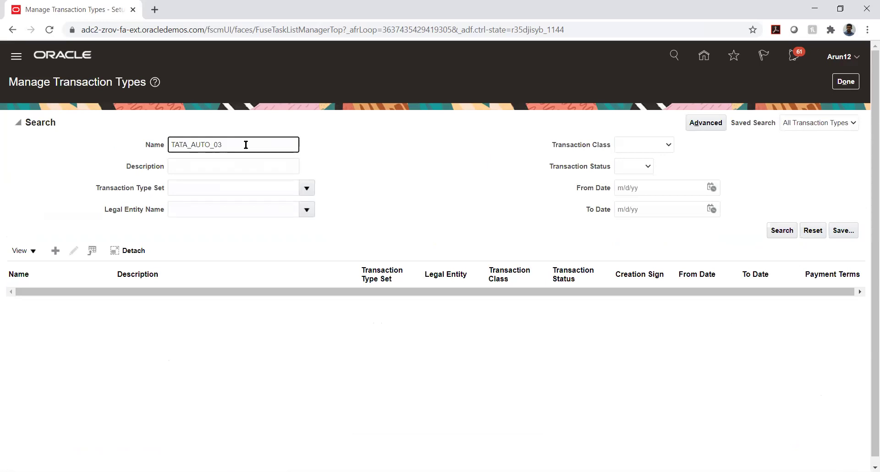
key(Return)
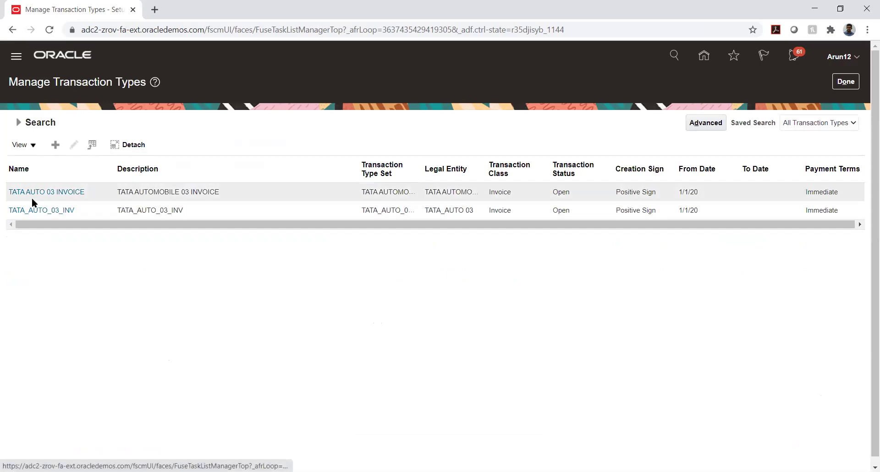
click(35, 210)
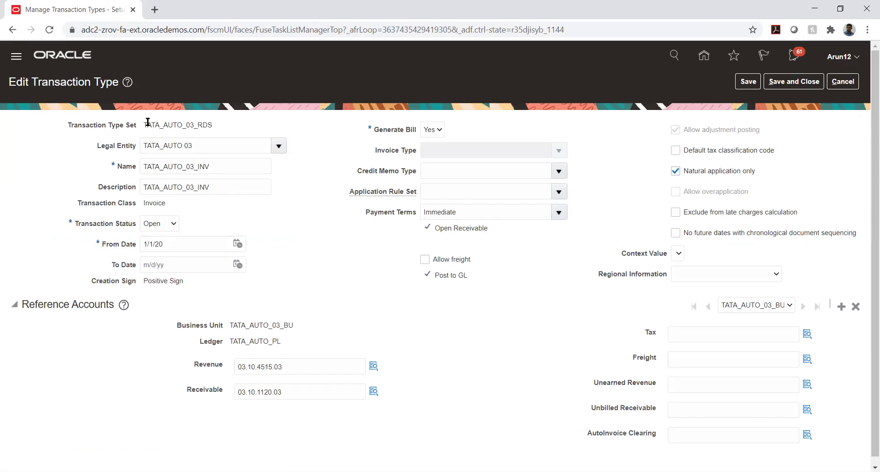
drag(145, 123, 213, 130)
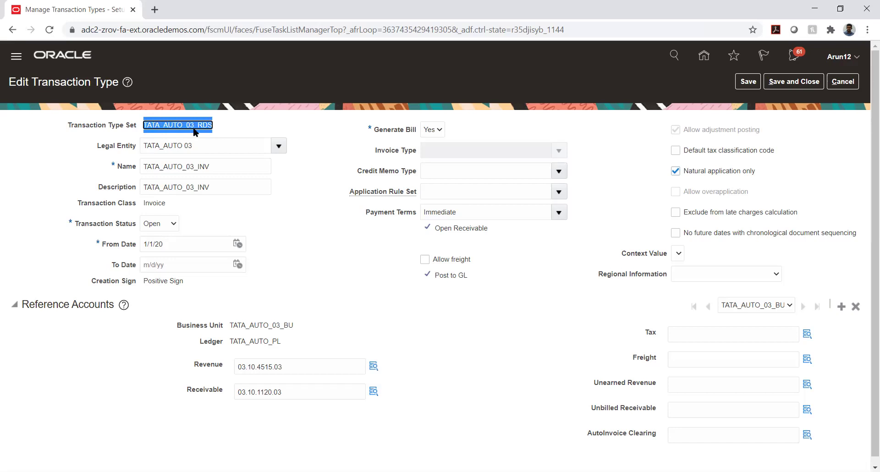
click(328, 143)
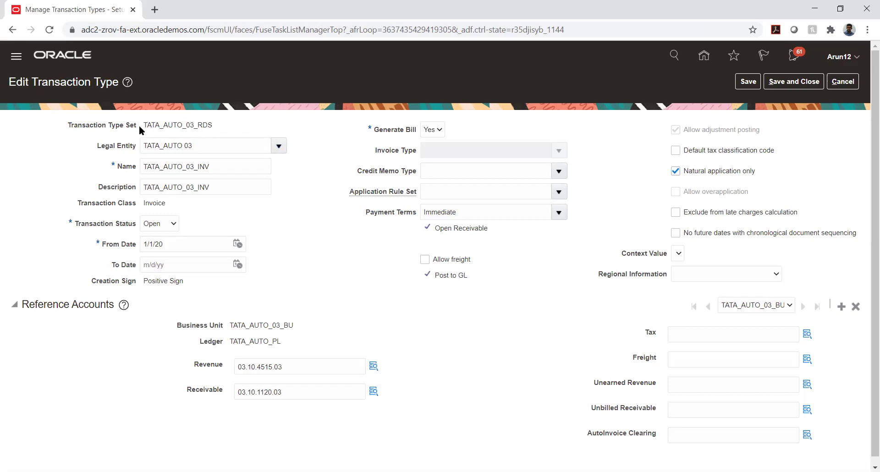
drag(146, 125, 223, 65)
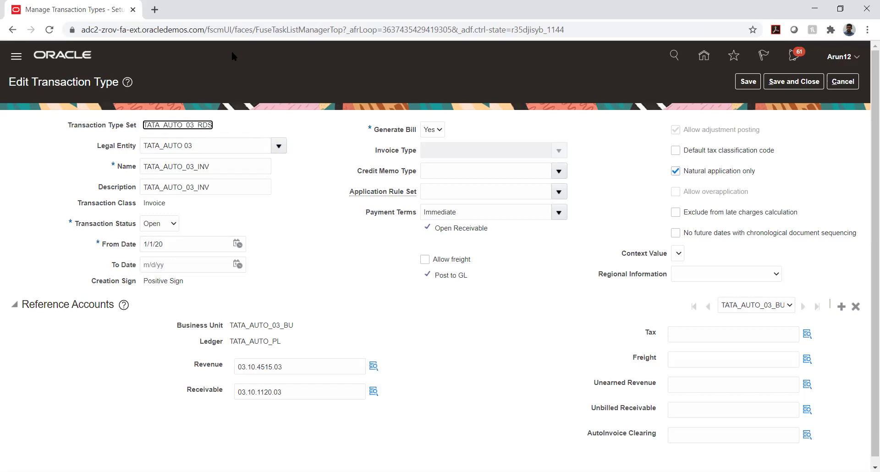